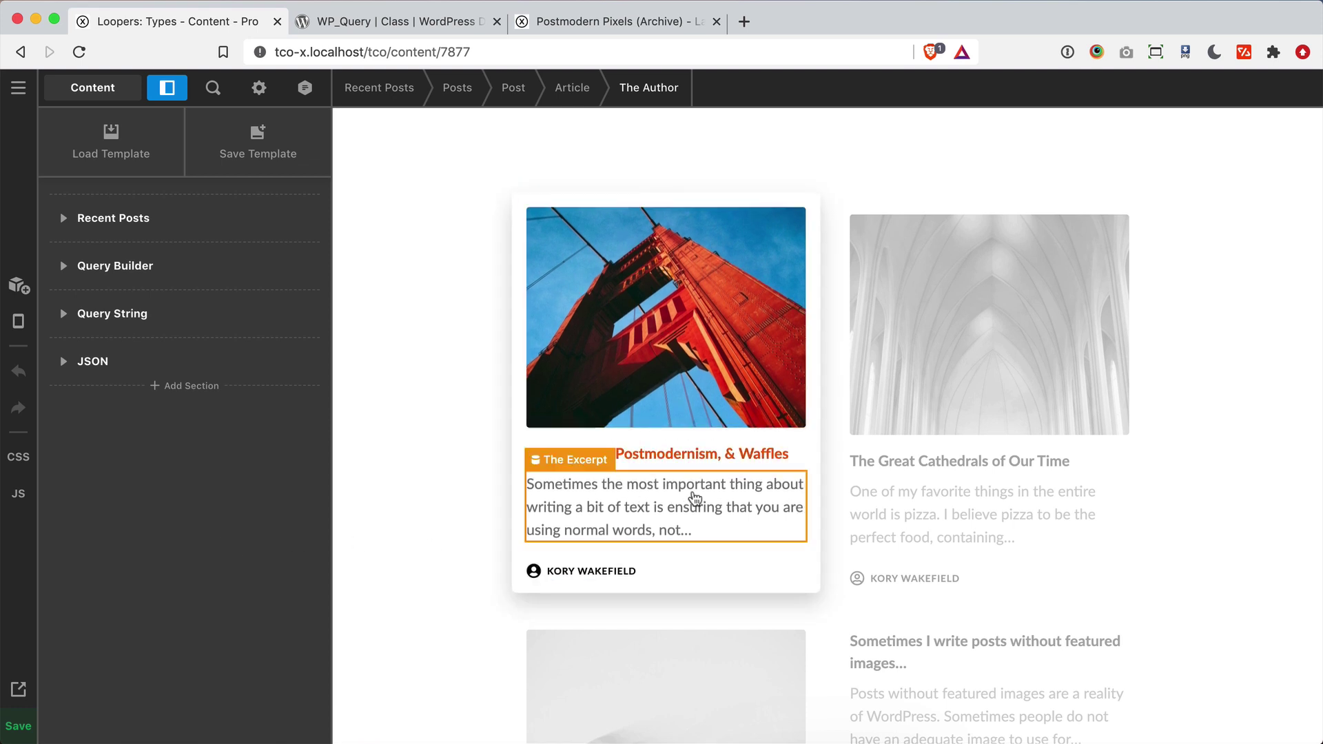
- Change the Recent Posts row's Looper Provider count from 4 to 2 so two post cards render
{"action": "left_click", "coordinate": [1018, 494]}
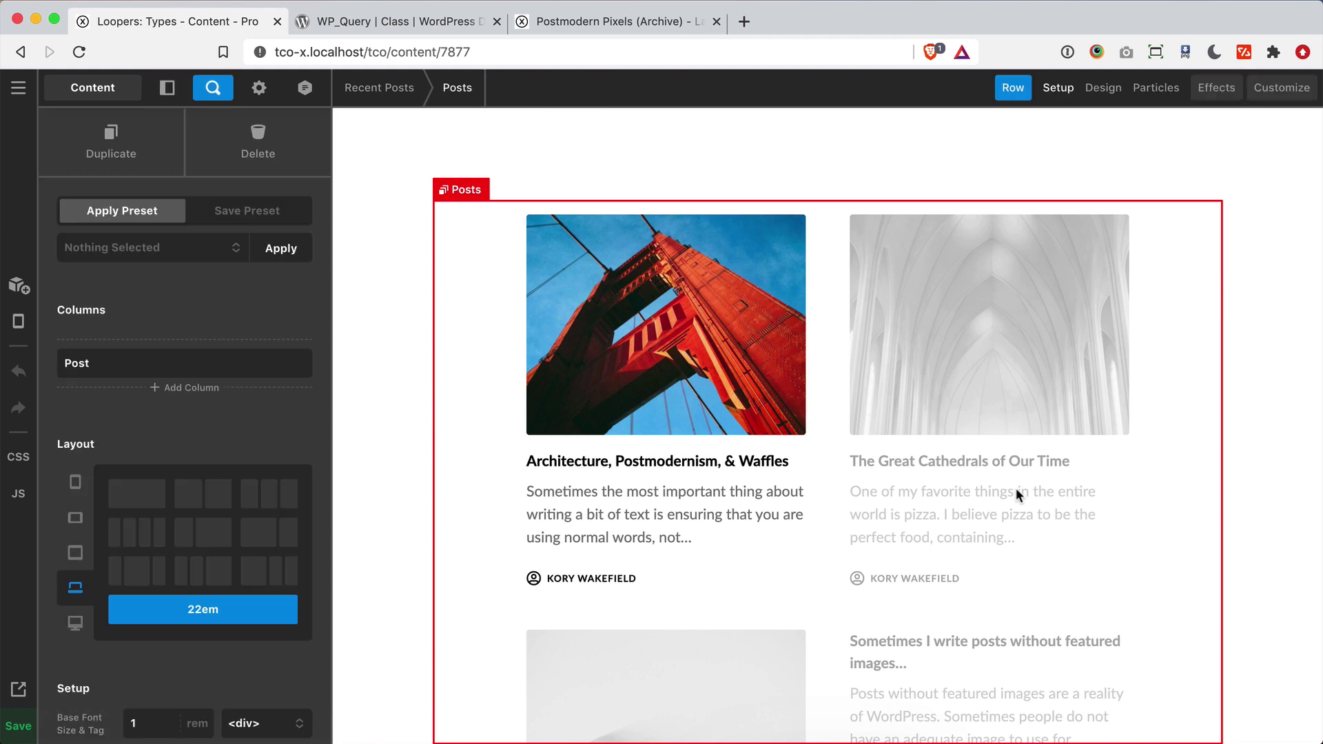
{"action": "left_click", "coordinate": [1280, 88]}
{"action": "scroll", "coordinate": [210, 610], "scroll_direction": "down", "scroll_amount": 1}
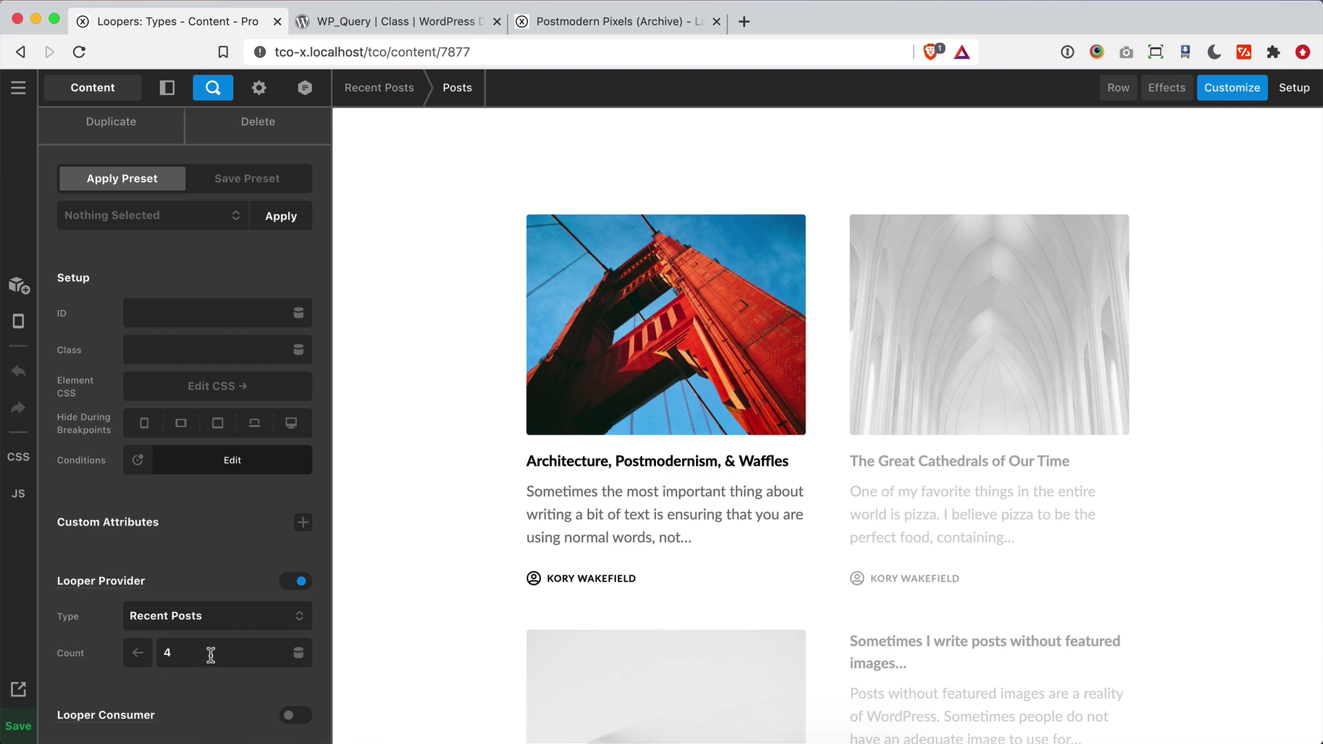
{"action": "scroll", "coordinate": [471, 548], "scroll_direction": "down", "scroll_amount": 5}
{"action": "scroll", "coordinate": [473, 549], "scroll_direction": "up", "scroll_amount": 5}
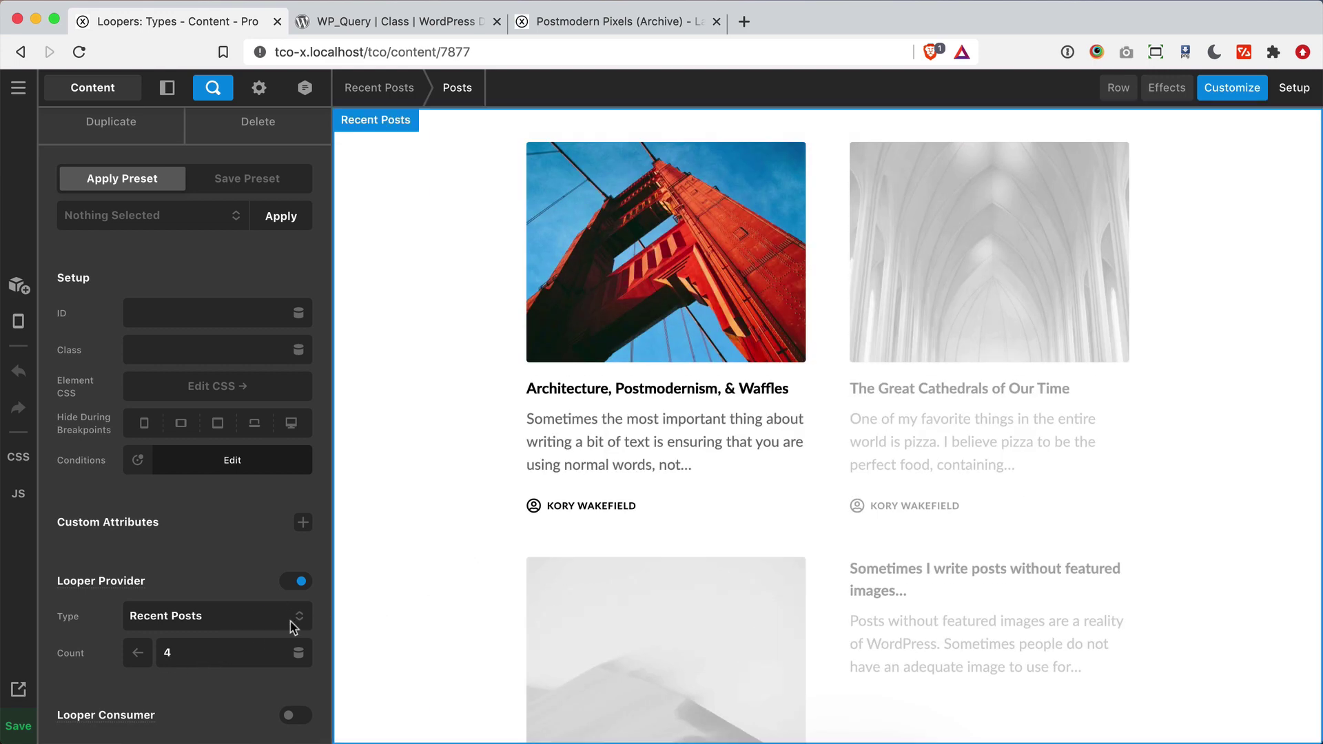
{"action": "double_click", "coordinate": [219, 656]}
{"action": "type", "text": "2"}
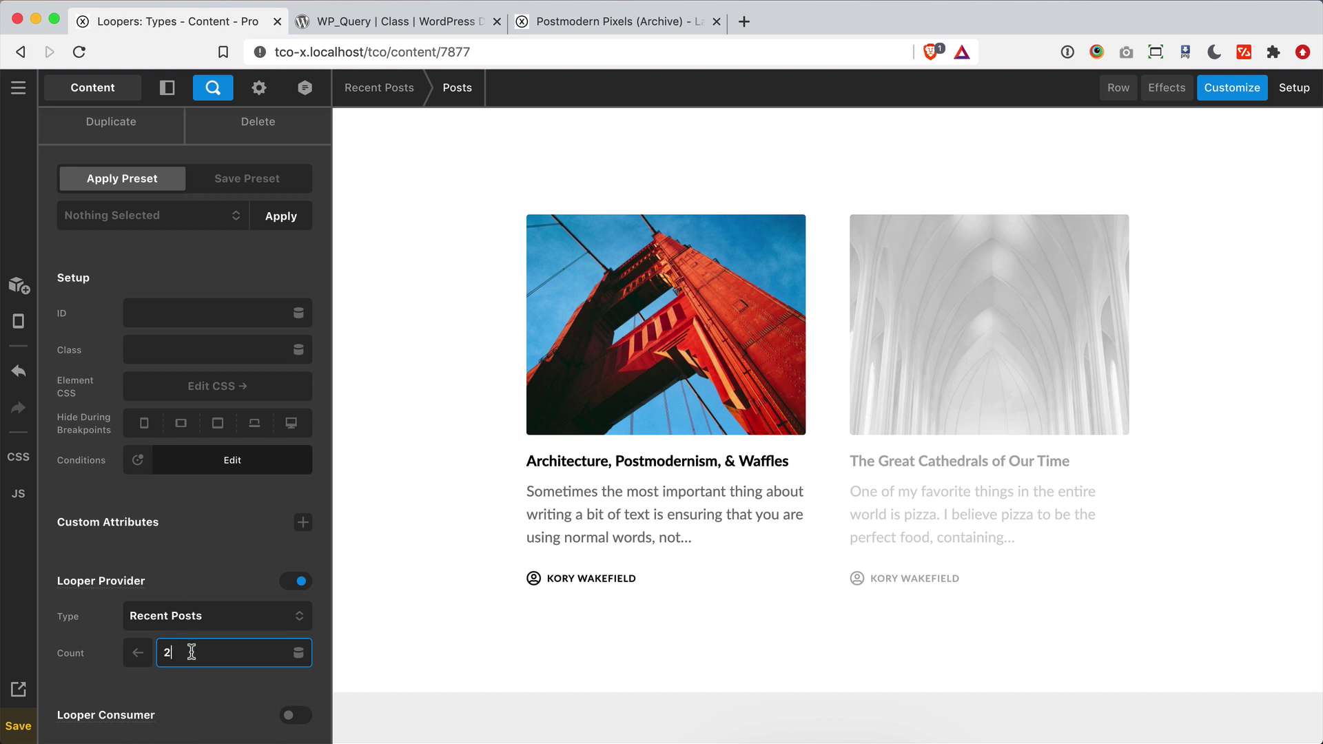
{"action": "left_click", "coordinate": [197, 587]}
{"action": "scroll", "coordinate": [416, 545], "scroll_direction": "down", "scroll_amount": 6}
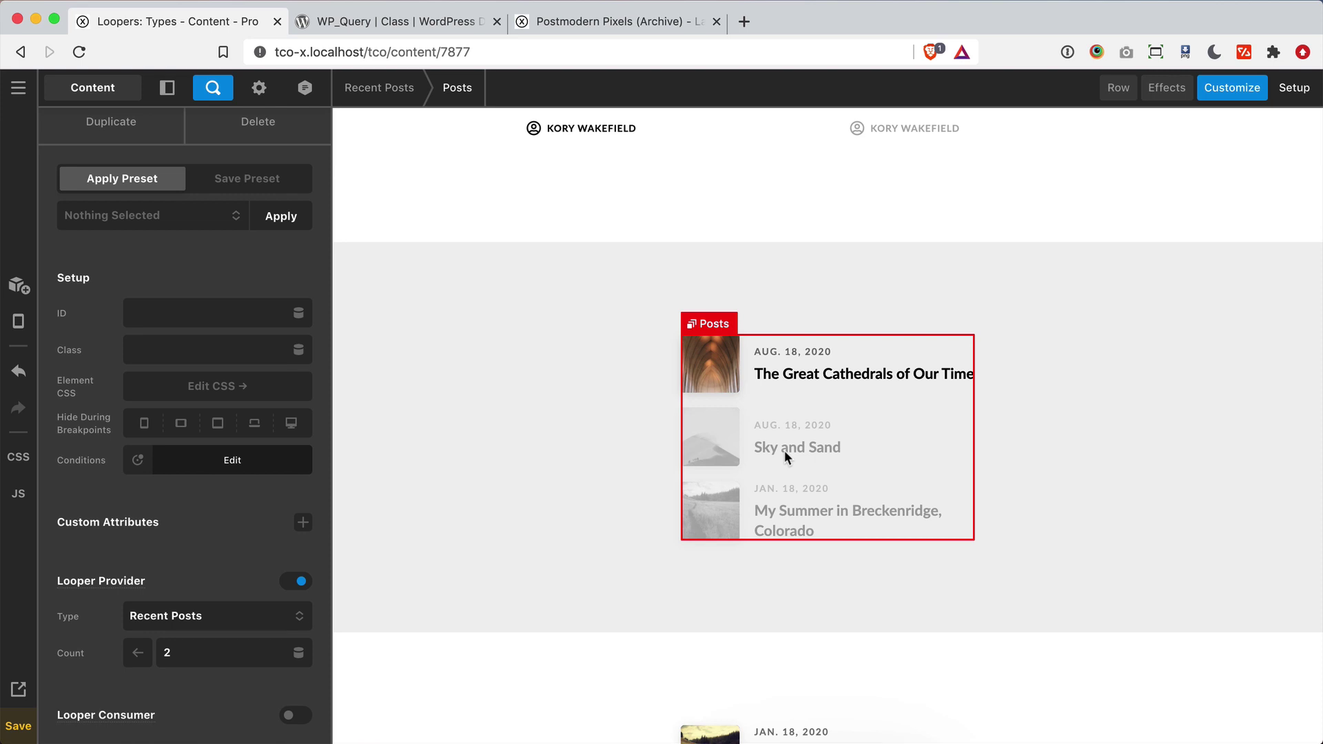
- For the Query Builder Posts row, keep the looper type on Query Builder and show its post type options
{"action": "left_click", "coordinate": [784, 450]}
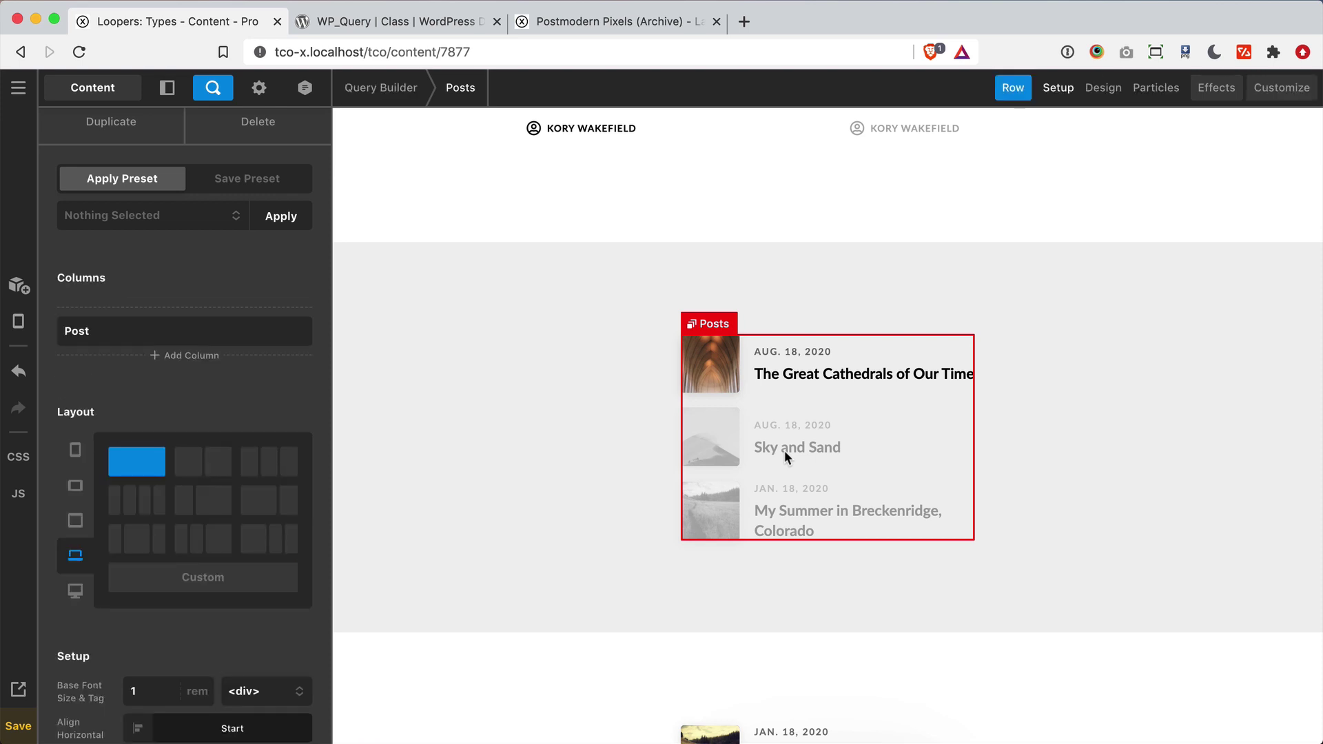
{"action": "left_click", "coordinate": [1273, 86]}
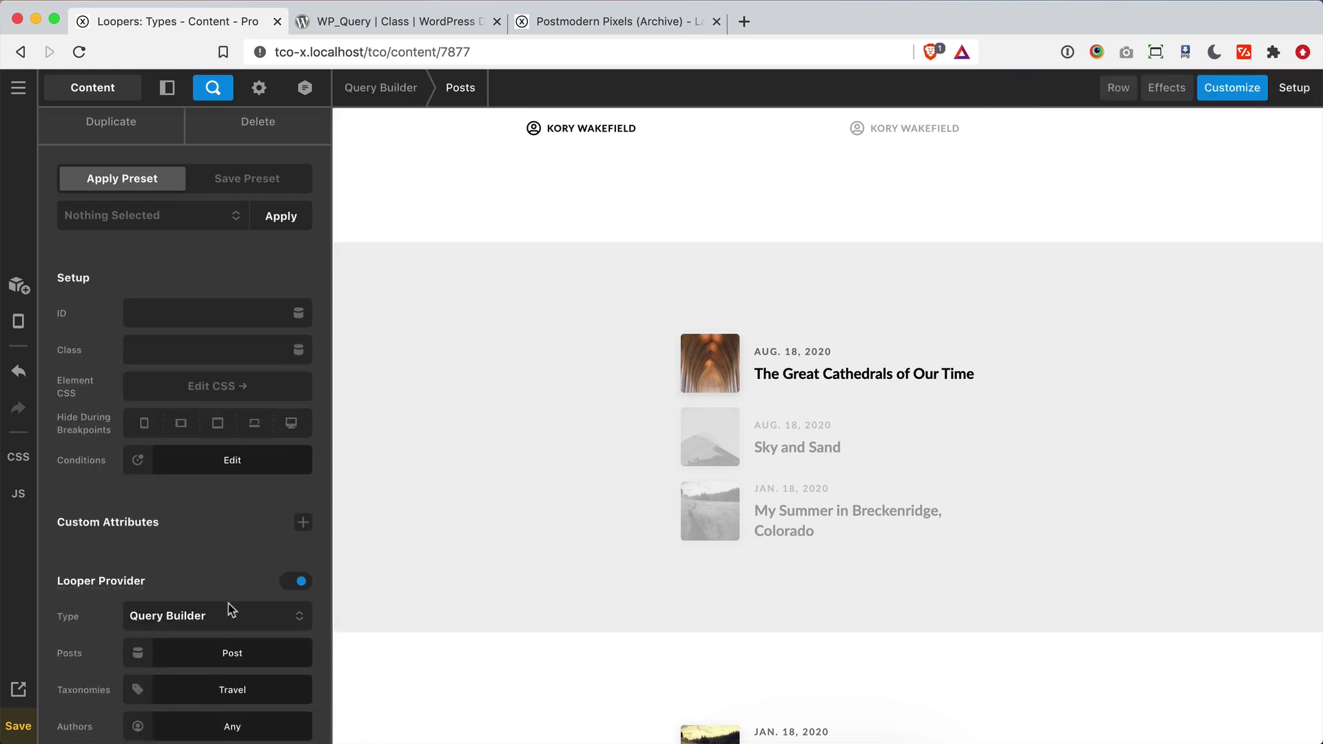
{"action": "scroll", "coordinate": [177, 557], "scroll_direction": "down", "scroll_amount": 3}
{"action": "left_click", "coordinate": [222, 442]}
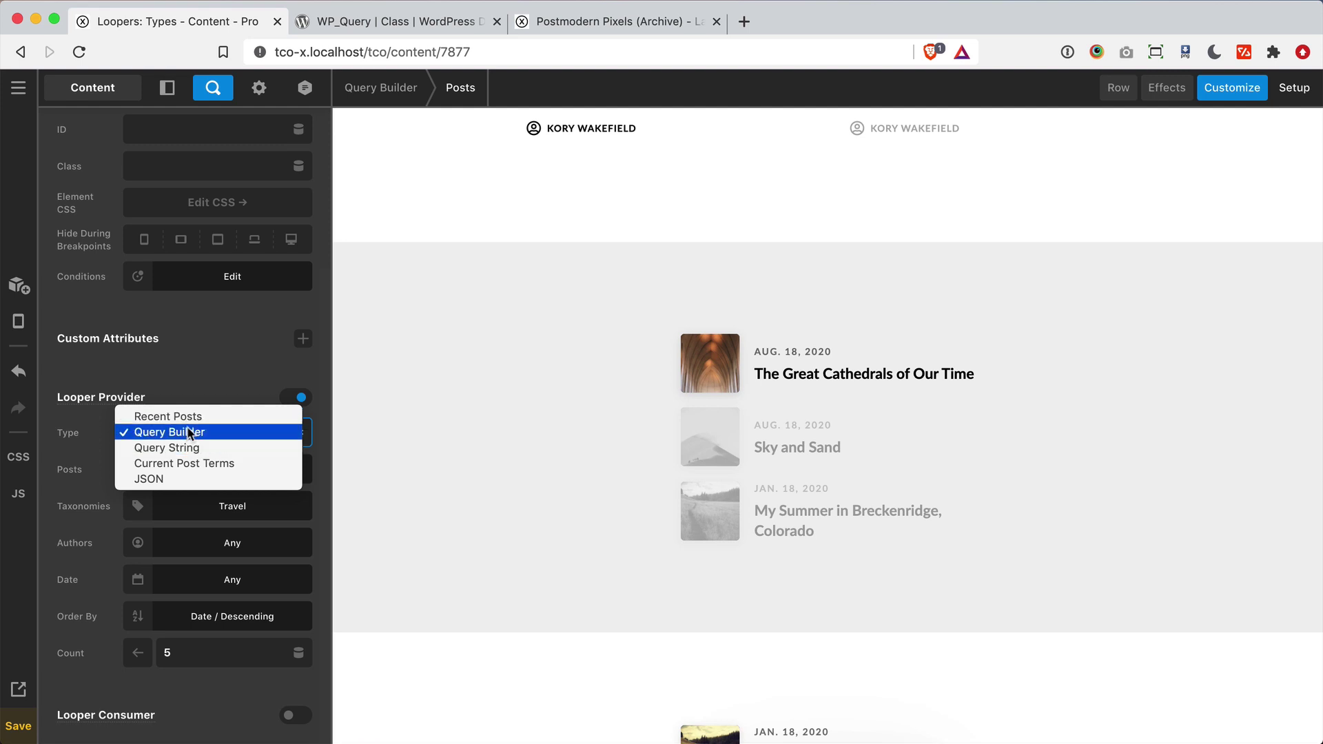
{"action": "left_click", "coordinate": [193, 397]}
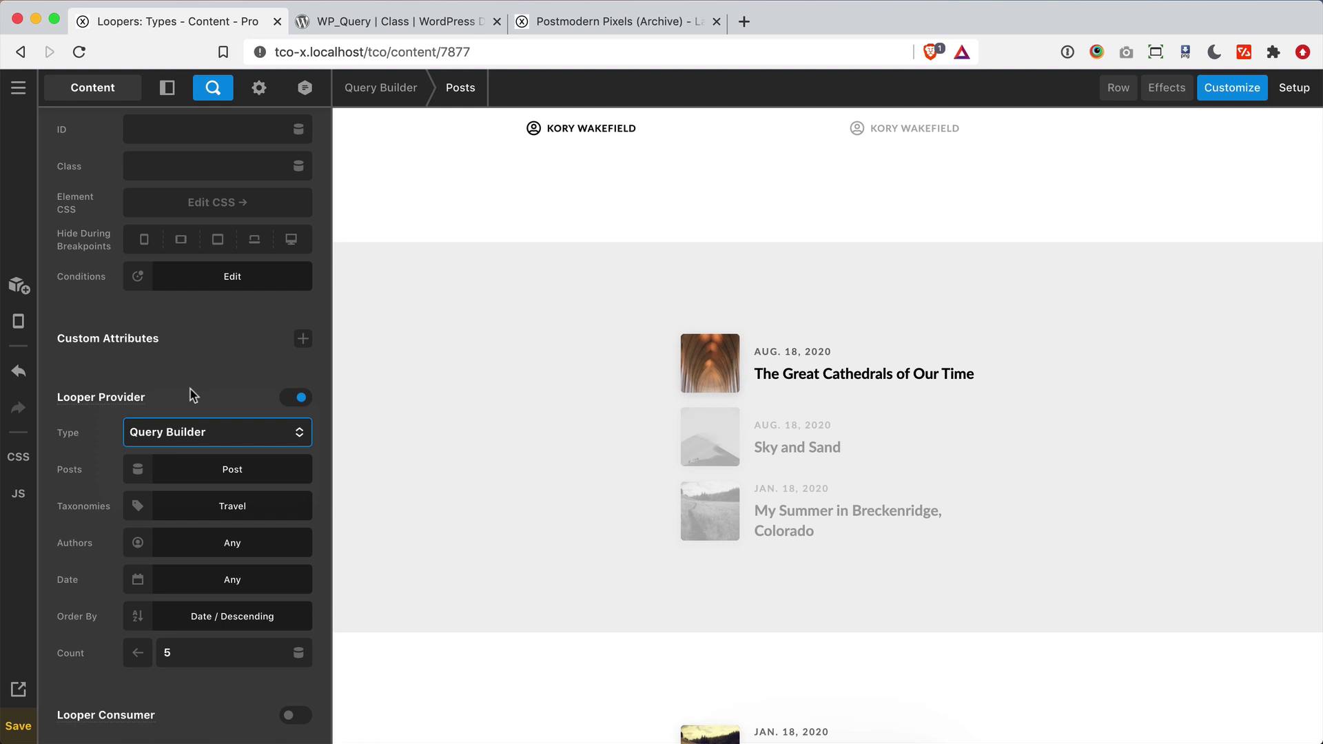
{"action": "left_click", "coordinate": [199, 474]}
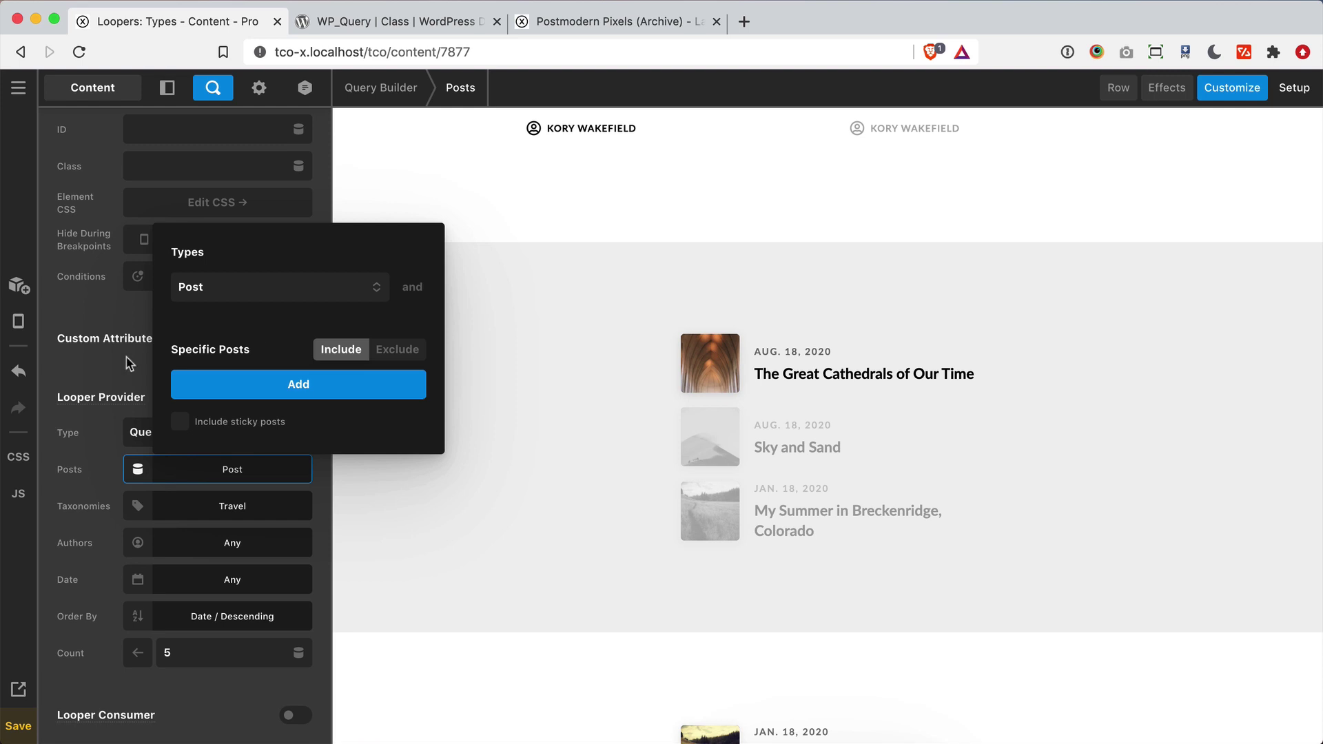
- Switch the Travel taxonomy filter to Exclude and back to Include, then bring up the Authors filter
{"action": "left_click", "coordinate": [95, 376]}
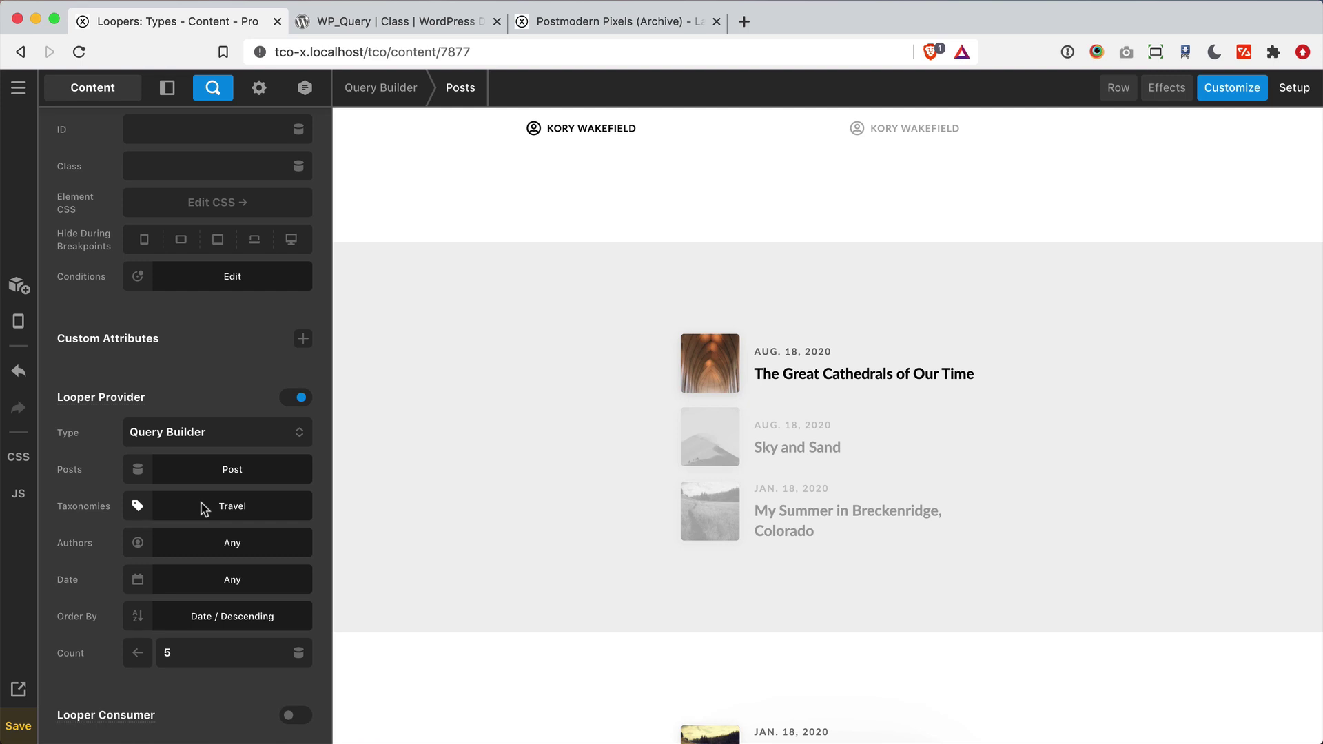
{"action": "left_click", "coordinate": [271, 510]}
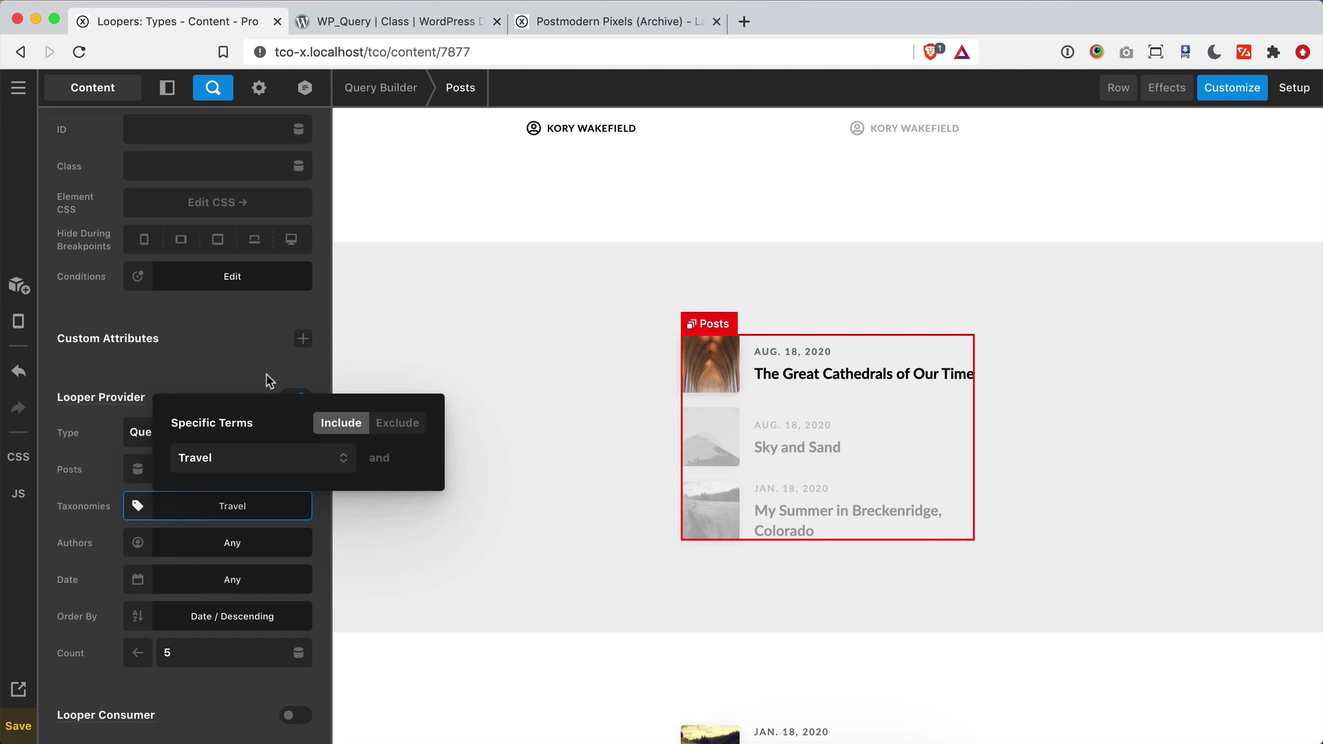
{"action": "left_click", "coordinate": [386, 425]}
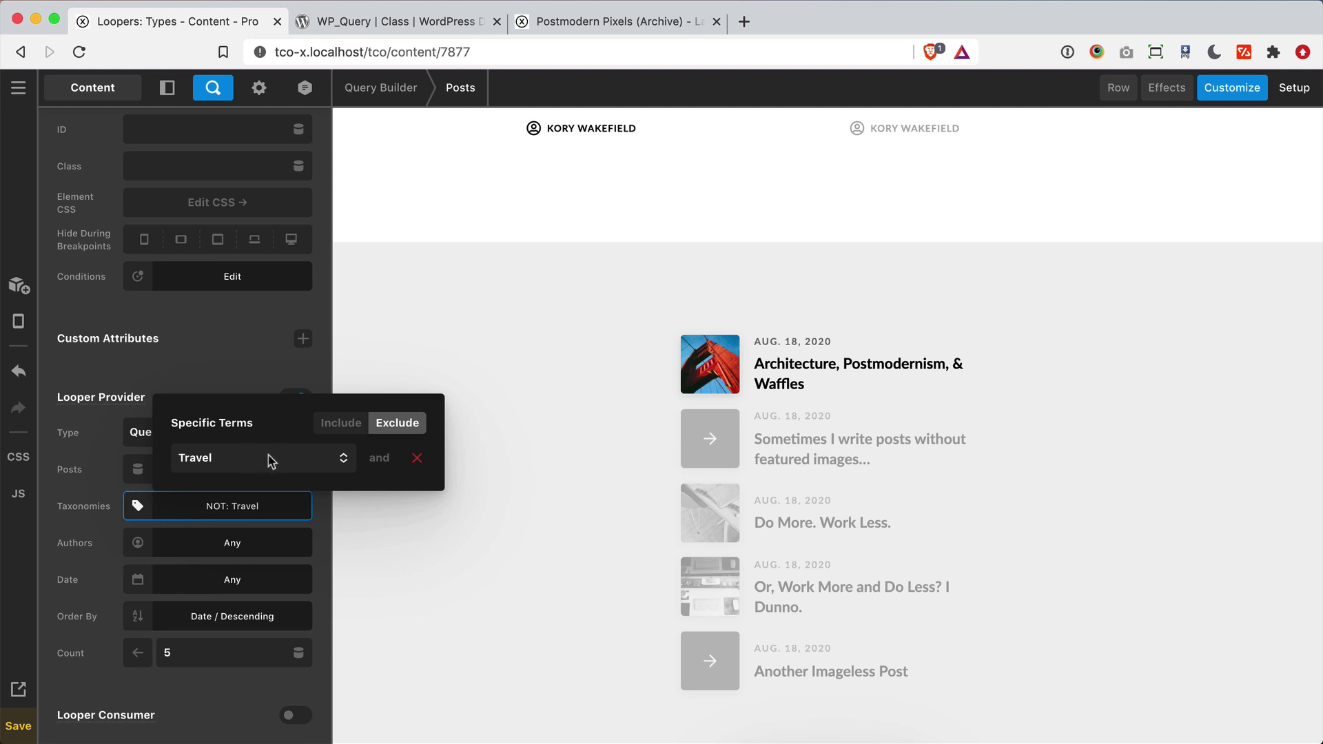
{"action": "left_click", "coordinate": [342, 423]}
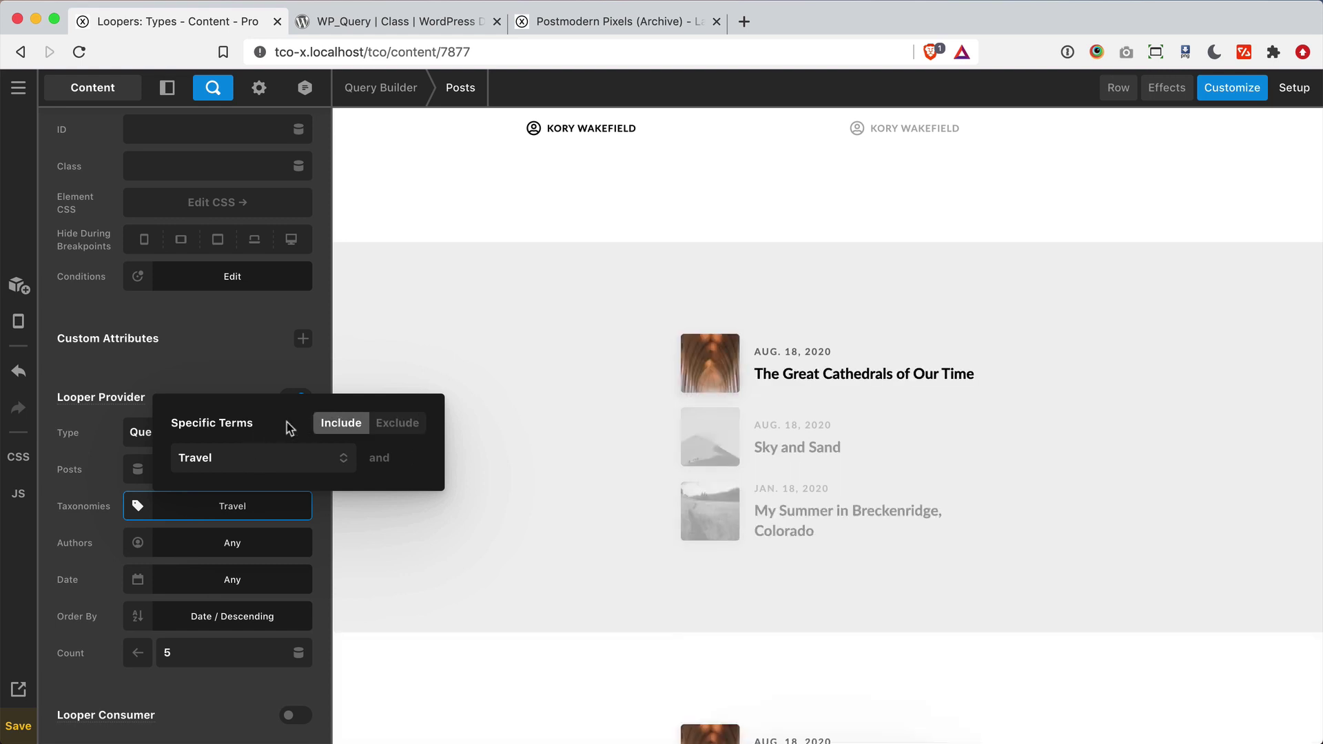
{"action": "left_click", "coordinate": [86, 464]}
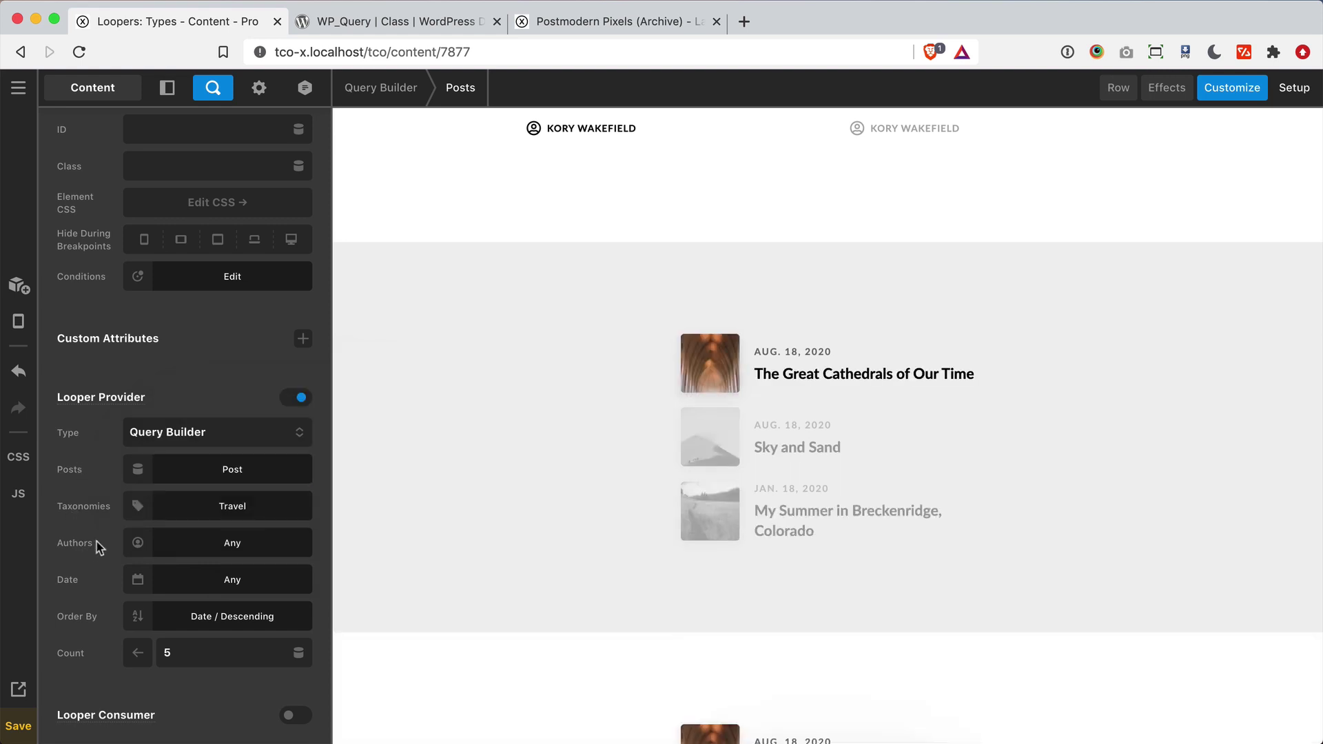
{"action": "left_click", "coordinate": [233, 546]}
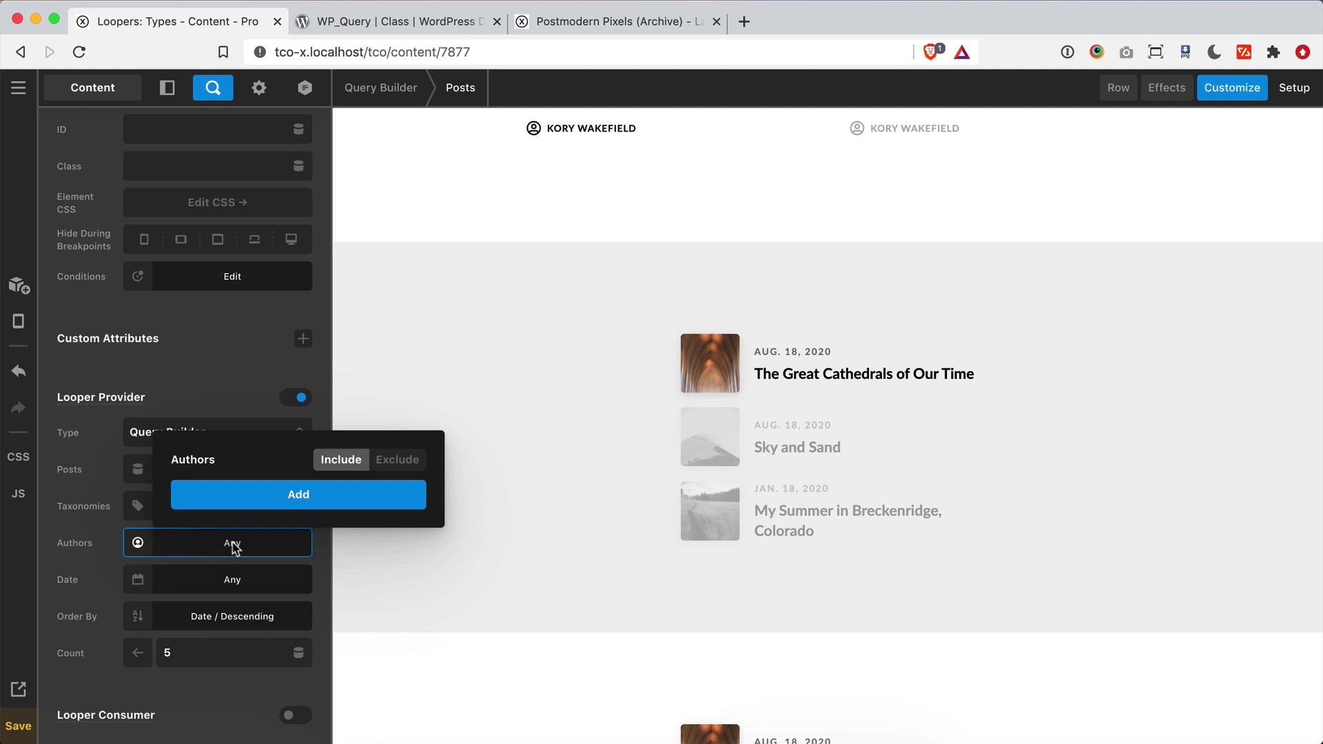
- Set the Query Builder looper's Published After date to Aug 1, 2020
{"action": "left_click", "coordinate": [233, 546]}
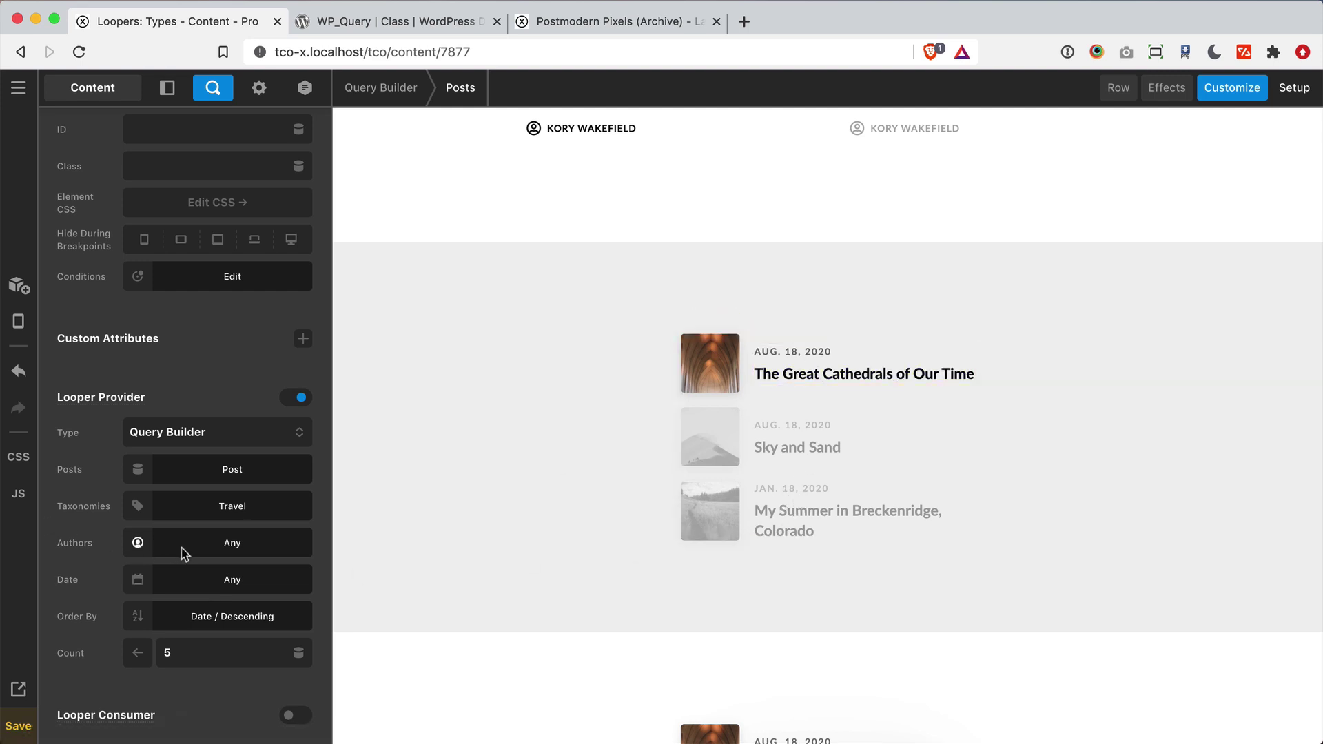
{"action": "left_click", "coordinate": [220, 589]}
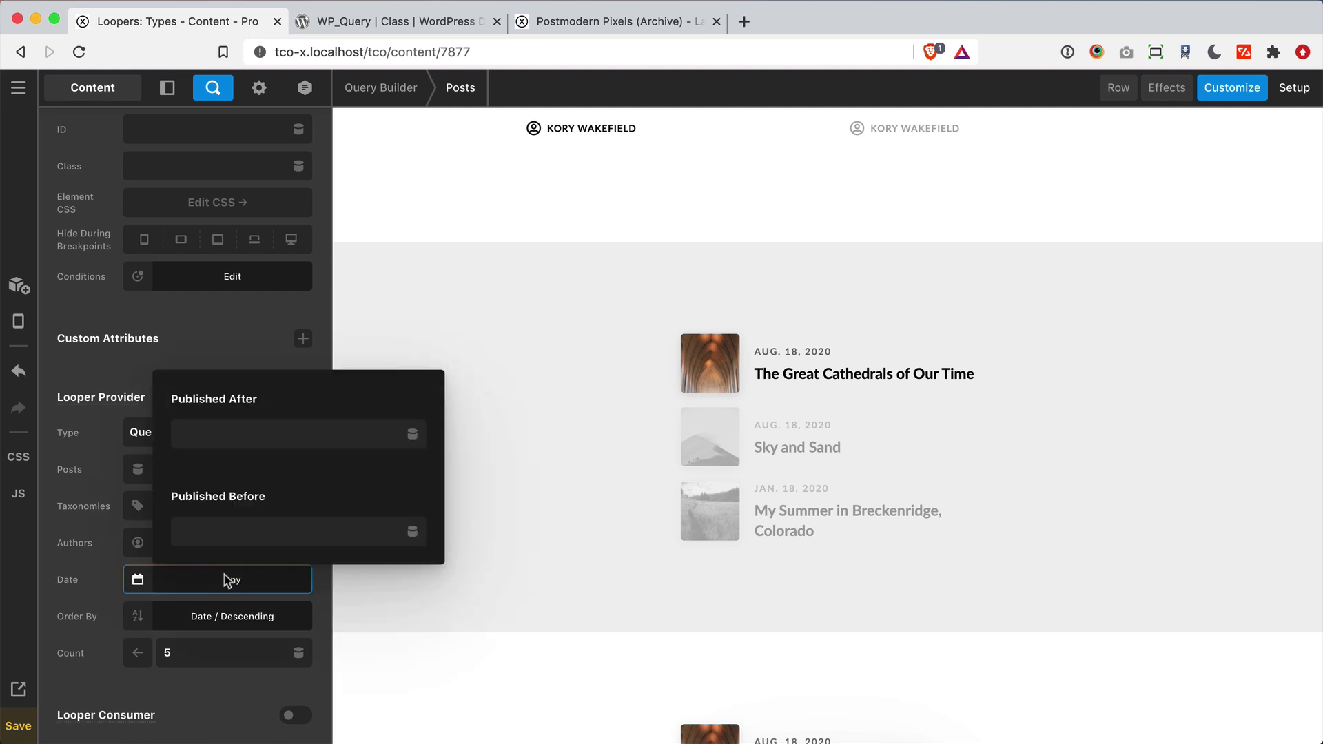
{"action": "left_click", "coordinate": [248, 434]}
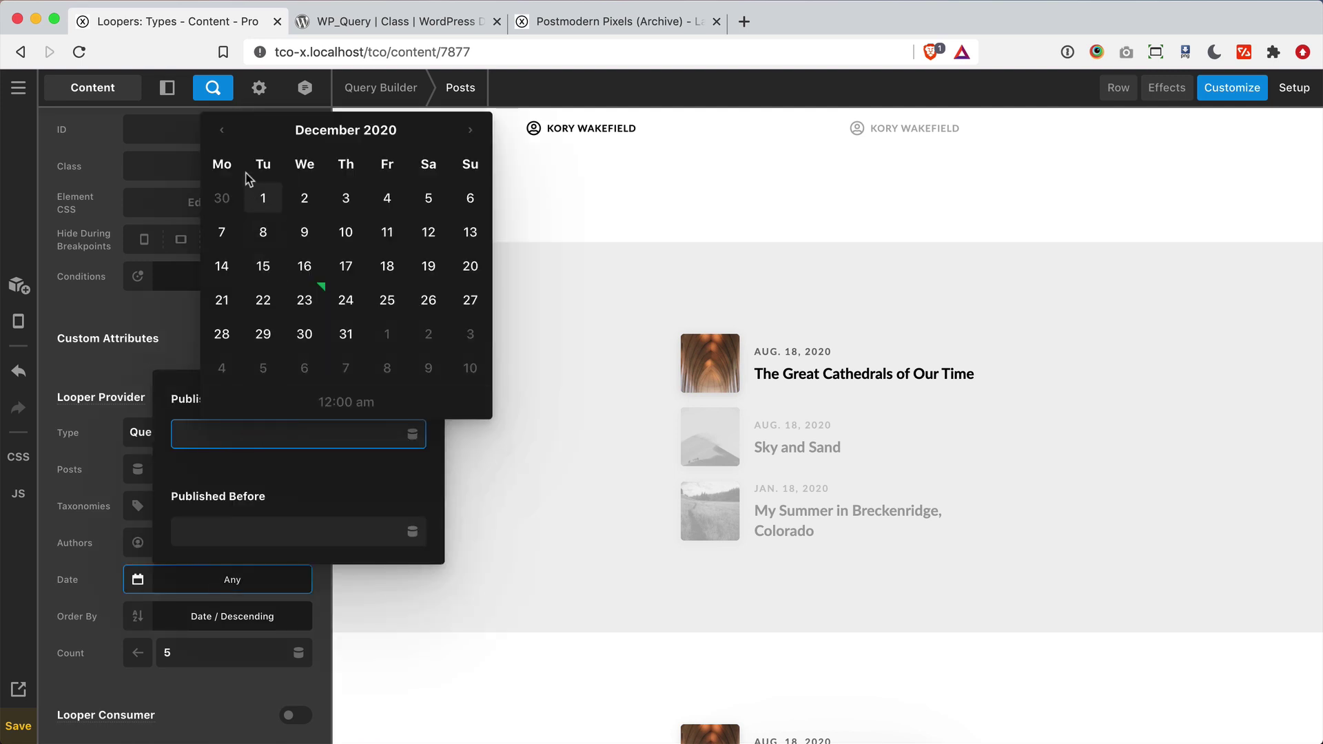
{"action": "left_click", "coordinate": [221, 130]}
{"action": "left_click", "coordinate": [222, 130]}
{"action": "left_click", "coordinate": [221, 130]}
{"action": "left_click", "coordinate": [222, 133]}
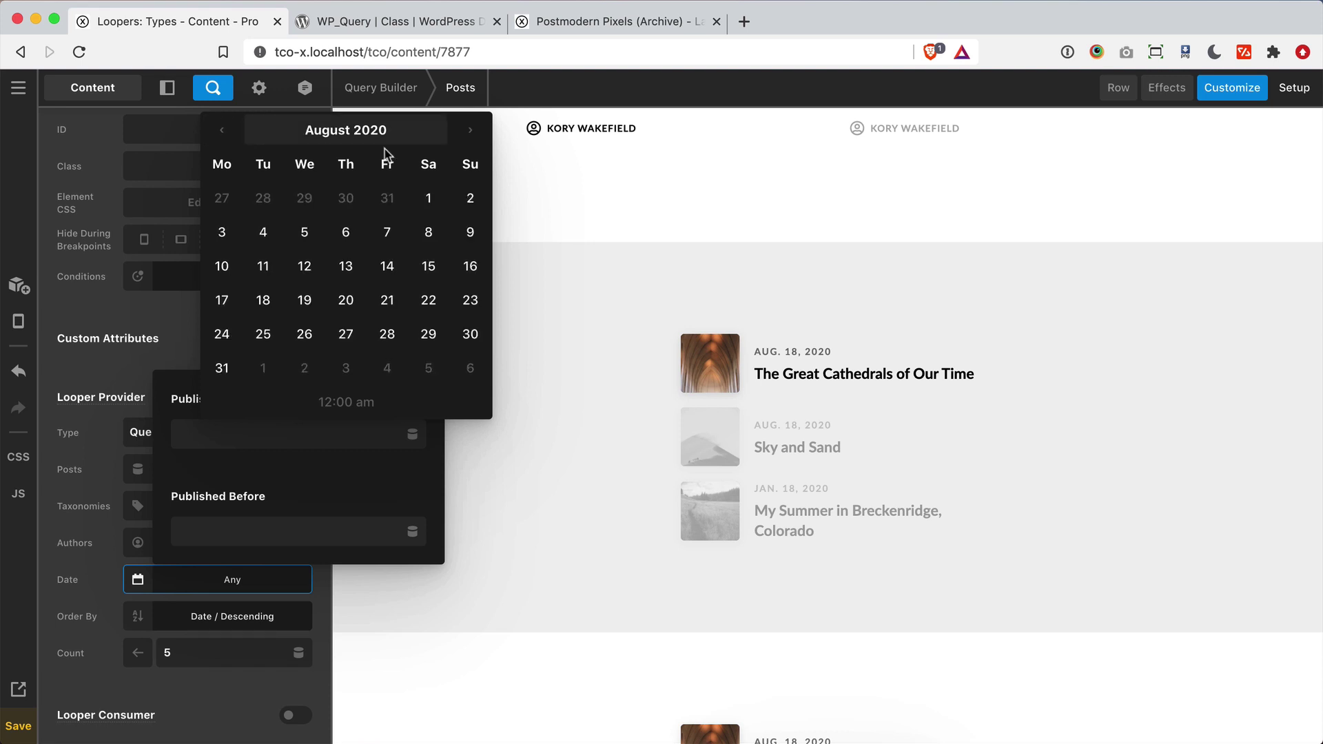
{"action": "left_click", "coordinate": [428, 198]}
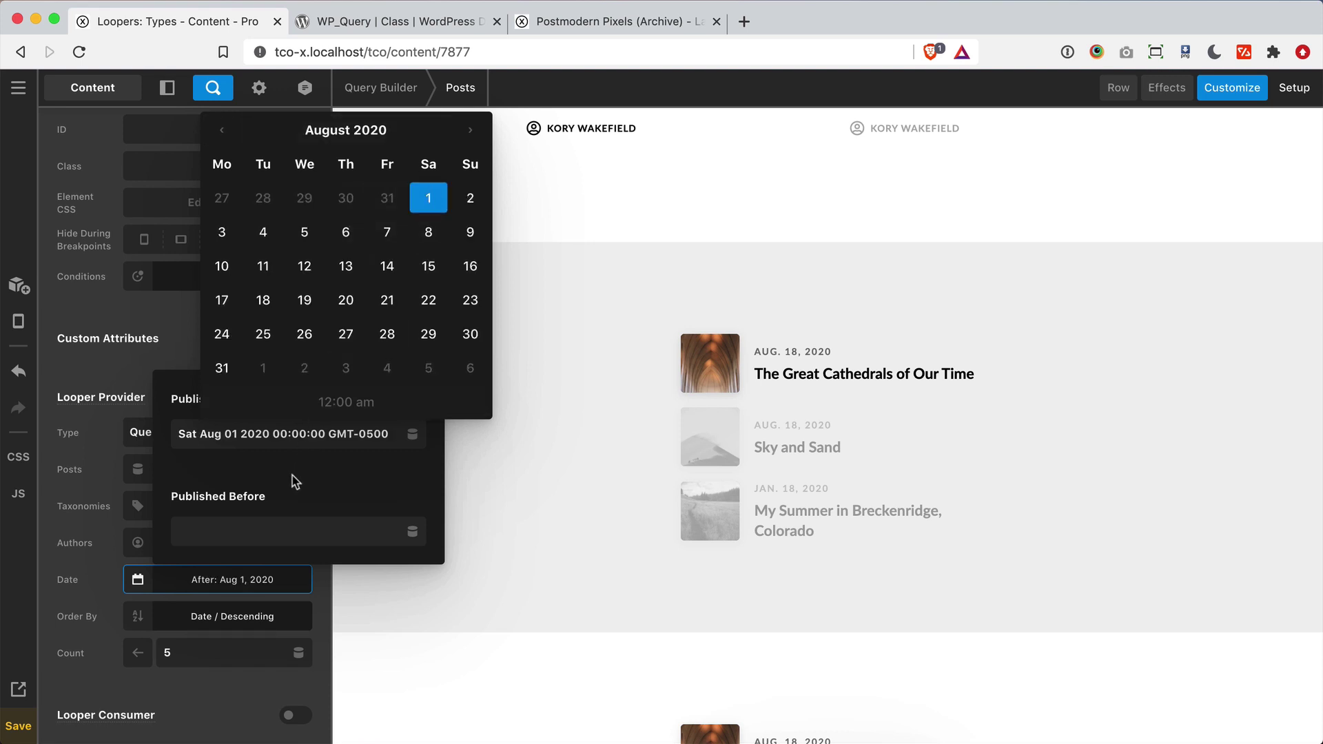
- Set the Published Before date to Aug 31, 2020
{"action": "left_click", "coordinate": [285, 528]}
{"action": "left_click", "coordinate": [222, 228]}
{"action": "left_click", "coordinate": [222, 228]}
{"action": "left_click", "coordinate": [222, 229]}
{"action": "left_click", "coordinate": [222, 228]}
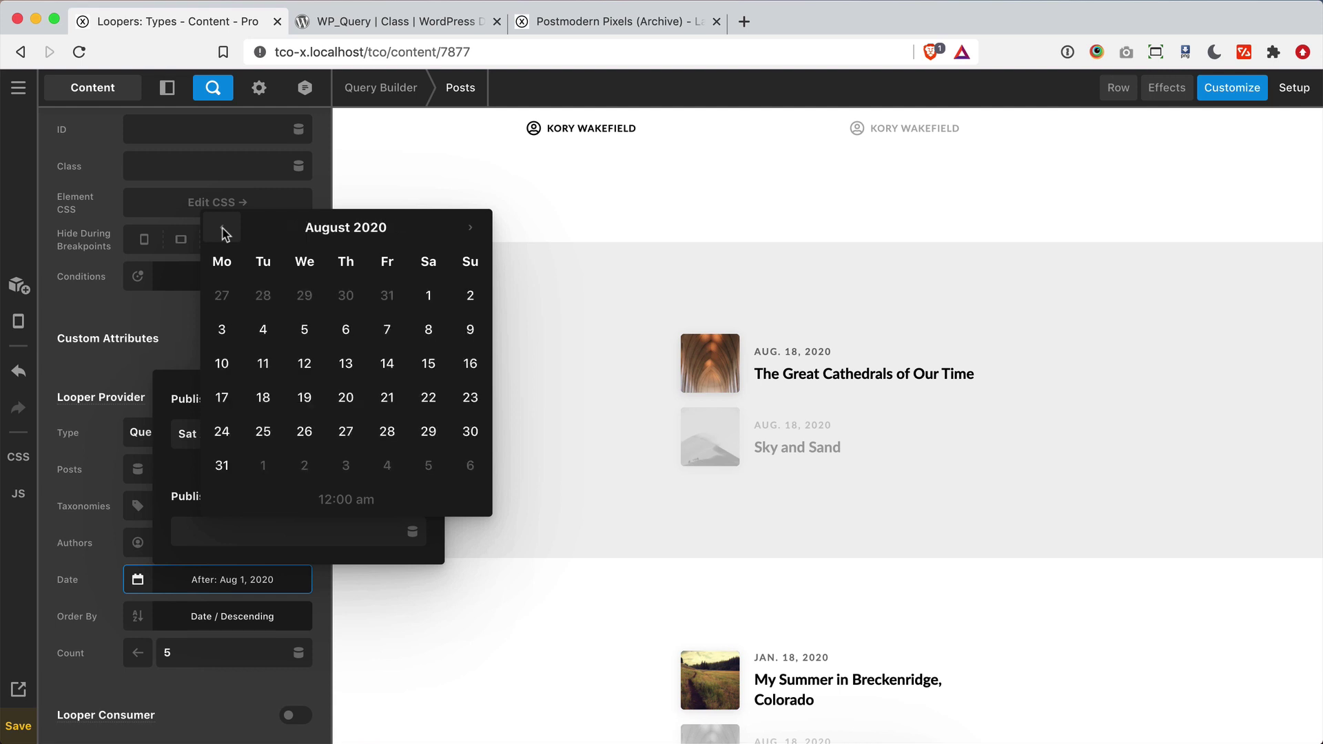
{"action": "left_click", "coordinate": [228, 470]}
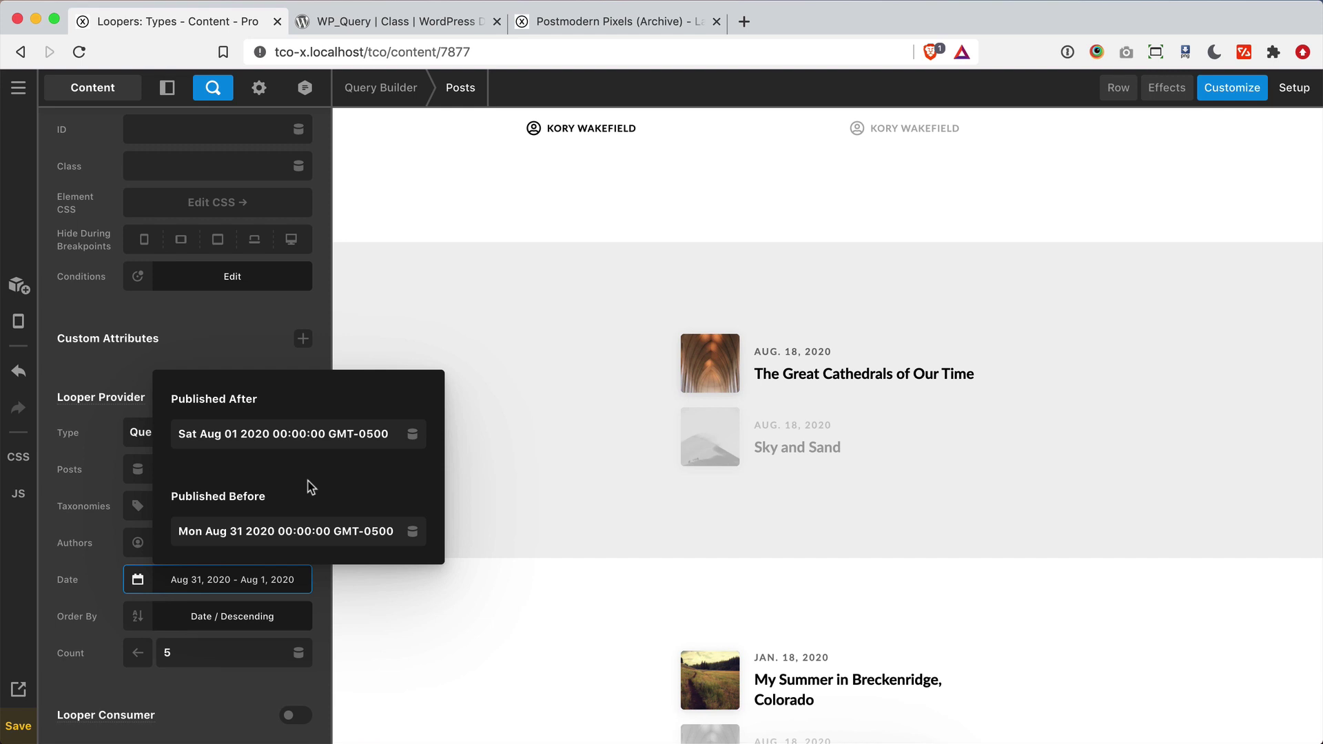
- Leave the Query Builder looper's Order By on Date, Descending
{"action": "left_click", "coordinate": [99, 572]}
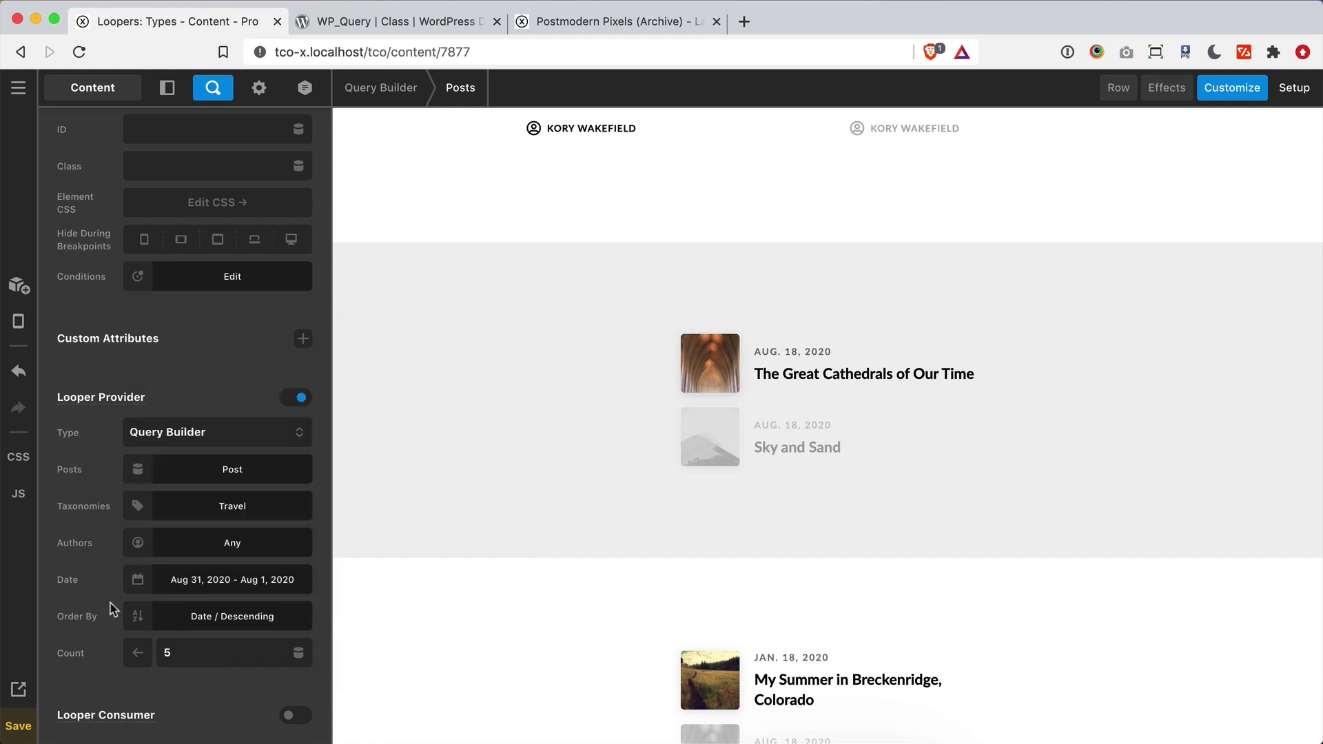
{"action": "left_click", "coordinate": [226, 619]}
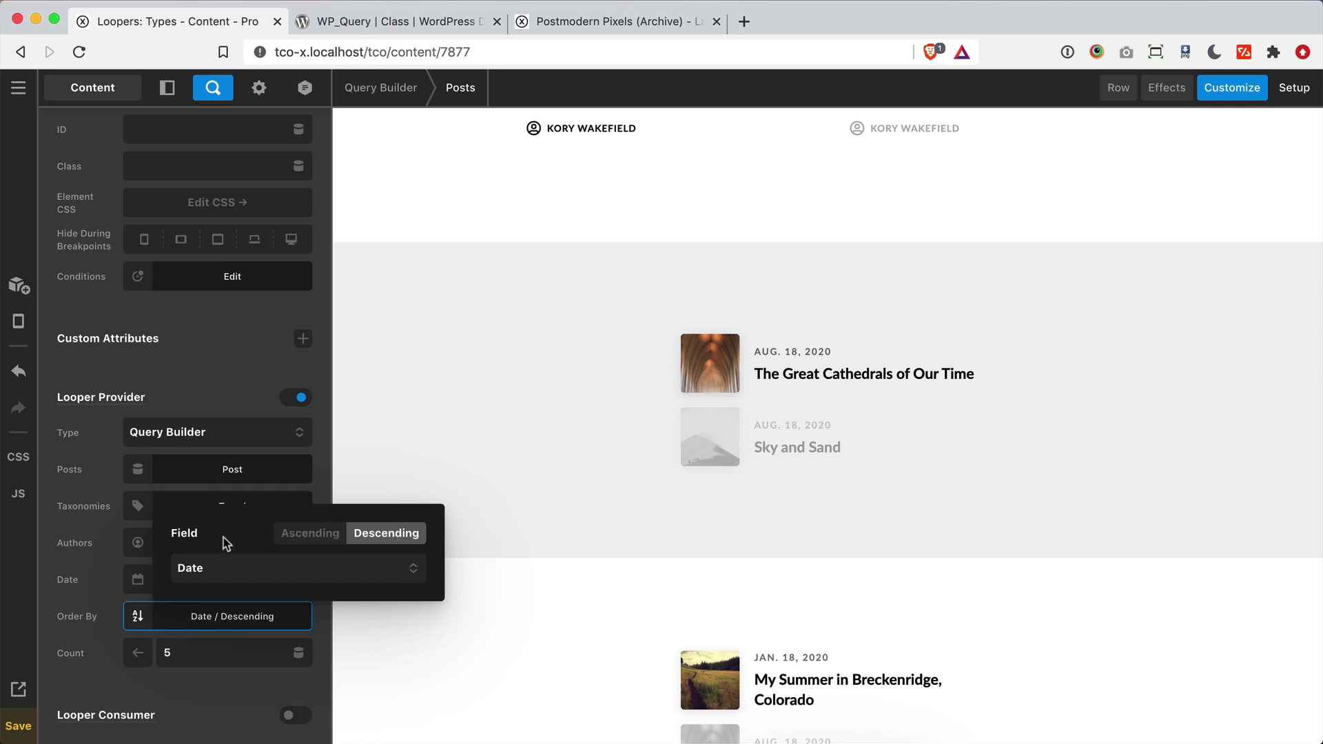
{"action": "left_click", "coordinate": [232, 578]}
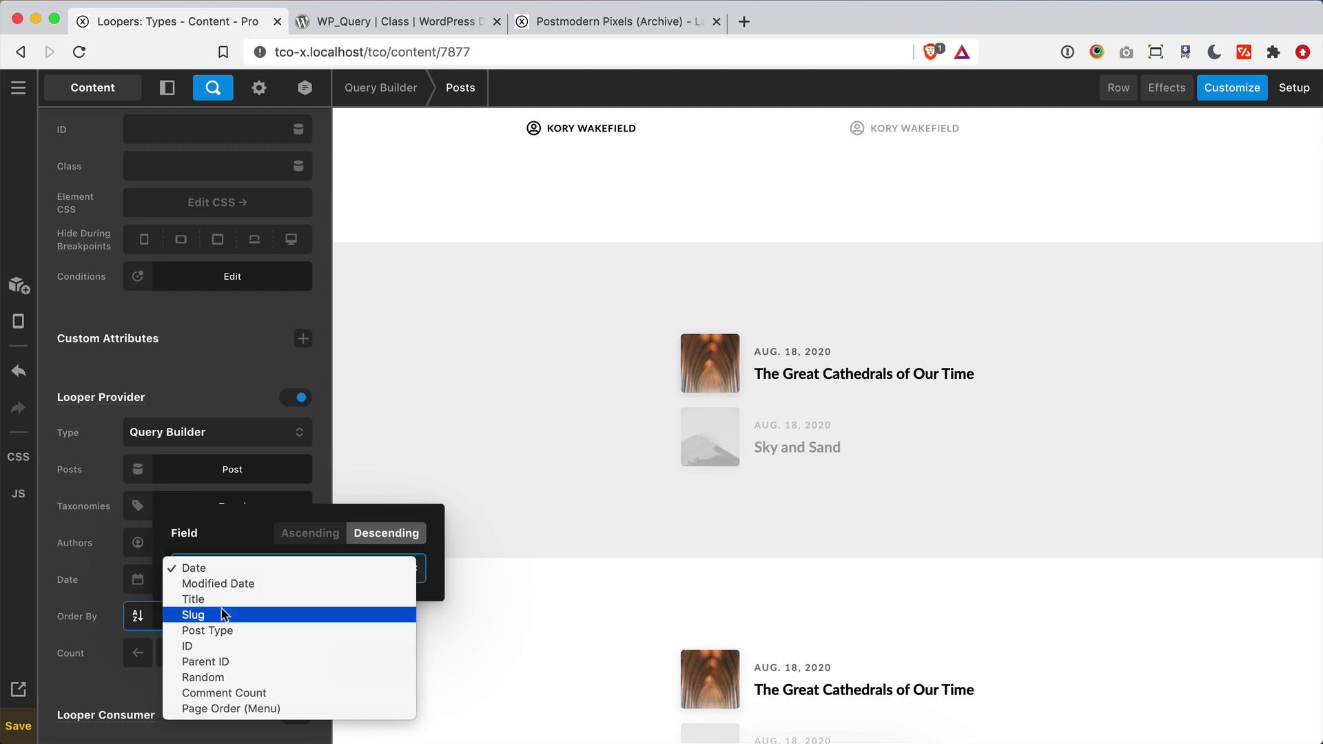
{"action": "left_click", "coordinate": [243, 538]}
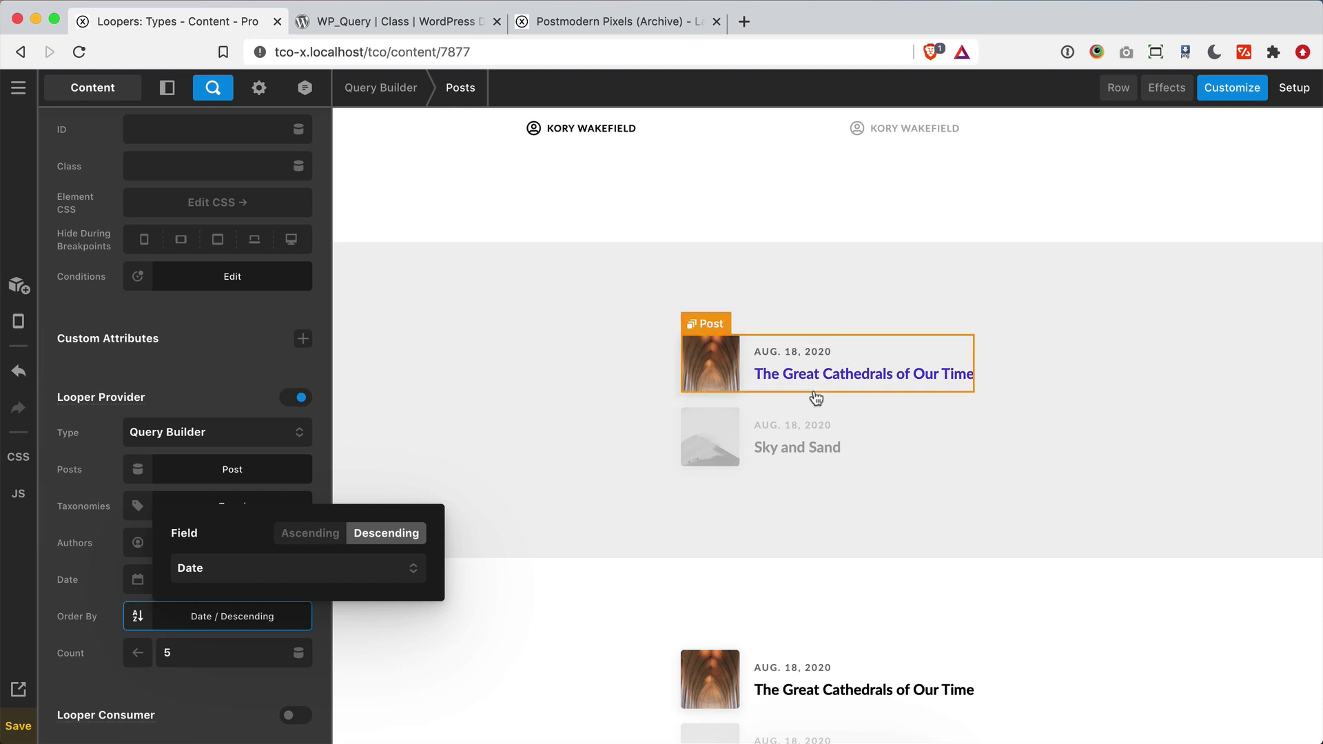
{"action": "left_click", "coordinate": [96, 550]}
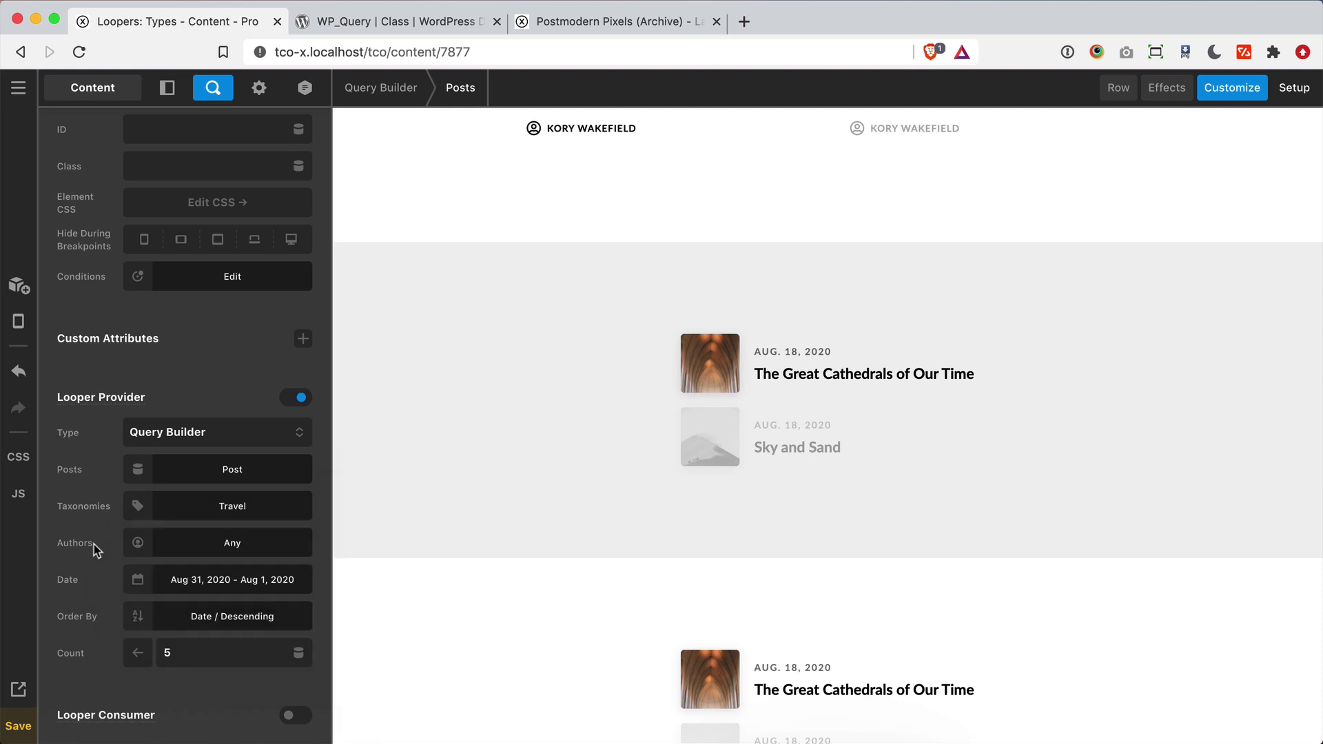
- Select the Query String section's Posts list and inspect its category_name=travel WP Query string
{"action": "scroll", "coordinate": [563, 486], "scroll_direction": "down", "scroll_amount": 5}
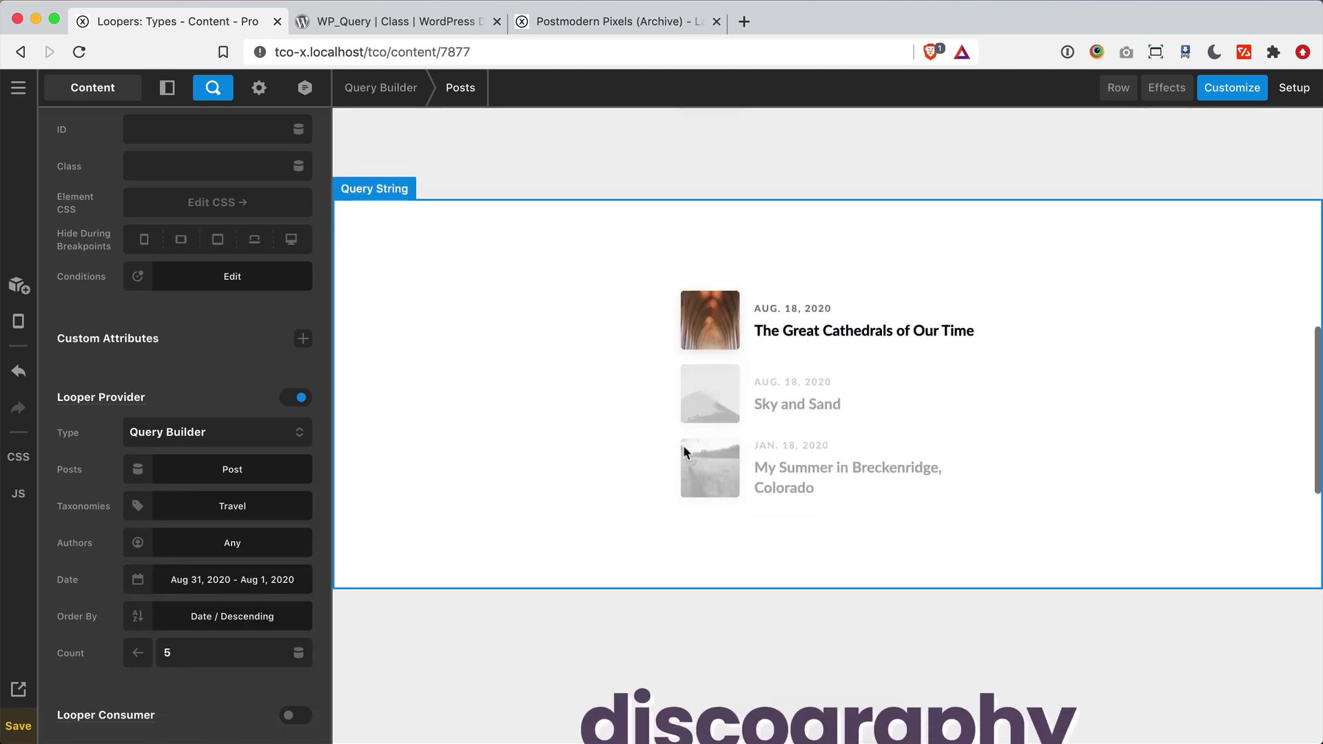
{"action": "left_click", "coordinate": [829, 411]}
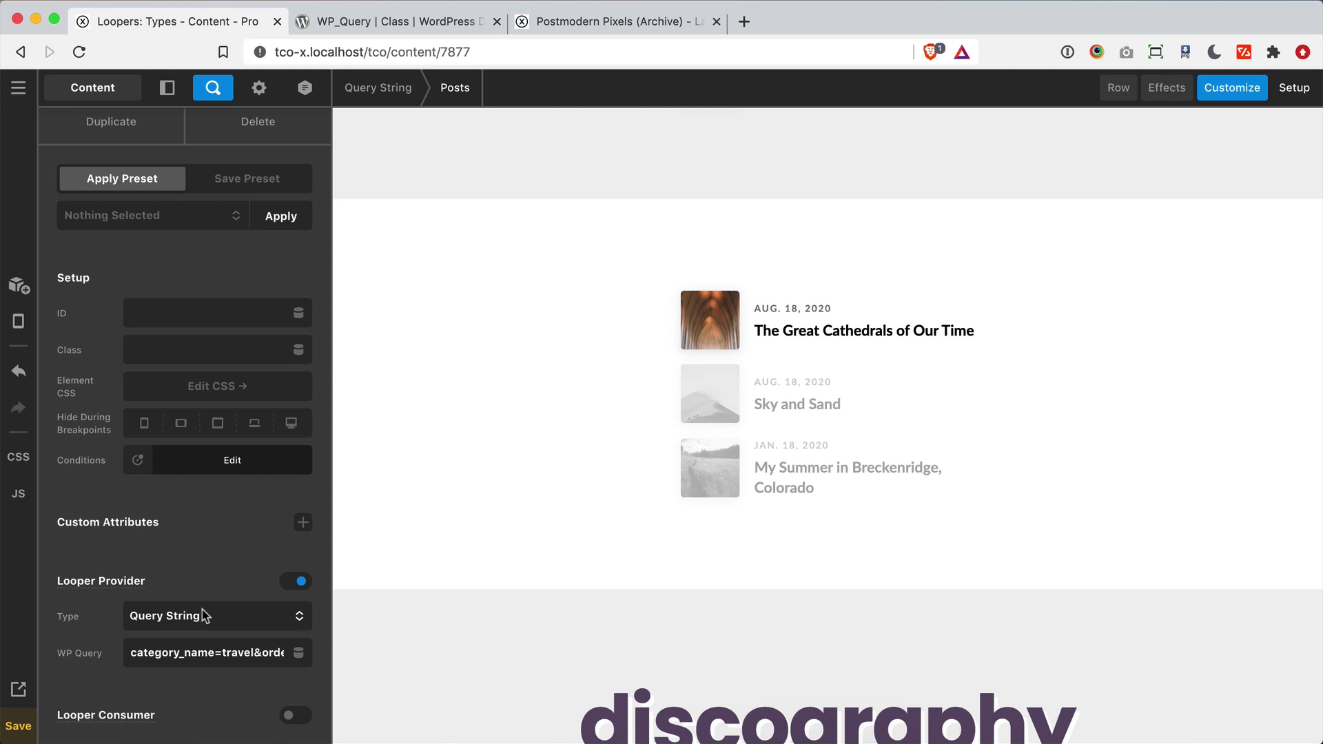
{"action": "left_click", "coordinate": [209, 651]}
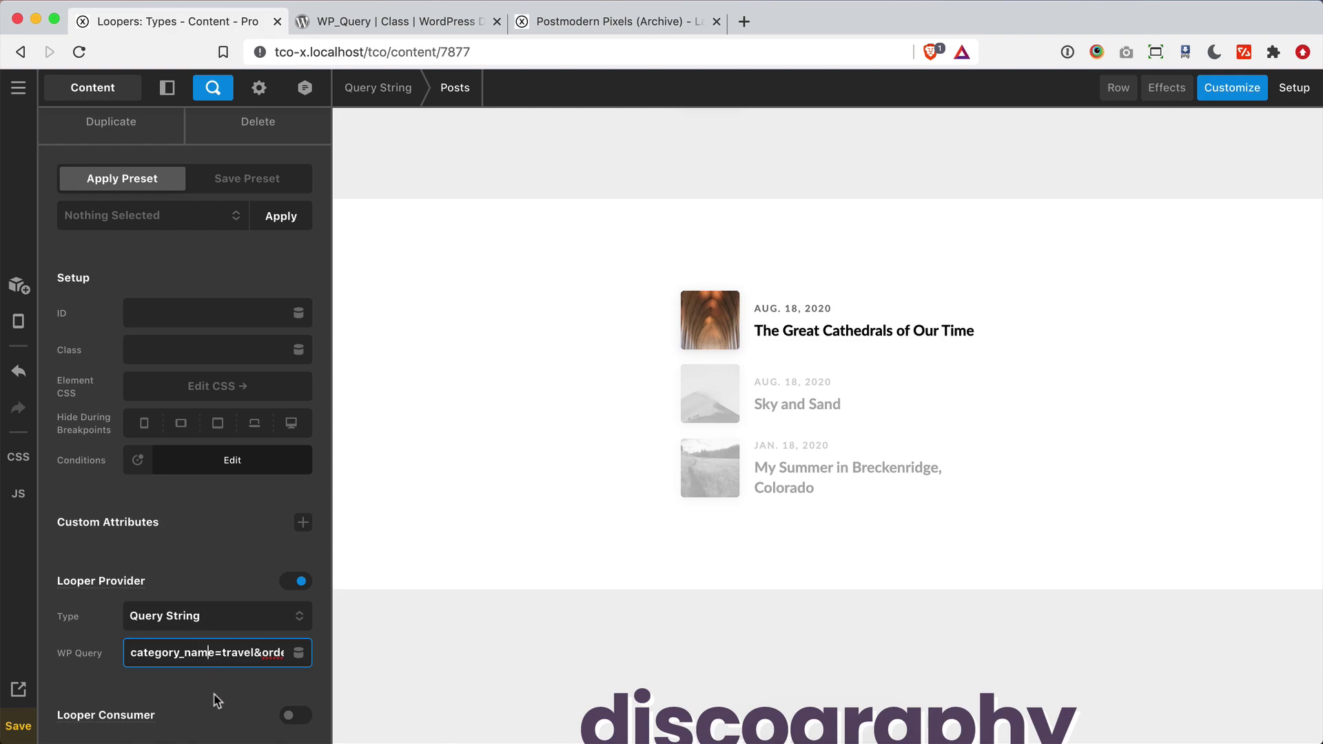
- Skim the WP_Query reference page, then return to the Pro builder tab
{"action": "key", "text": "ctrl+Tab"}
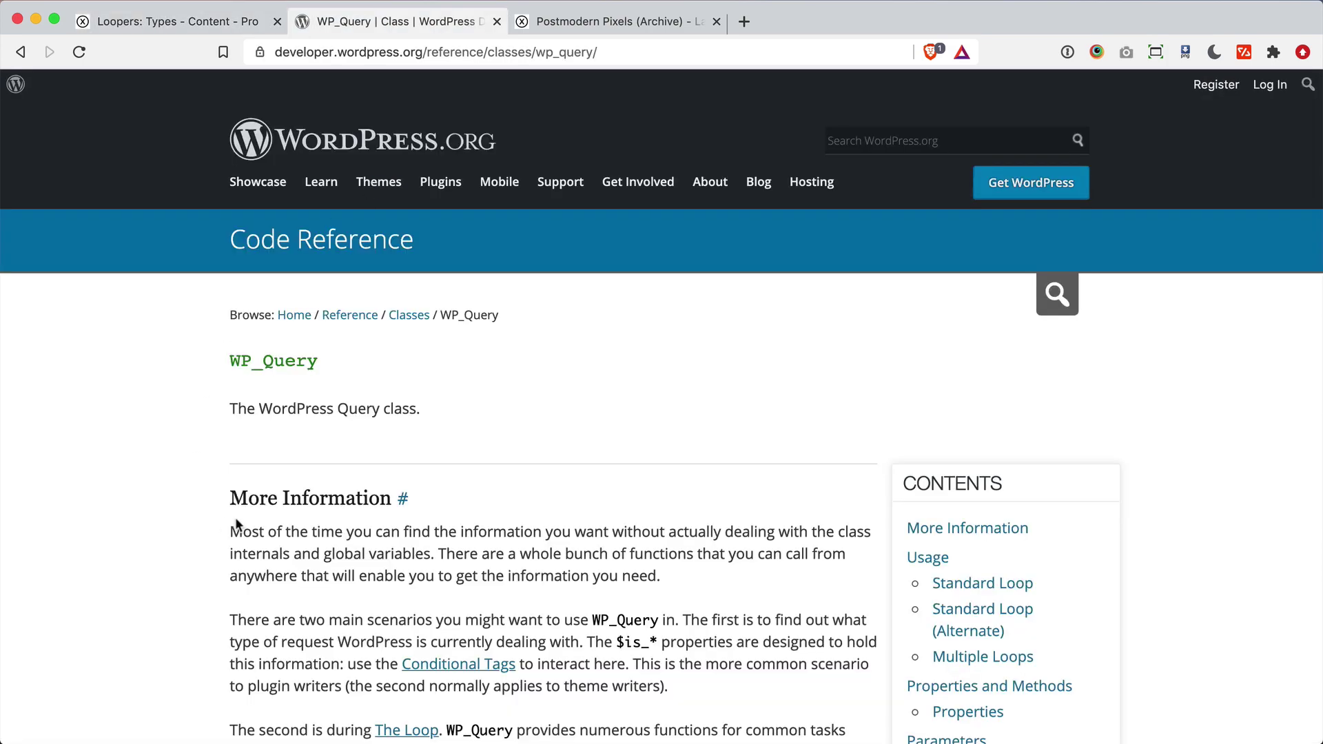
{"action": "scroll", "coordinate": [150, 435], "scroll_direction": "down", "scroll_amount": 15}
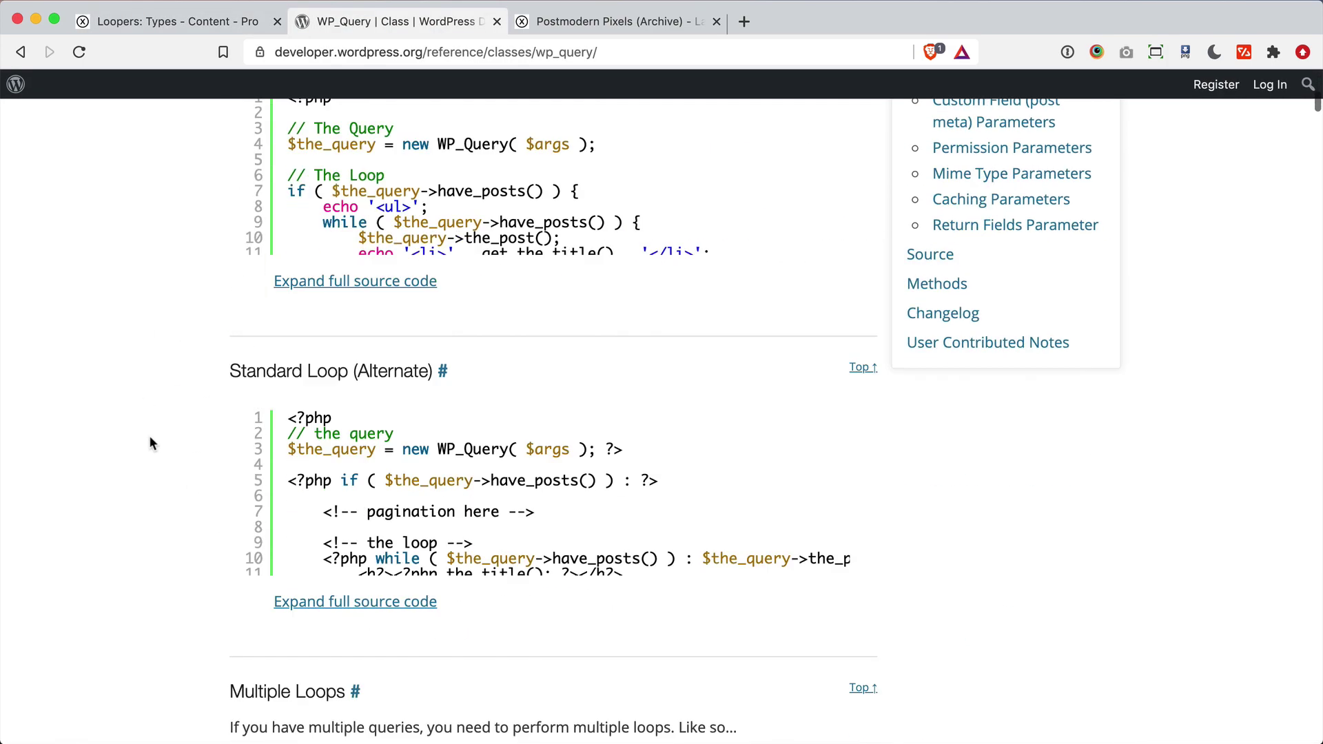
{"action": "scroll", "coordinate": [149, 436], "scroll_direction": "up", "scroll_amount": 20}
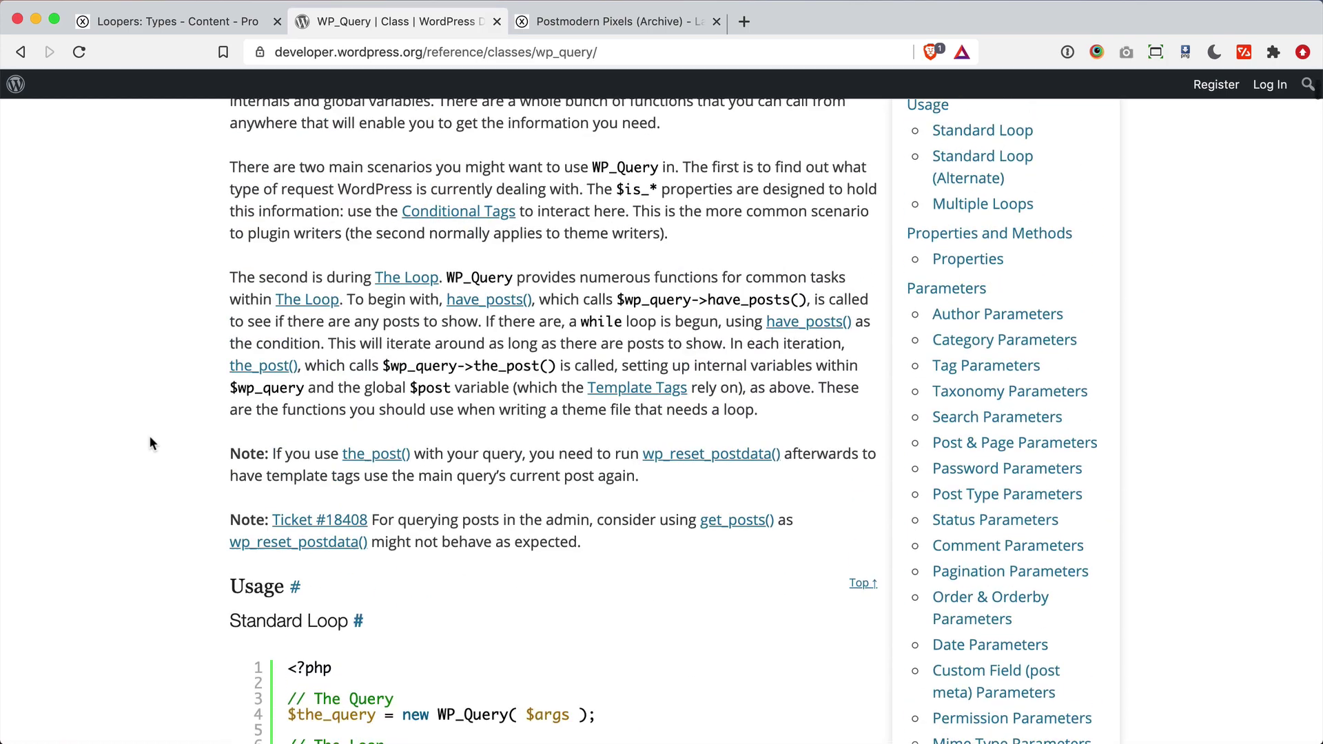
{"action": "key", "text": "ctrl+shift+Tab"}
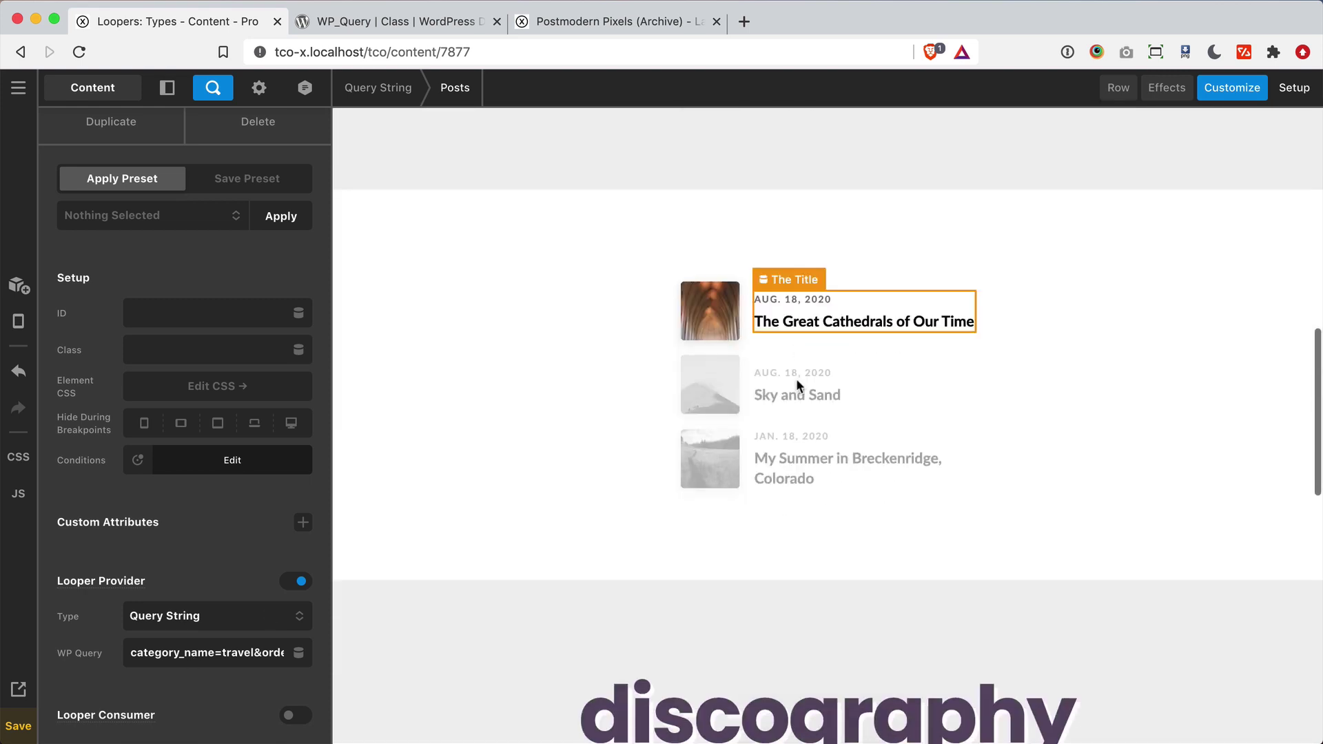
{"action": "left_click", "coordinate": [177, 655]}
{"action": "key", "text": "Right"}
{"action": "key", "text": "Right"}
{"action": "key", "text": "Right"}
{"action": "key", "text": "Right"}
{"action": "key", "text": "Right"}
{"action": "key", "text": "Right"}
{"action": "key", "text": "Right"}
{"action": "key", "text": "Right"}
{"action": "key", "text": "Right"}
{"action": "key", "text": "Right"}
{"action": "key", "text": "Right"}
{"action": "key", "text": "Right"}
{"action": "key", "text": "Right"}
{"action": "key", "text": "Right"}
{"action": "key", "text": "Right"}
{"action": "key", "text": "Right"}
{"action": "key", "text": "Right"}
{"action": "key", "text": "Right"}
{"action": "key", "text": "Right"}
{"action": "key", "text": "Right"}
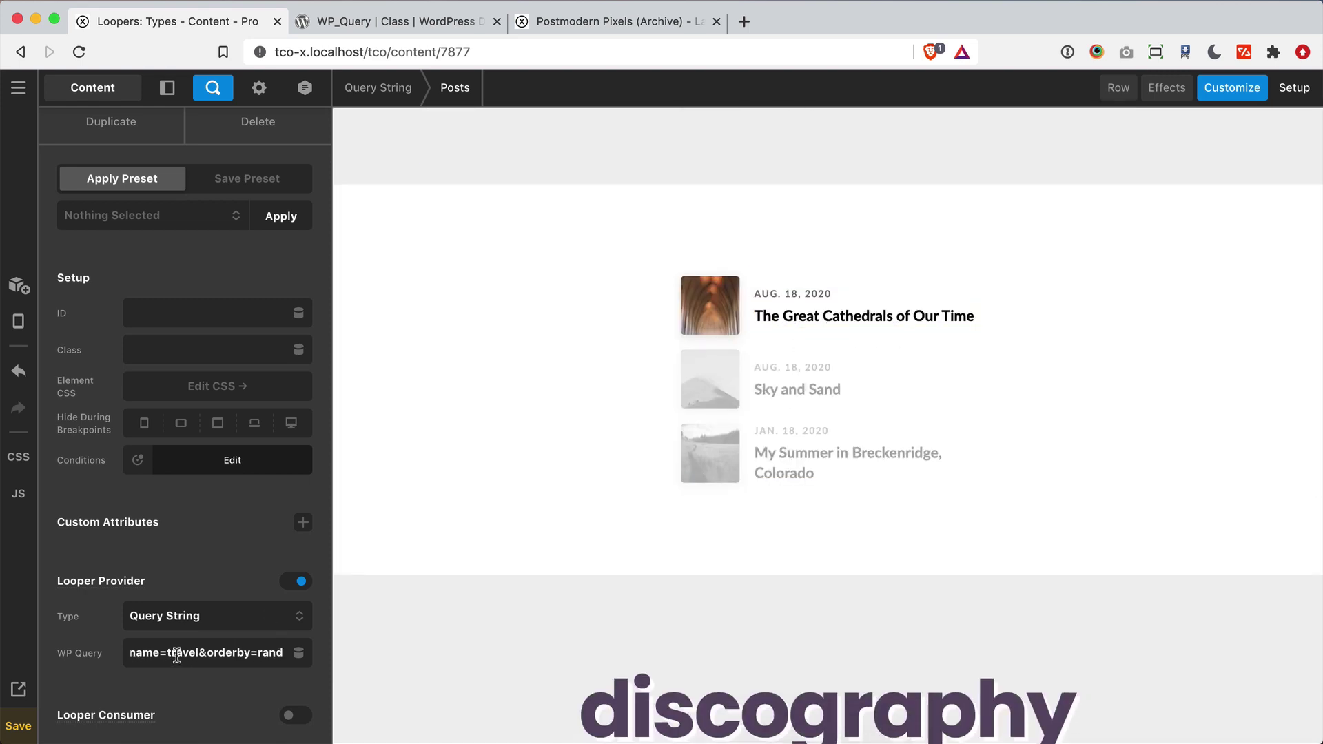
{"action": "key", "text": "super+Left"}
{"action": "key", "text": "Right"}
{"action": "key", "text": "Right"}
{"action": "key", "text": "Right"}
{"action": "key", "text": "Right"}
{"action": "key", "text": "Right"}
{"action": "key", "text": "Right"}
{"action": "key", "text": "Right"}
{"action": "key", "text": "Right"}
{"action": "key", "text": "Right"}
{"action": "key", "text": "Right"}
{"action": "key", "text": "Right"}
{"action": "key", "text": "Right"}
{"action": "key", "text": "Right"}
{"action": "key", "text": "Right"}
{"action": "key", "text": "Right"}
{"action": "key", "text": "Right"}
{"action": "key", "text": "Right"}
{"action": "key", "text": "Right"}
{"action": "key", "text": "Right"}
{"action": "key", "text": "Right"}
{"action": "key", "text": "Right"}
{"action": "key", "text": "Right"}
{"action": "key", "text": "Right"}
{"action": "key", "text": "super+Left"}
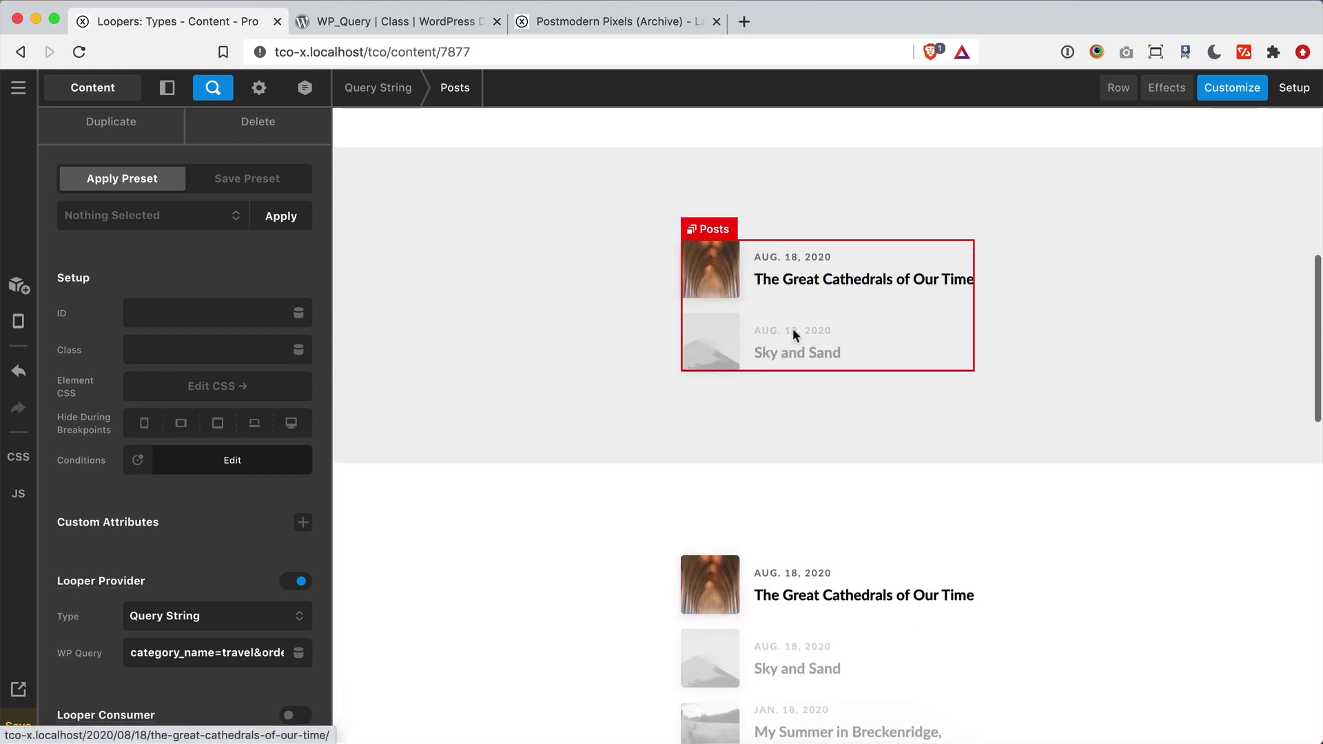
- Set the Query Builder Posts looper's Order By field to Random
{"action": "left_click", "coordinate": [1032, 339]}
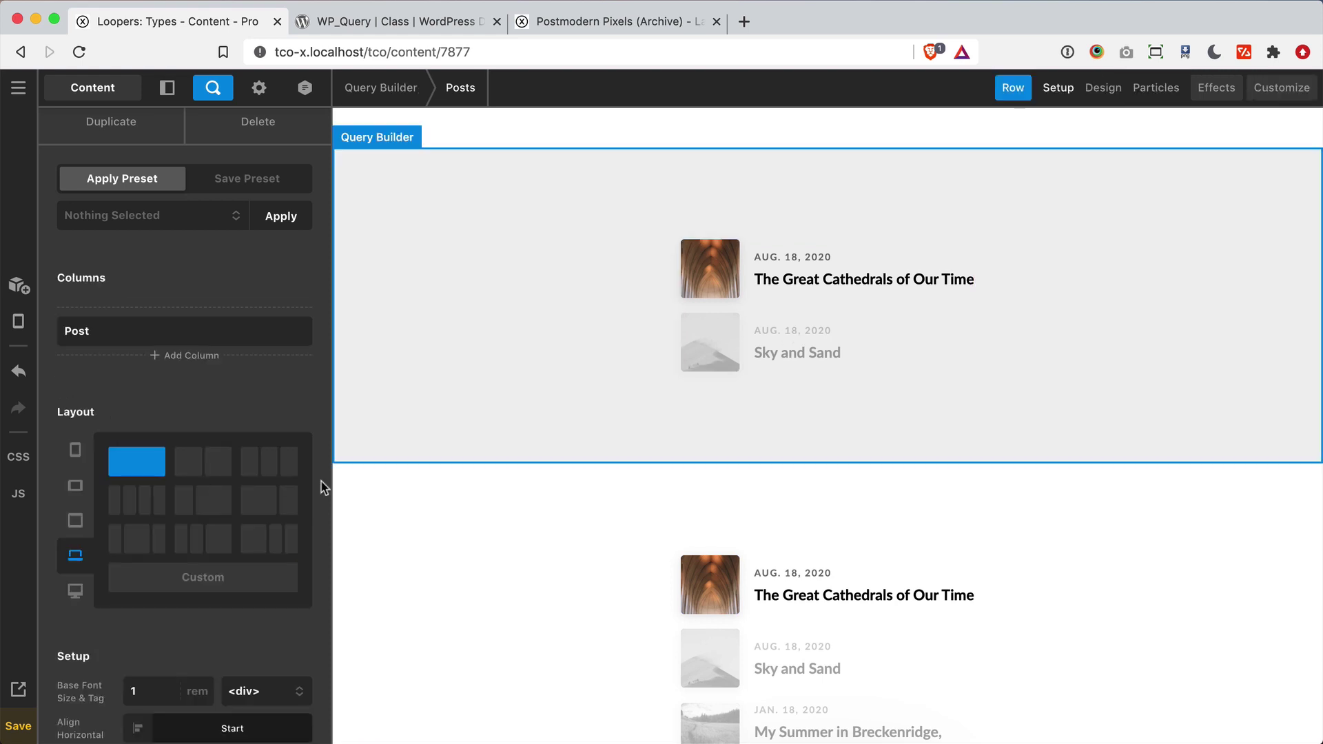
{"action": "left_click", "coordinate": [1282, 87]}
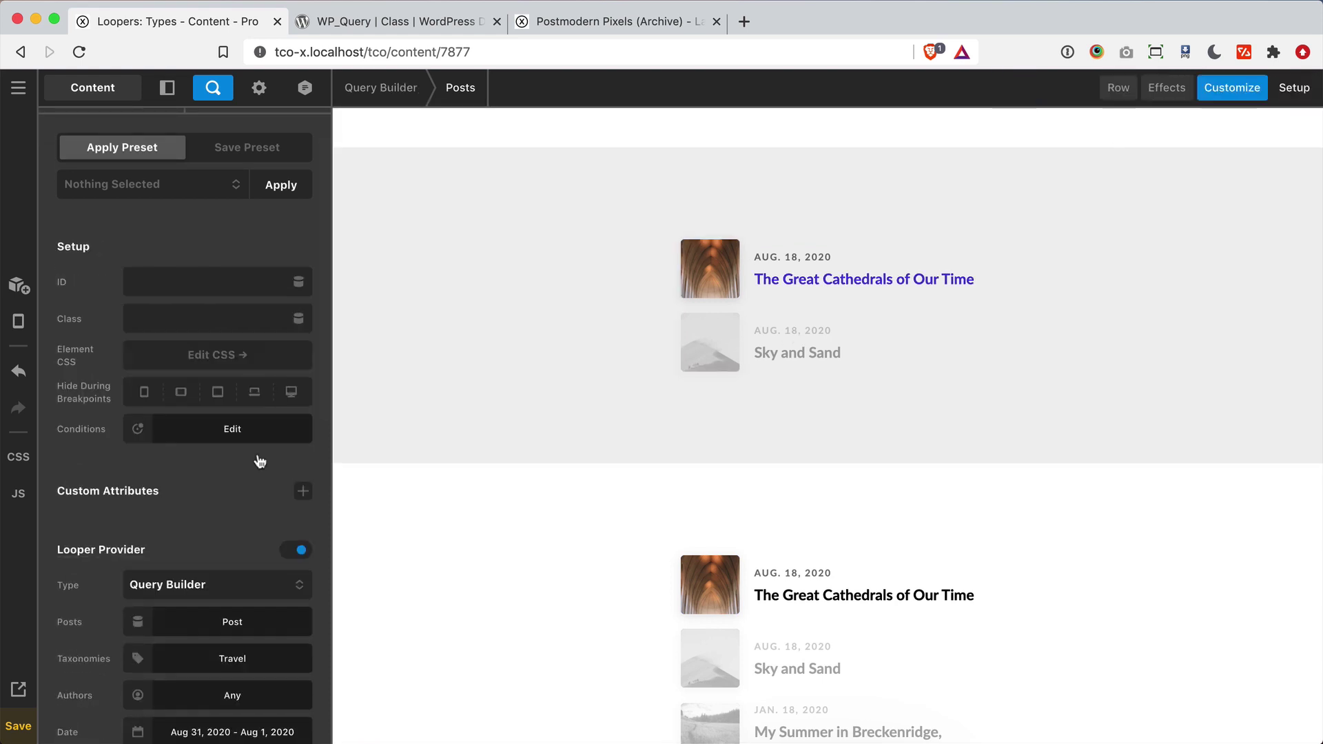
{"action": "scroll", "coordinate": [177, 511], "scroll_direction": "down", "scroll_amount": 5}
{"action": "left_click", "coordinate": [215, 616]}
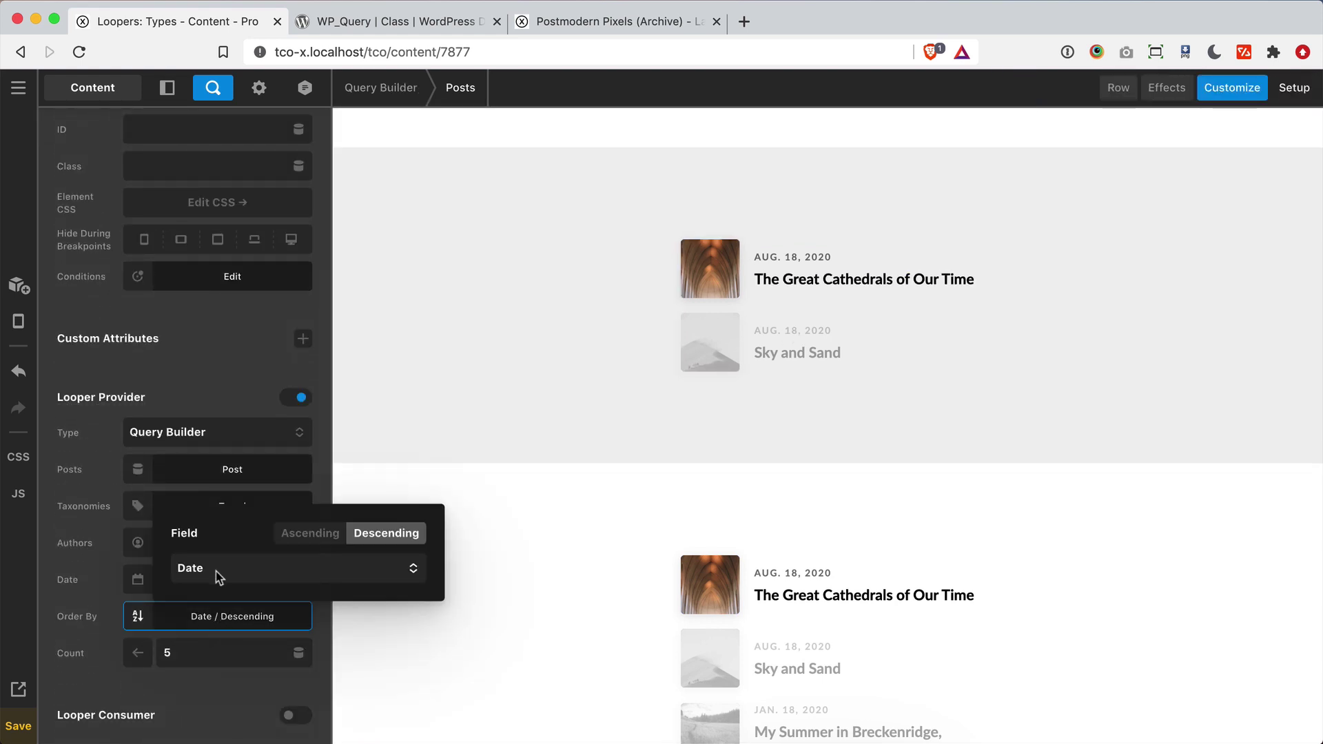
{"action": "left_click", "coordinate": [216, 571]}
{"action": "left_click", "coordinate": [251, 677]}
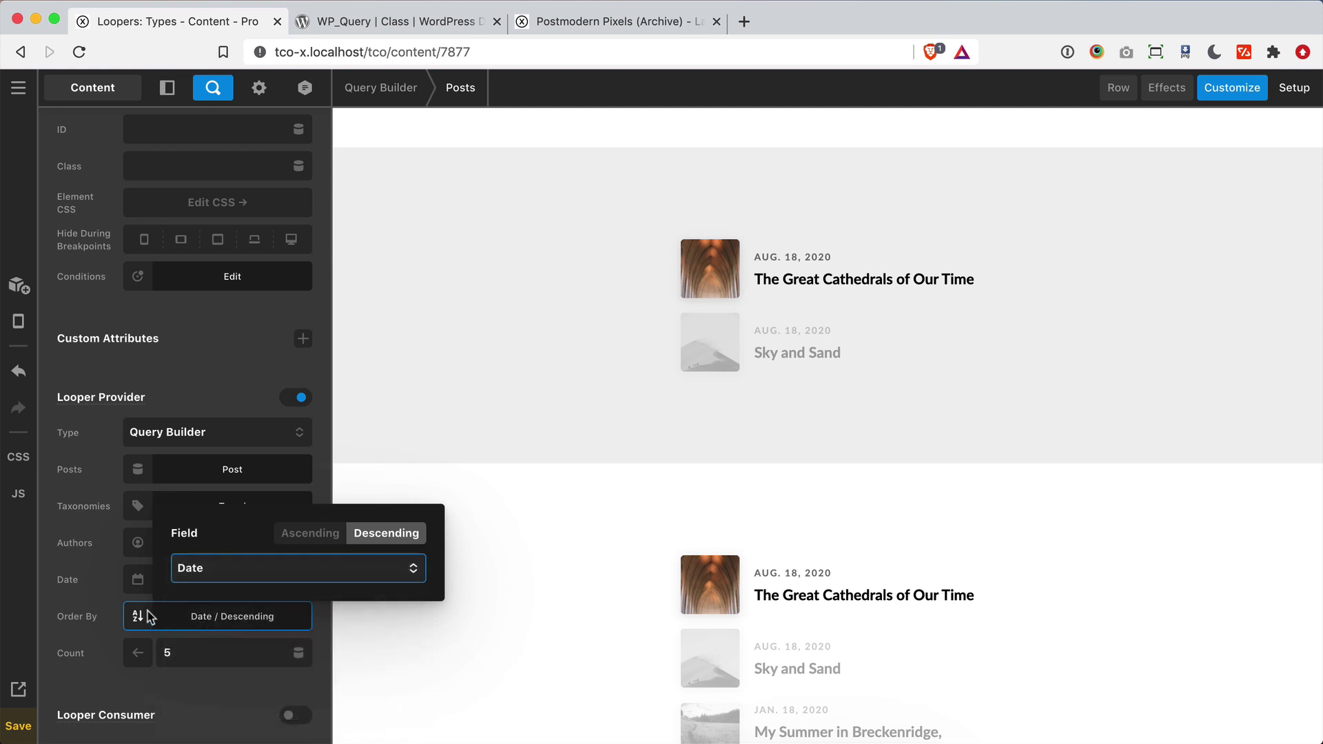
{"action": "left_click", "coordinate": [108, 592]}
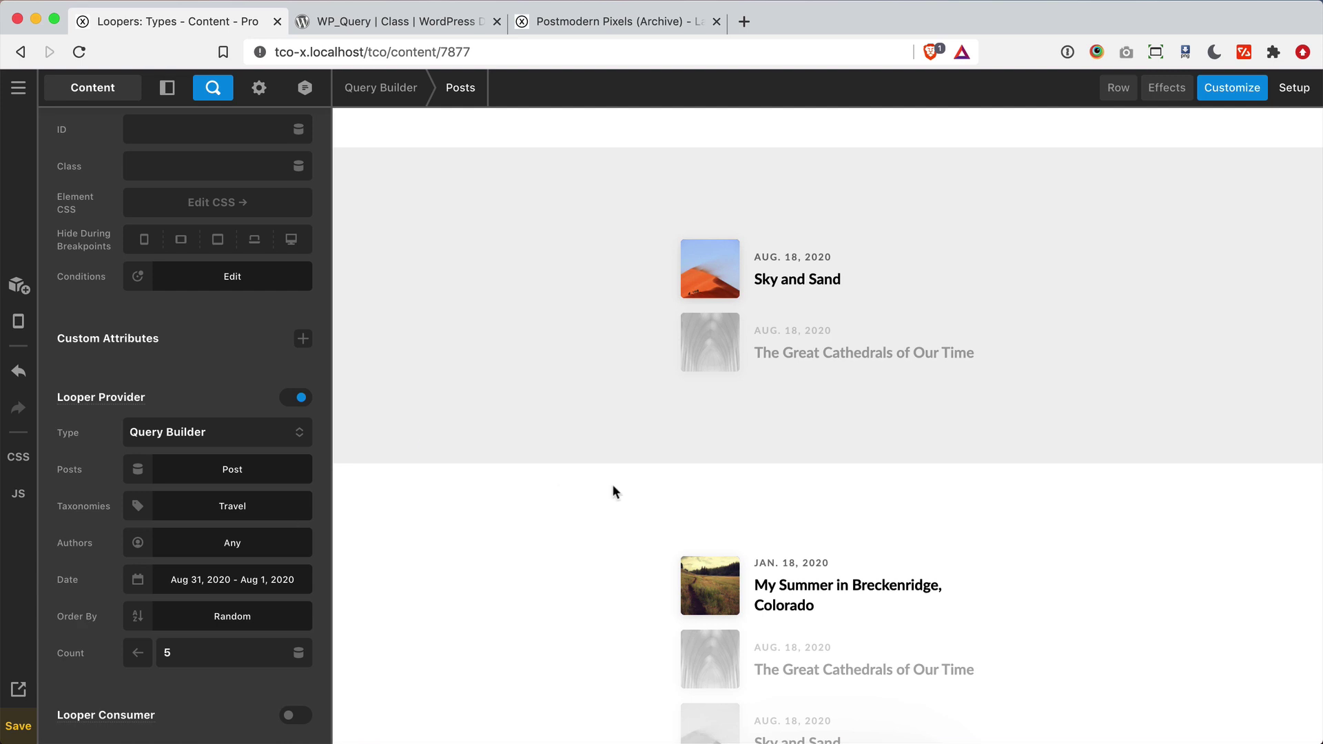
{"action": "scroll", "coordinate": [613, 486], "scroll_direction": "down", "scroll_amount": 3}
- Check the second Posts list's looper types, leaving it on Query String
{"action": "left_click", "coordinate": [808, 449]}
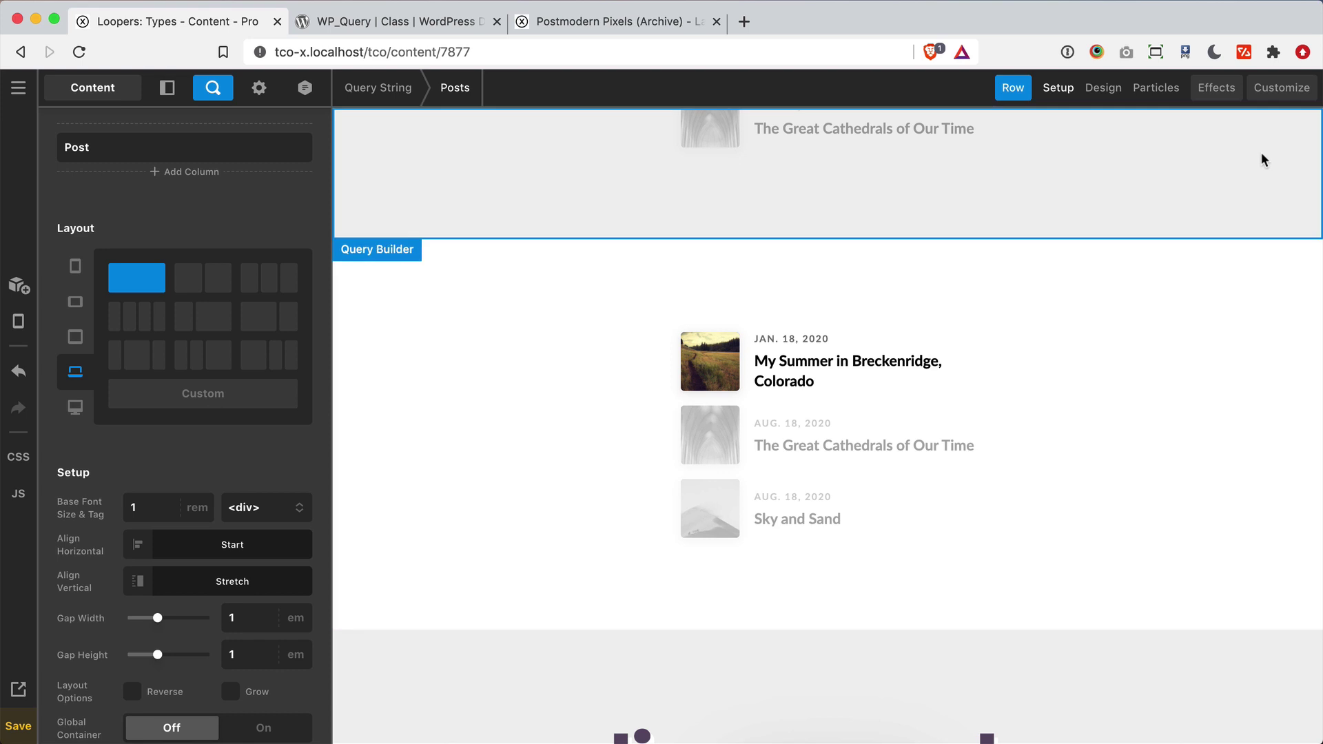
{"action": "left_click", "coordinate": [1283, 88]}
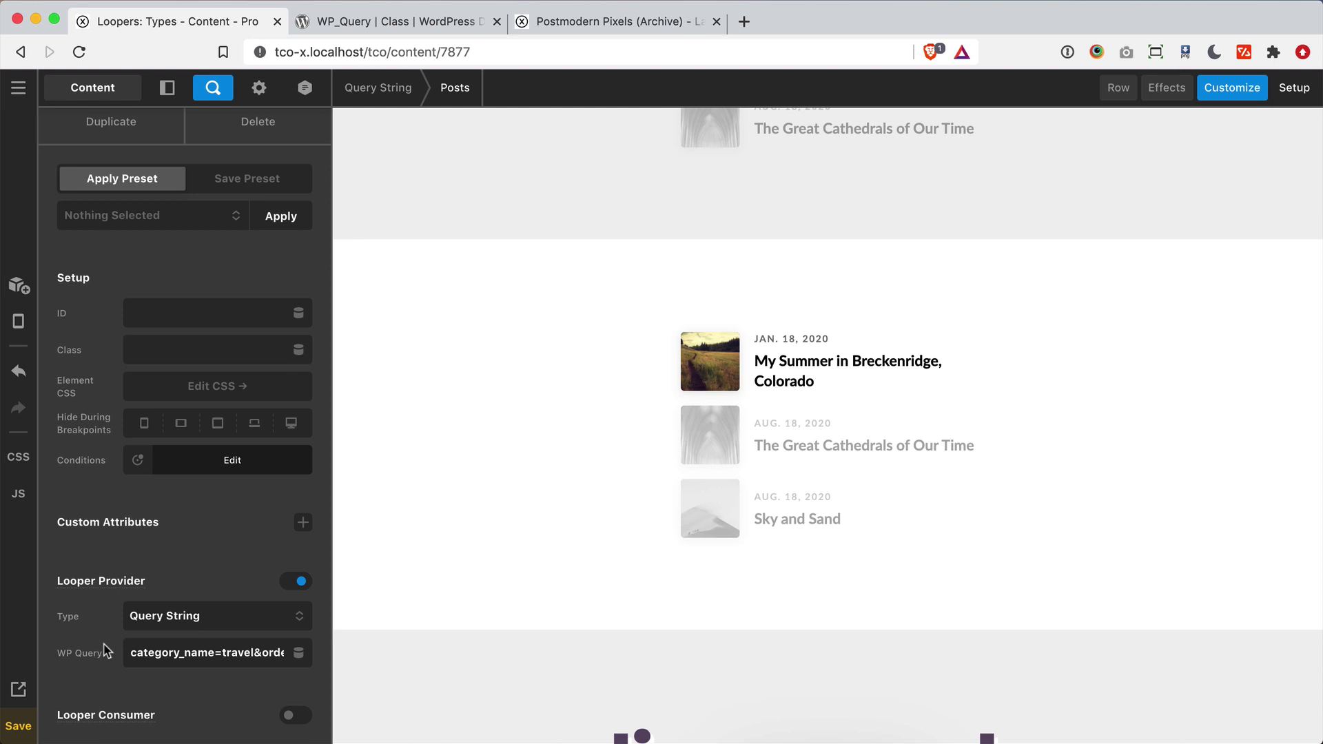
{"action": "left_click", "coordinate": [176, 615]}
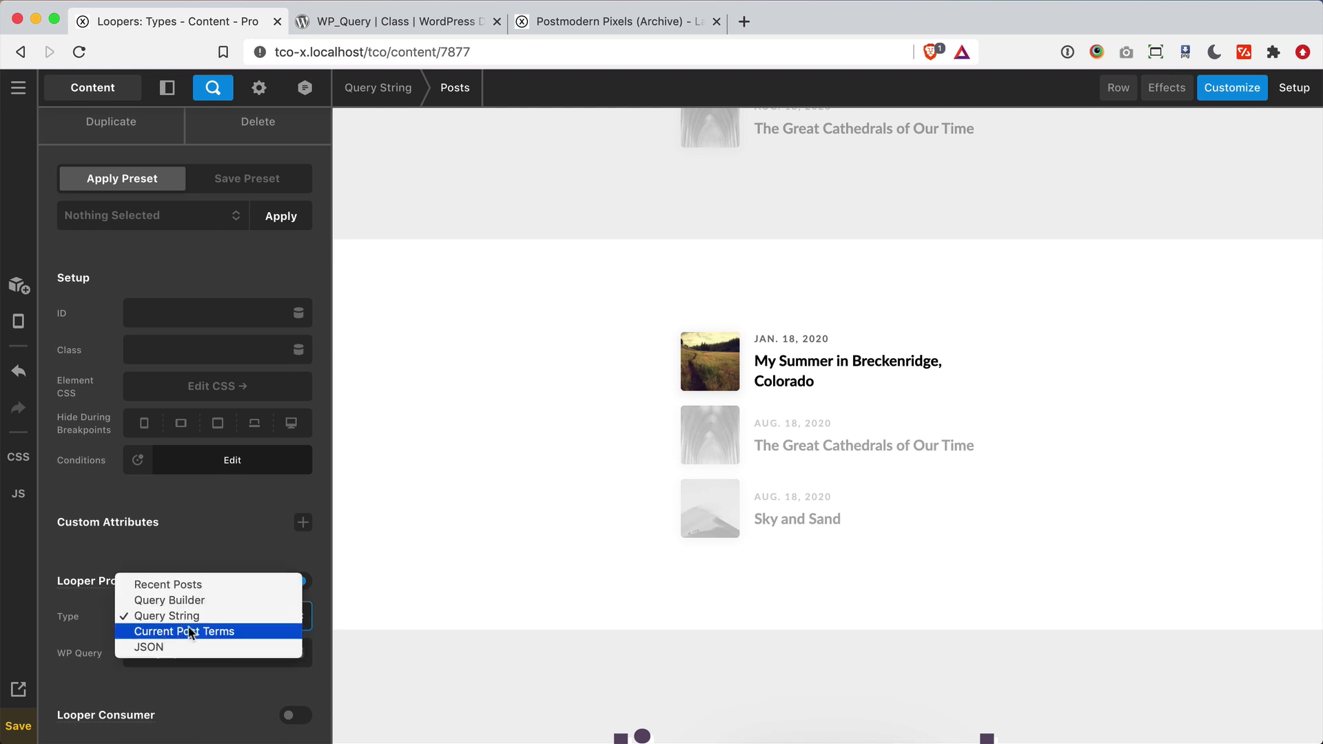
{"action": "left_click", "coordinate": [210, 549]}
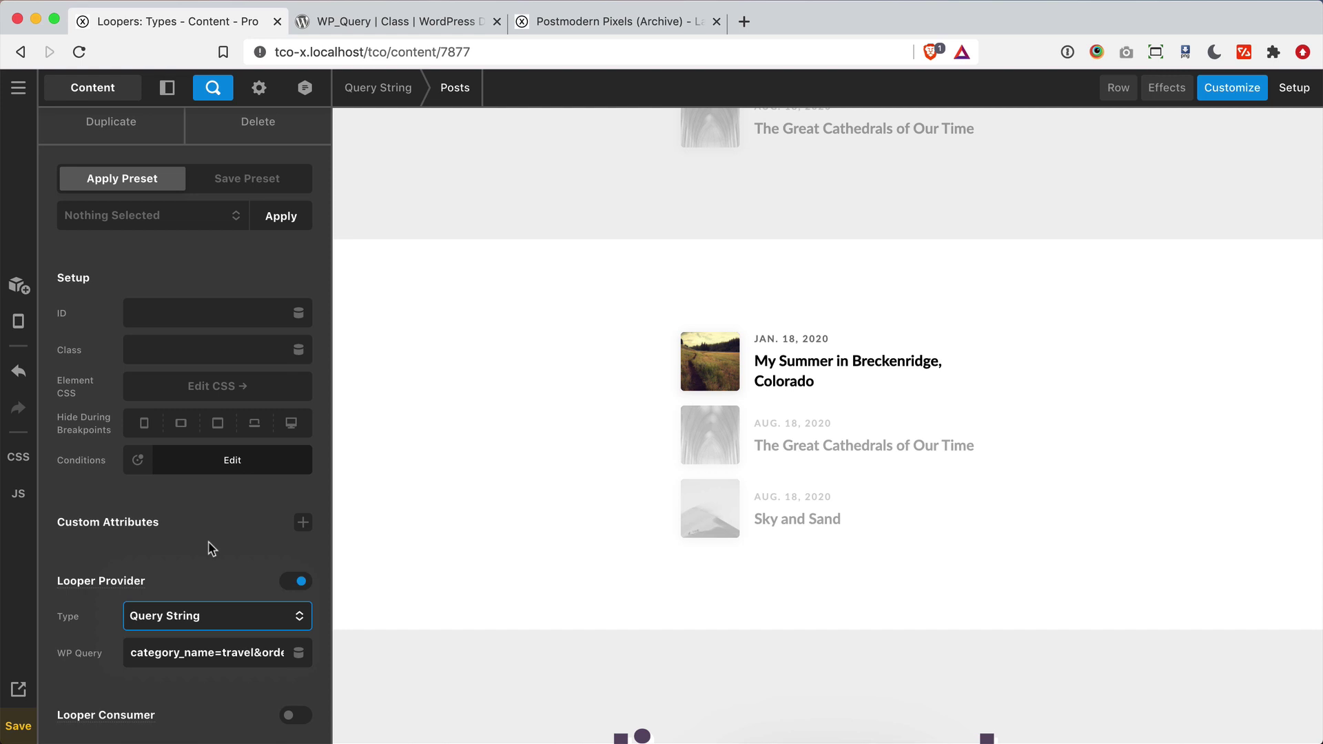
- In the Postmodern Pixels archive layout, inspect the hero post's Tags looper, keeping the Tags taxonomy
{"action": "left_click", "coordinate": [591, 21]}
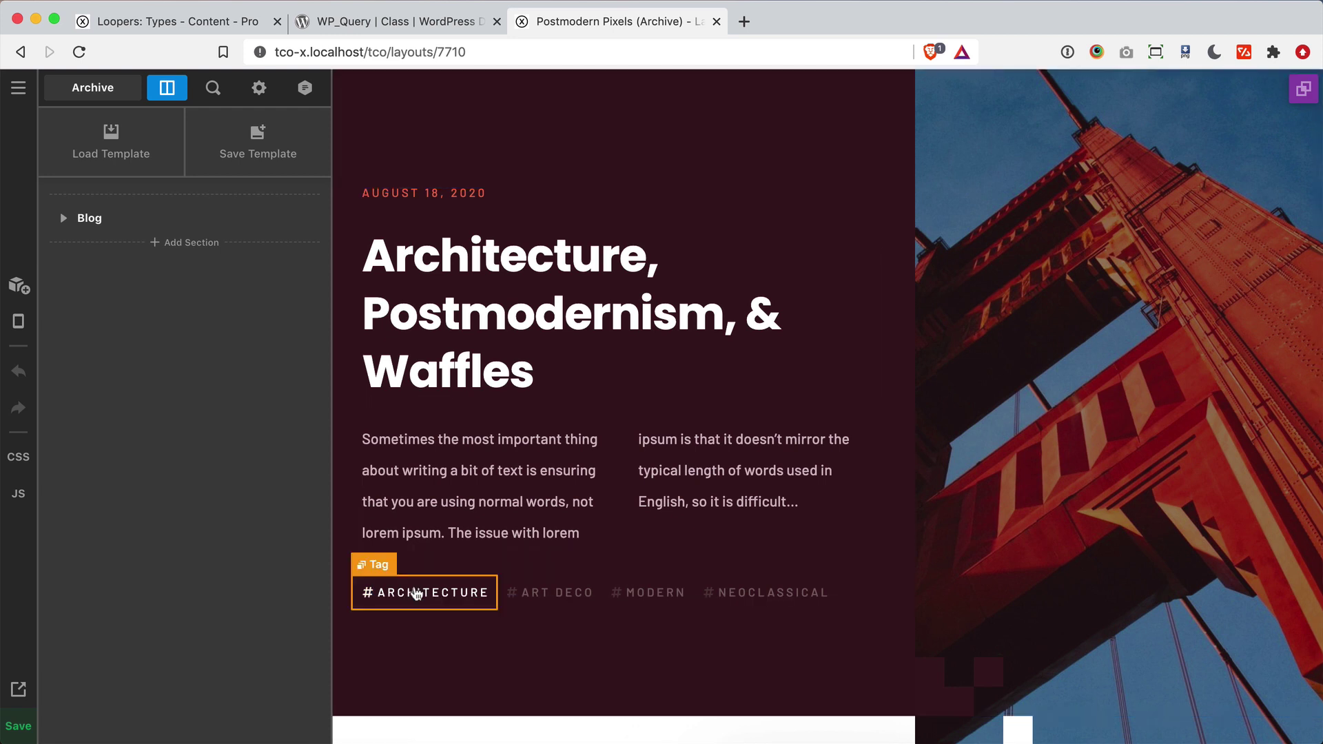
{"action": "left_click", "coordinate": [562, 591]}
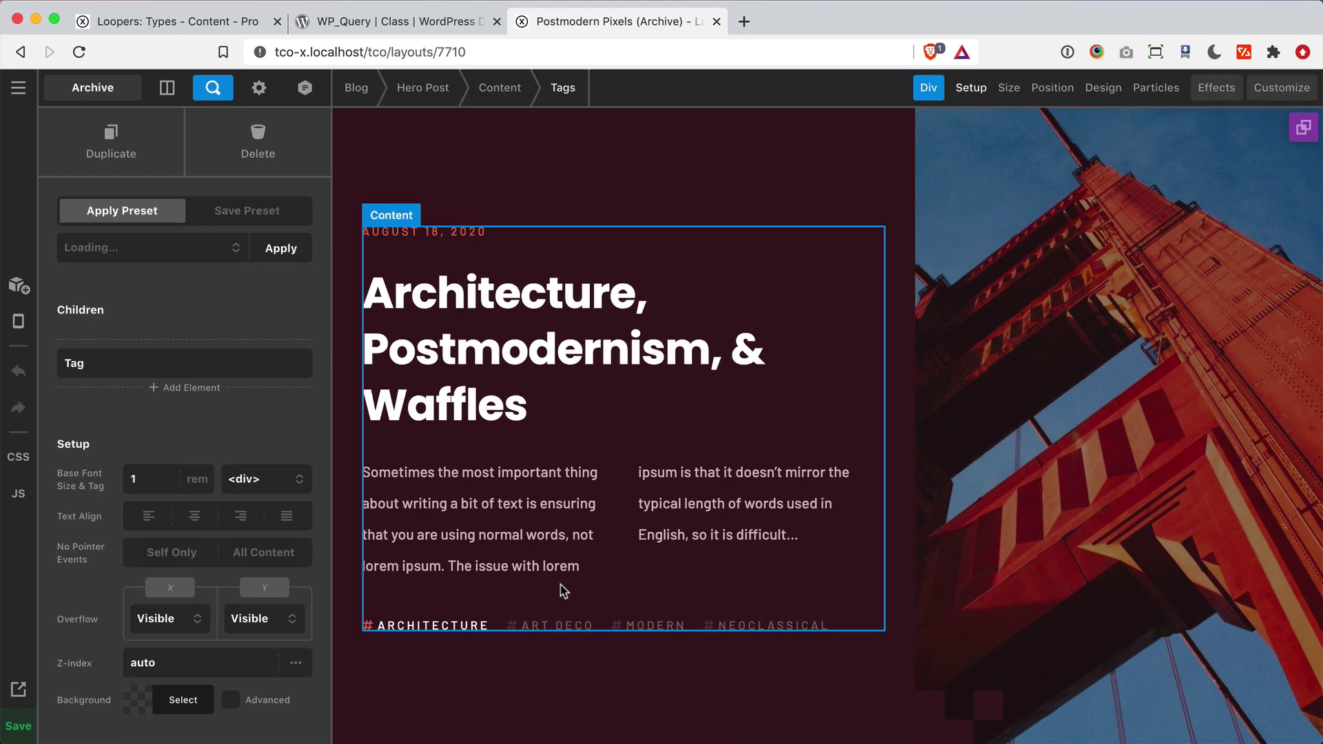
{"action": "left_click", "coordinate": [1293, 88]}
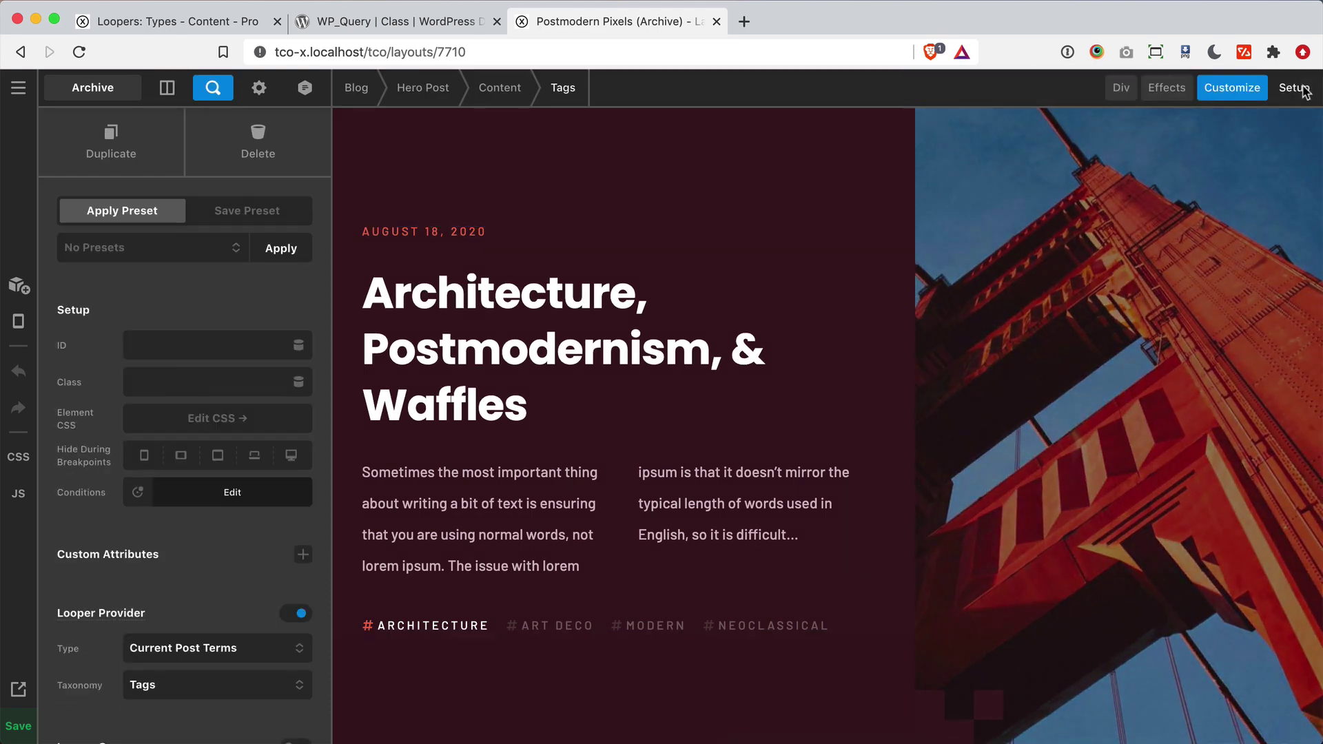
{"action": "scroll", "coordinate": [148, 593], "scroll_direction": "down", "scroll_amount": 1}
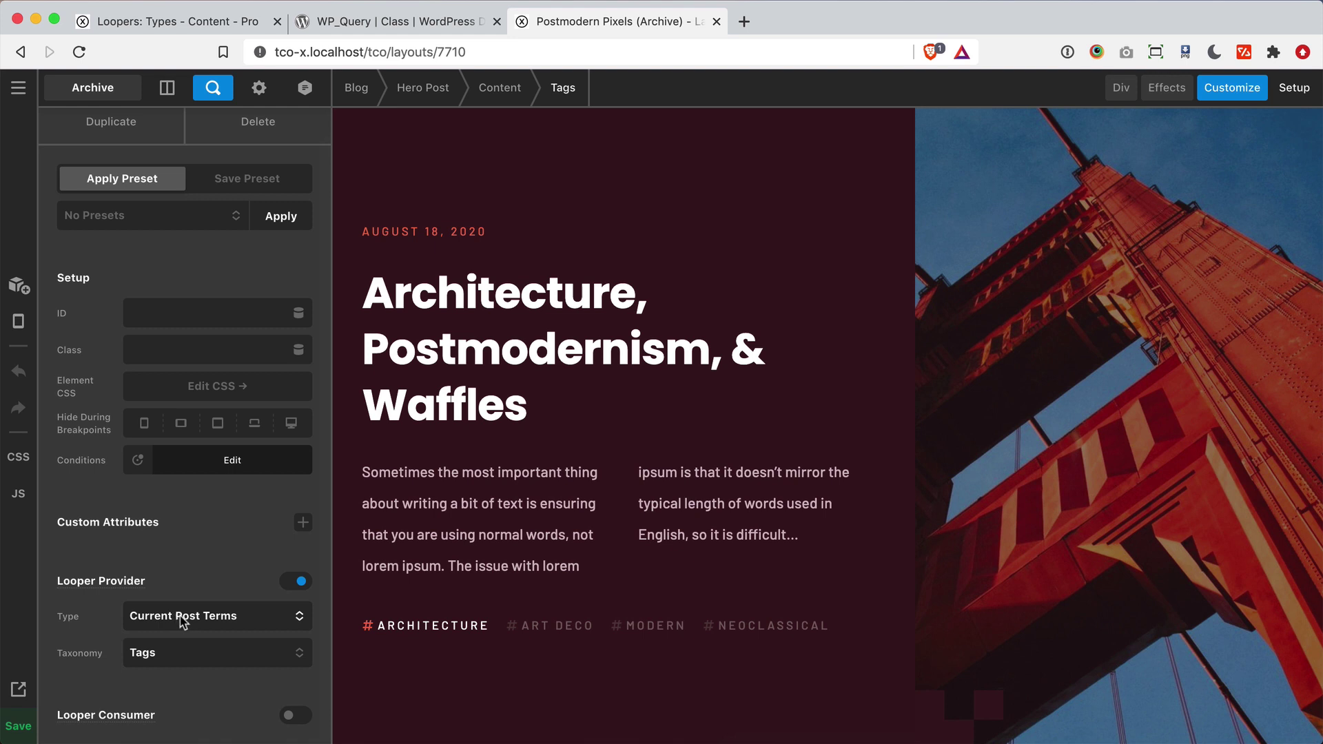
{"action": "left_click", "coordinate": [169, 660]}
{"action": "left_click", "coordinate": [96, 662]}
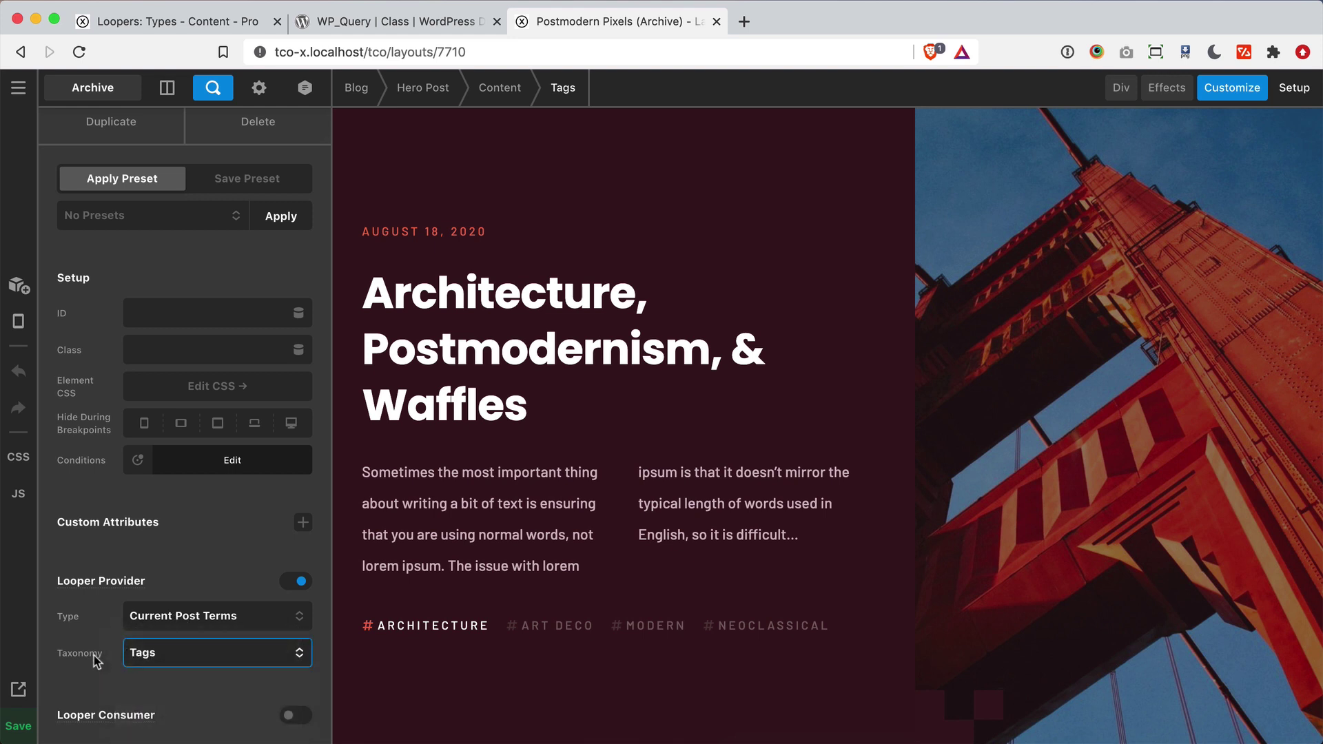
{"action": "left_click", "coordinate": [160, 659]}
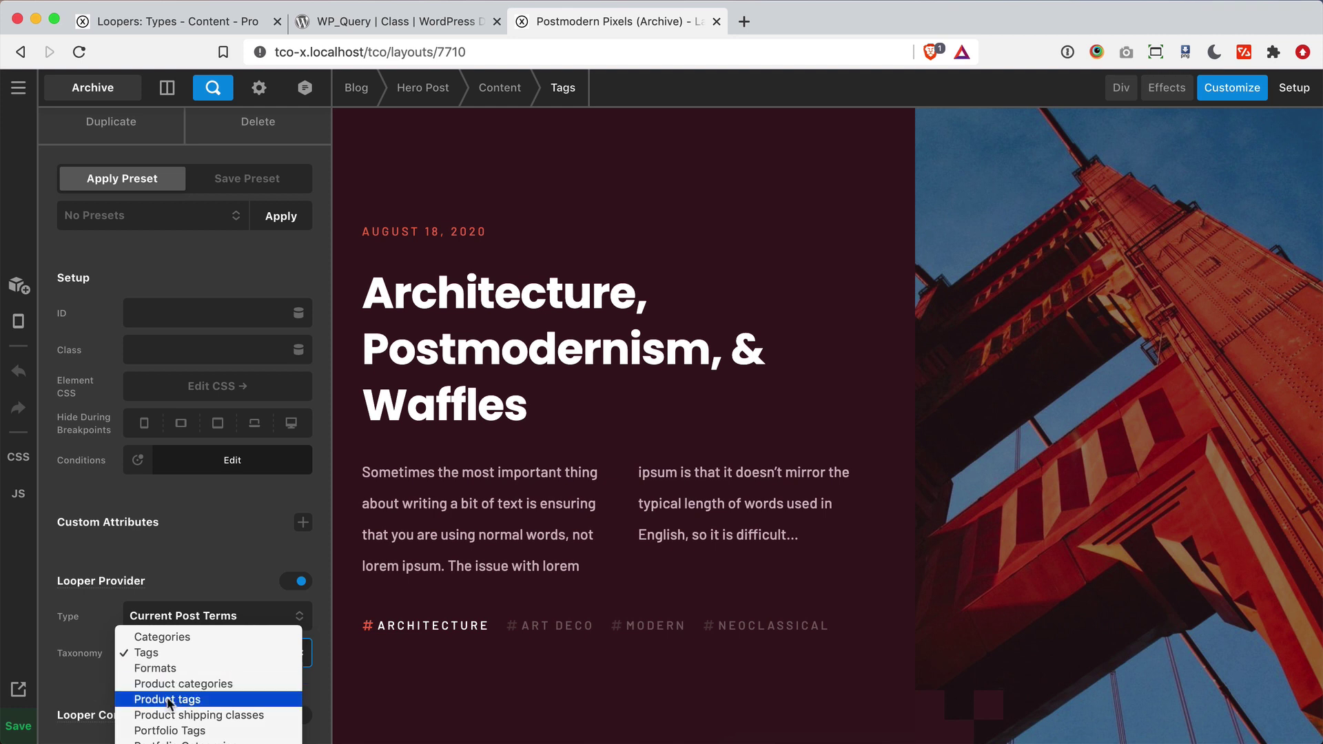
{"action": "left_click", "coordinate": [81, 668]}
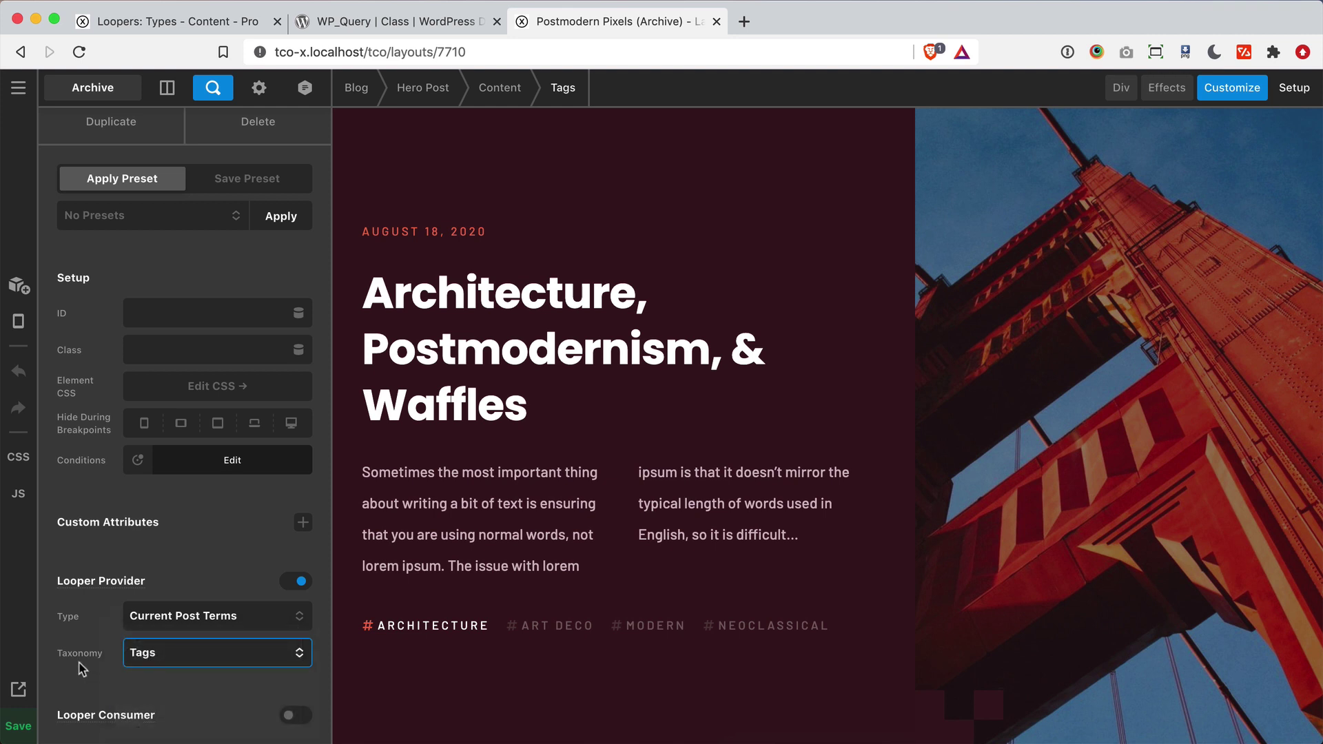
- Select the #ARCHITECTURE tag and review its looper consumer settings
{"action": "left_click", "coordinate": [394, 630]}
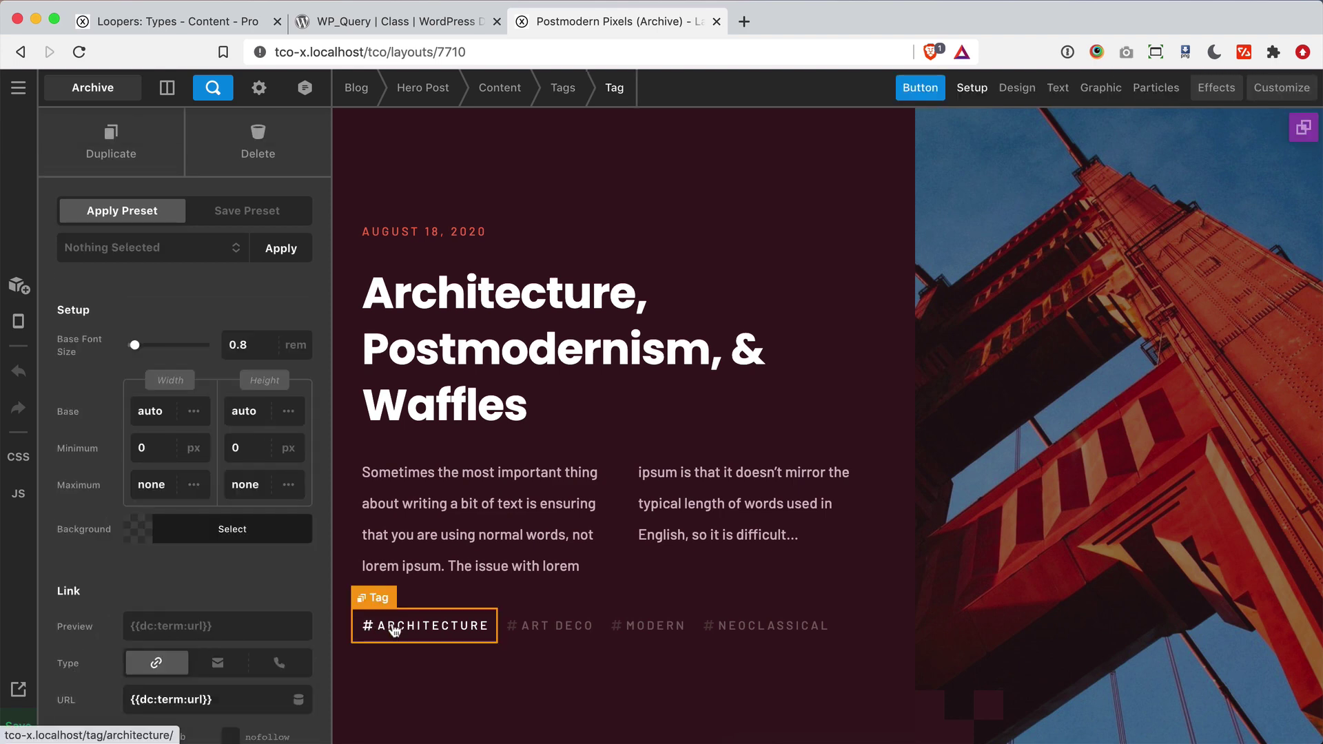
{"action": "left_click", "coordinate": [1283, 88]}
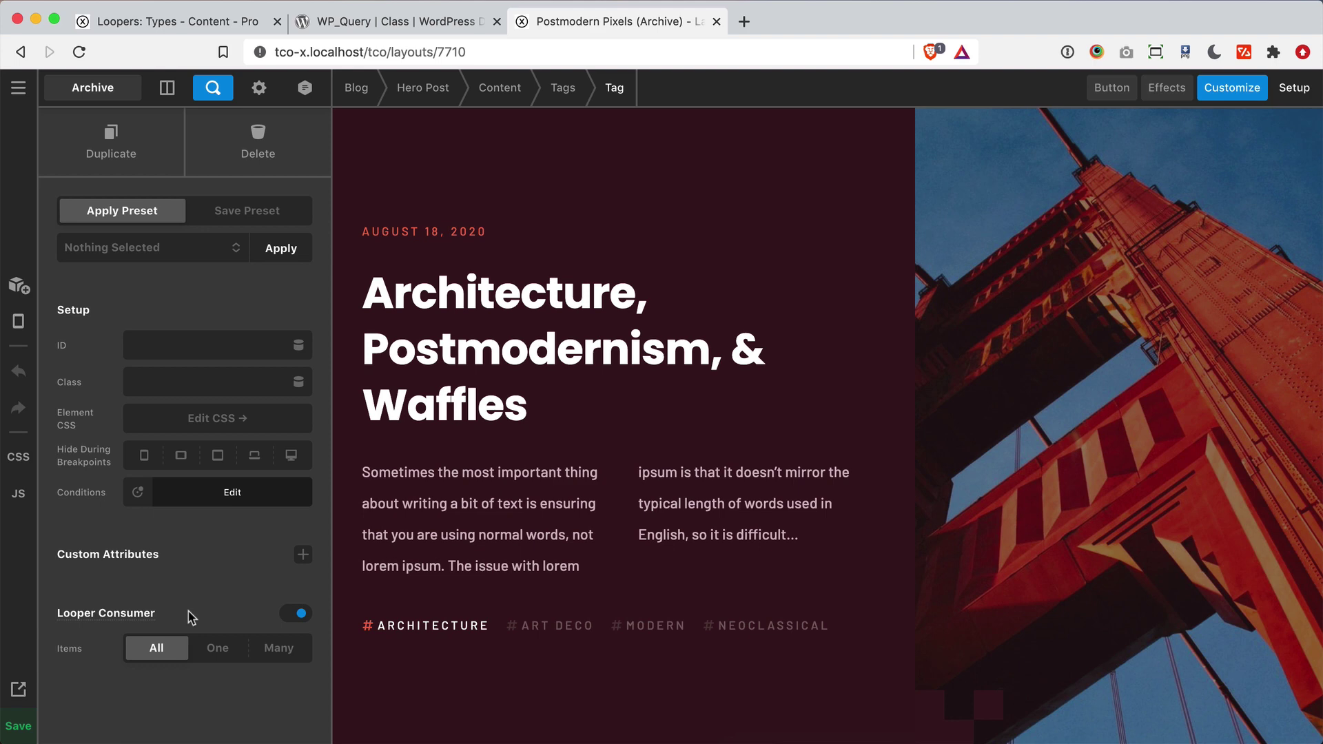
{"action": "left_click", "coordinate": [390, 624]}
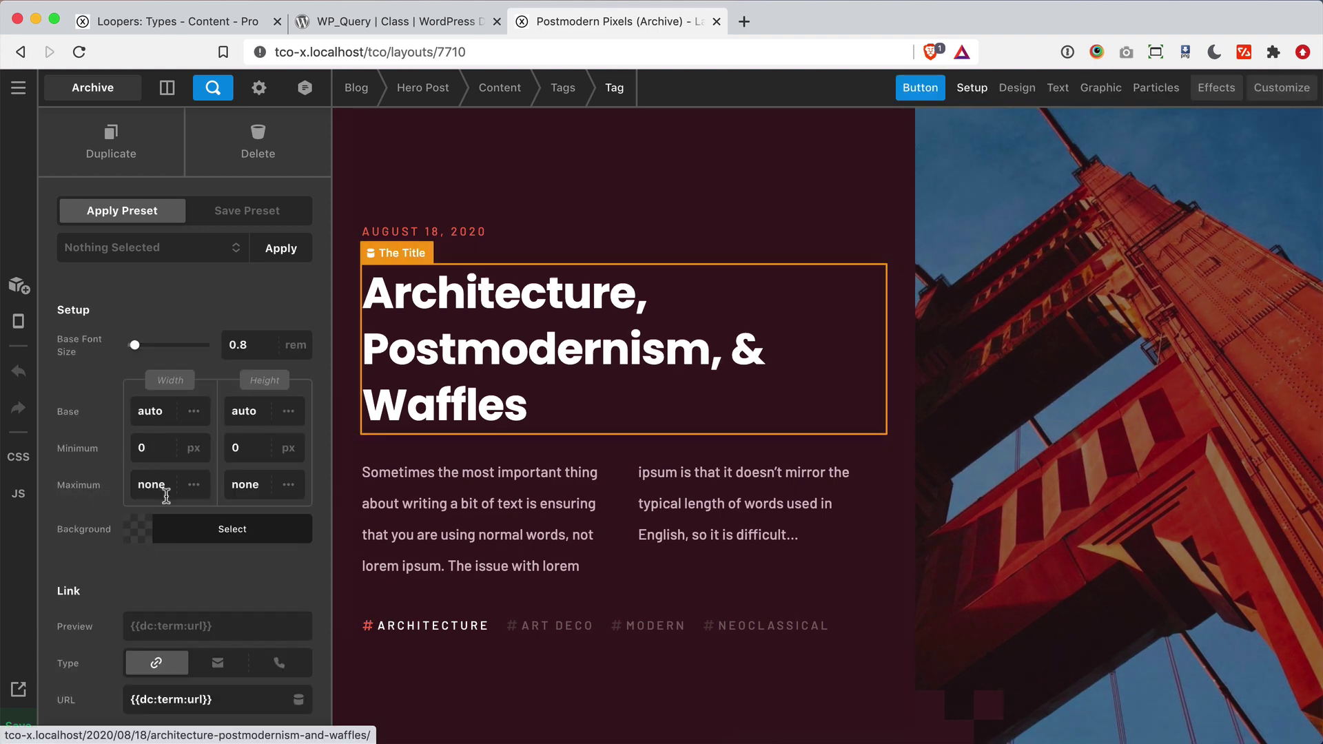
{"action": "scroll", "coordinate": [162, 504], "scroll_direction": "down", "scroll_amount": 5}
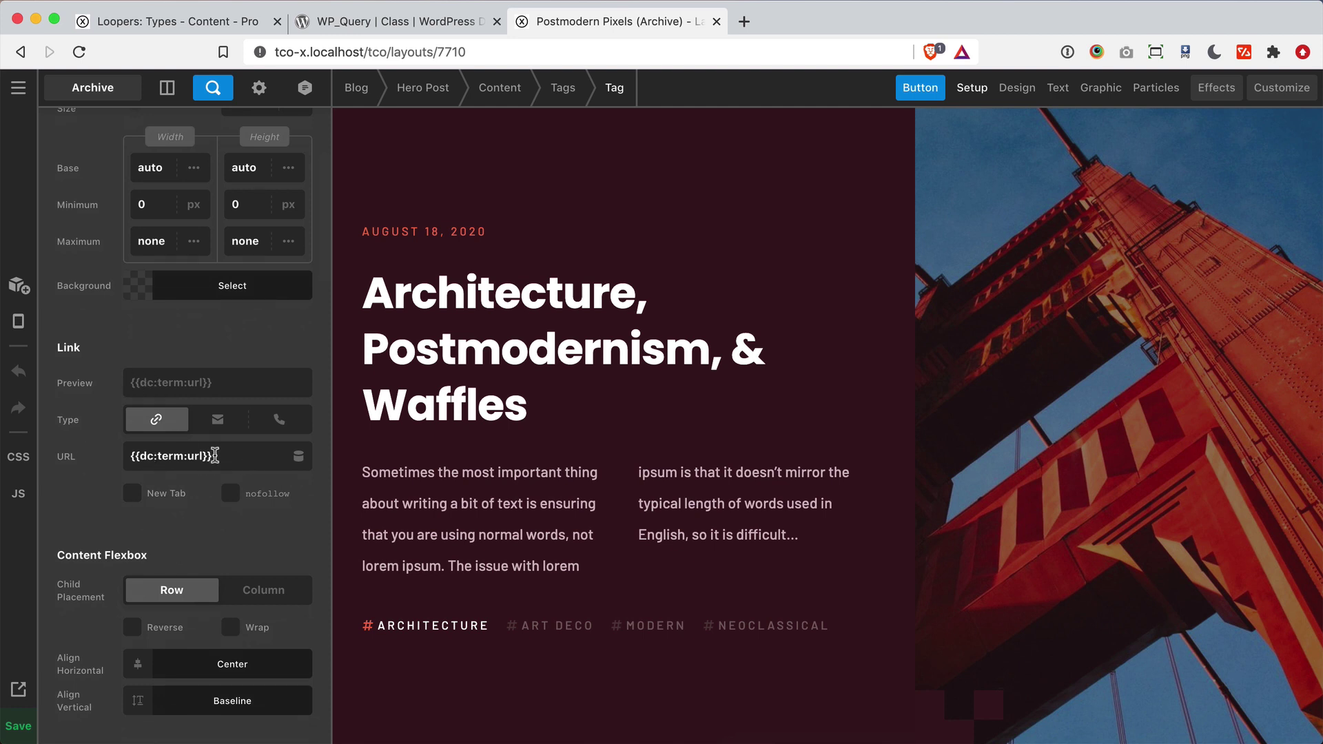
- Reset the #ARCHITECTURE tag's link URL to the dynamic Term URL, {{dc:term:url}}
{"action": "triple_click", "coordinate": [227, 456]}
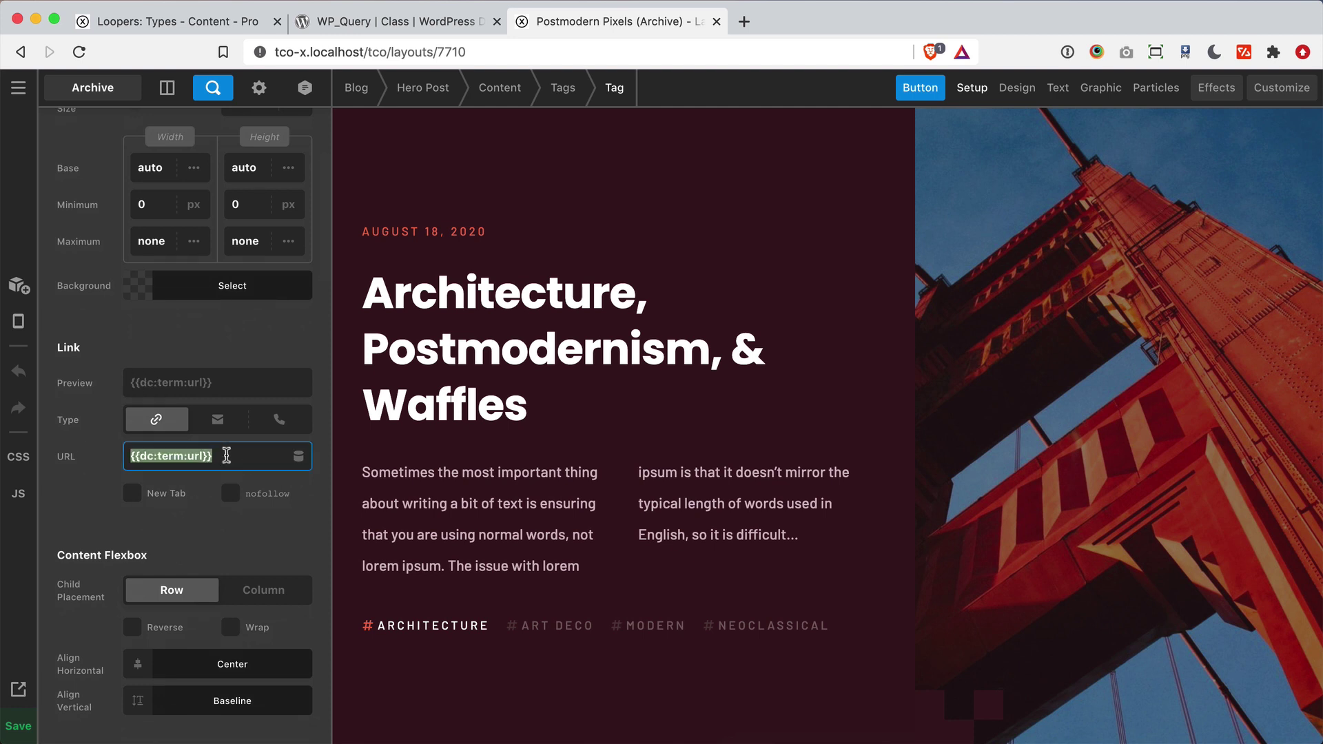
{"action": "key", "text": "BackSpace"}
{"action": "left_click", "coordinate": [298, 456]}
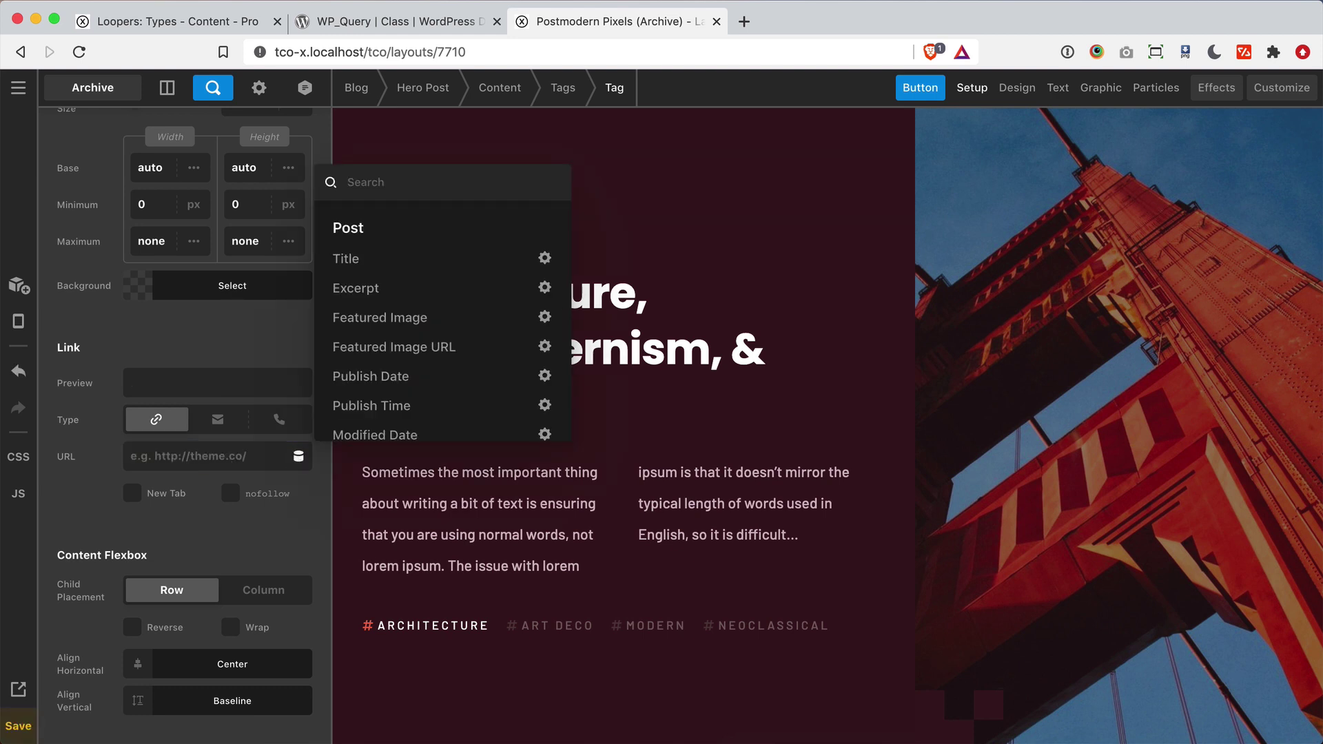
{"action": "type", "text": "url"}
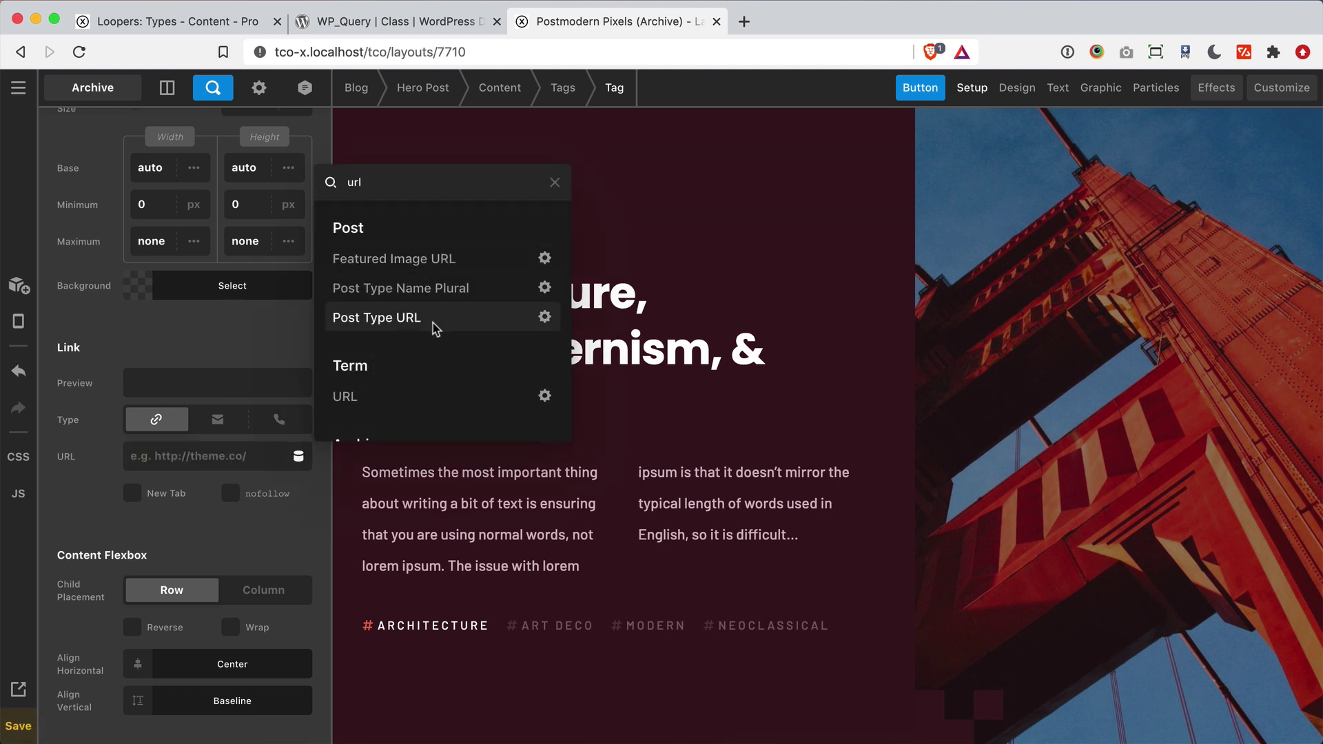
{"action": "scroll", "coordinate": [434, 328], "scroll_direction": "down", "scroll_amount": 2}
{"action": "scroll", "coordinate": [370, 295], "scroll_direction": "up", "scroll_amount": 1}
{"action": "left_click", "coordinate": [393, 310]}
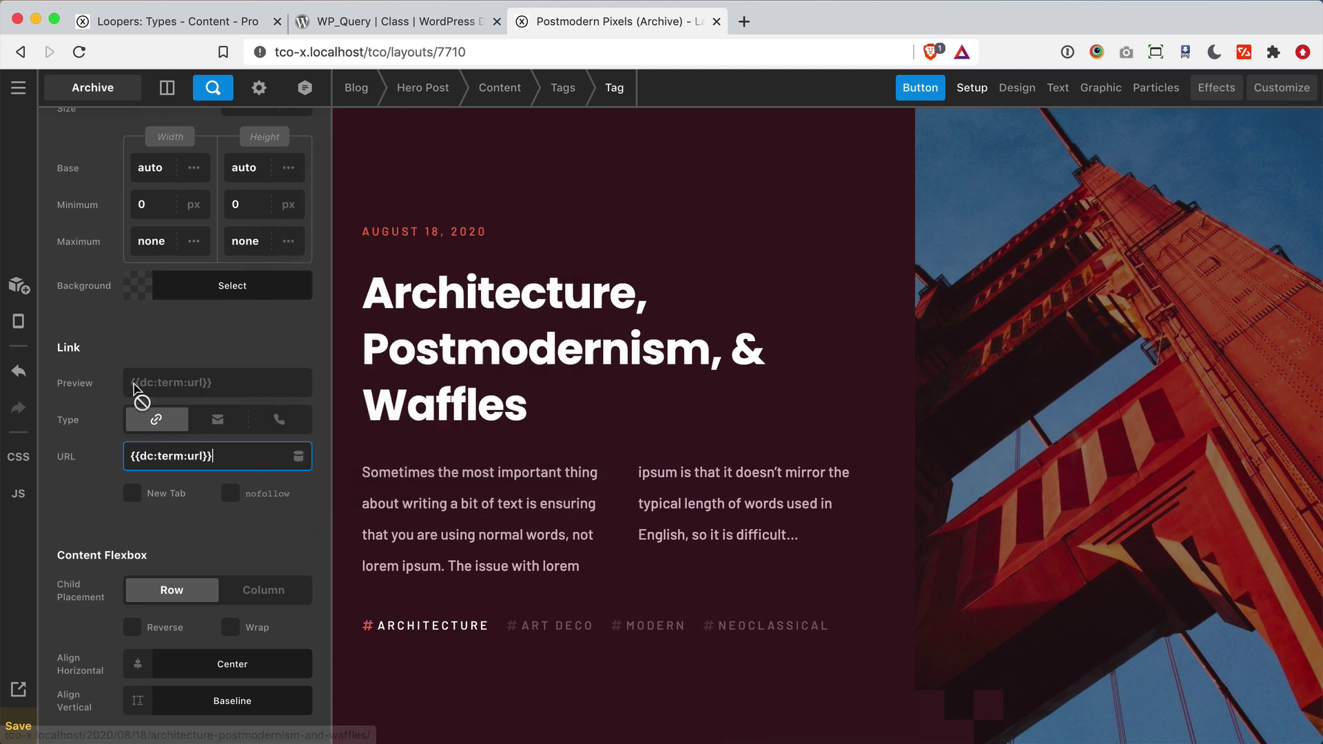
{"action": "left_click", "coordinate": [69, 518]}
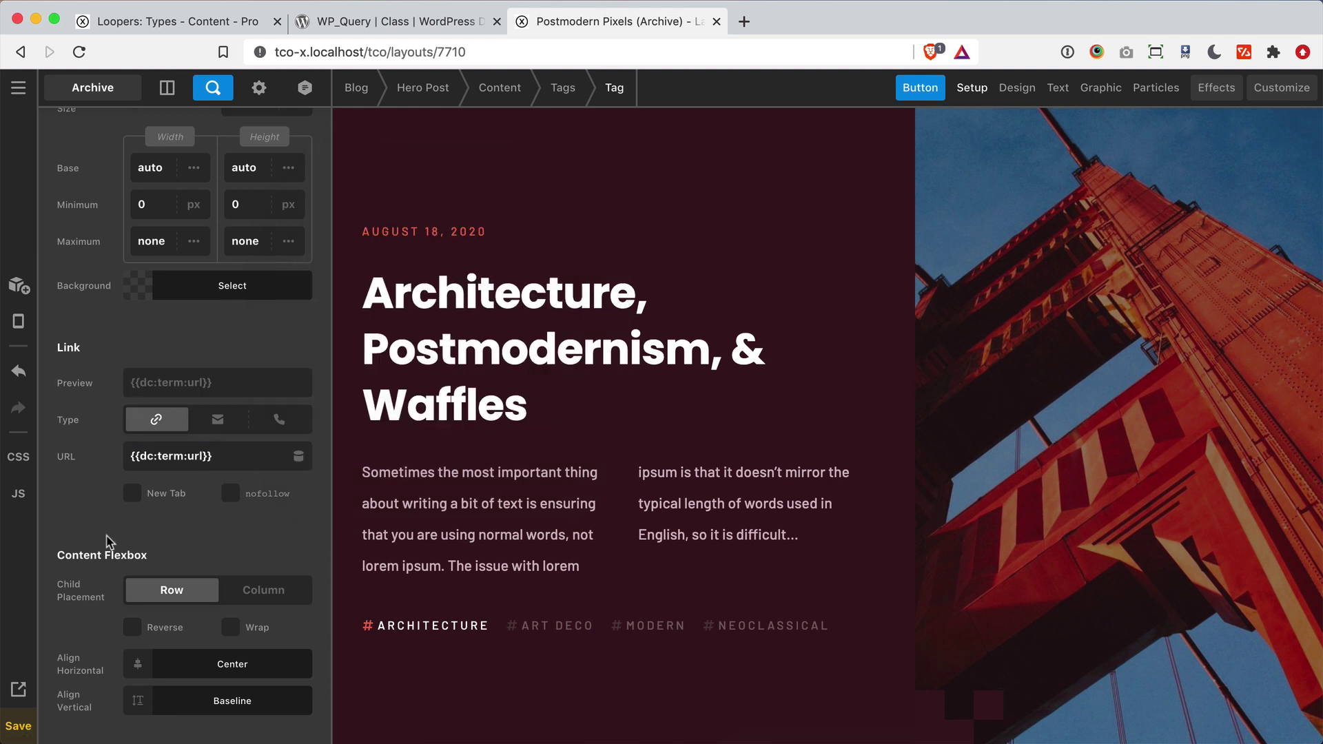
- Check that the tag text uses {{dc:term:title}} and the hero headline uses {{dc:post:title}}
{"action": "scroll", "coordinate": [105, 541], "scroll_direction": "down", "scroll_amount": 5}
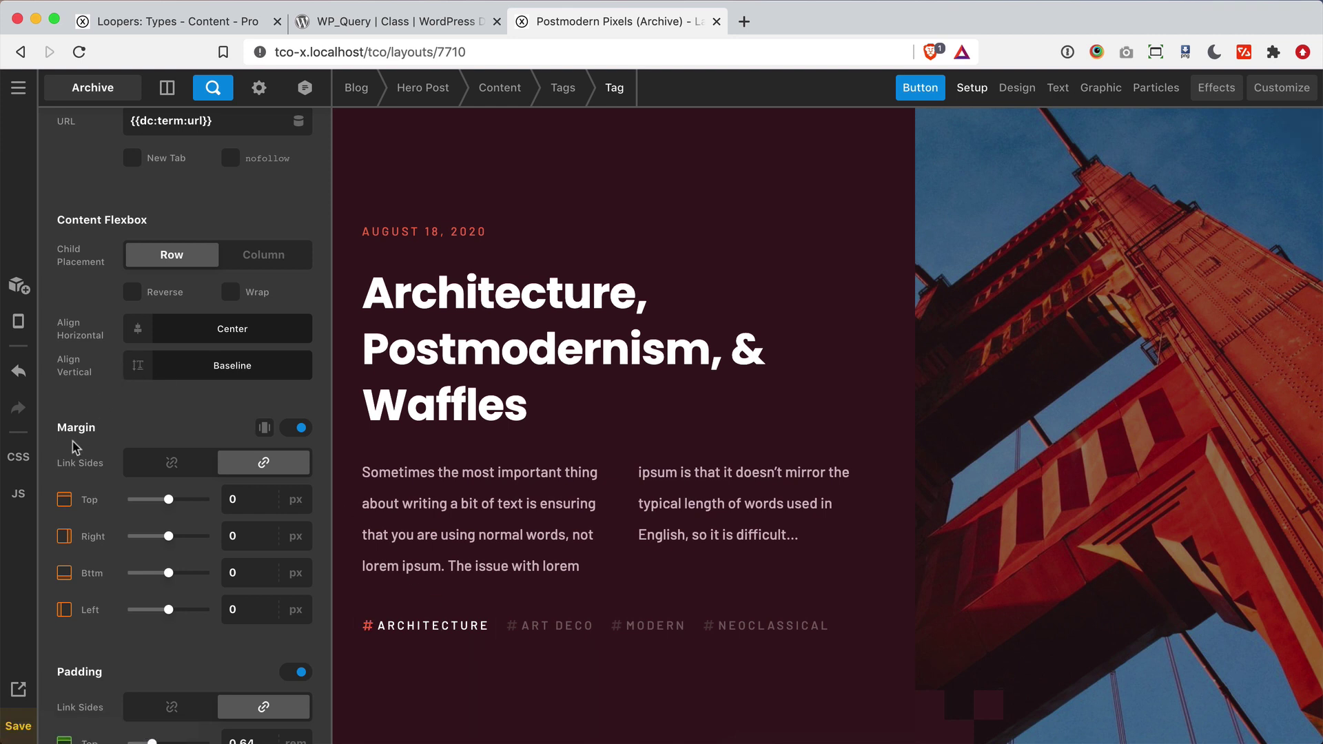
{"action": "scroll", "coordinate": [76, 448], "scroll_direction": "down", "scroll_amount": 6}
{"action": "scroll", "coordinate": [76, 448], "scroll_direction": "down", "scroll_amount": 4}
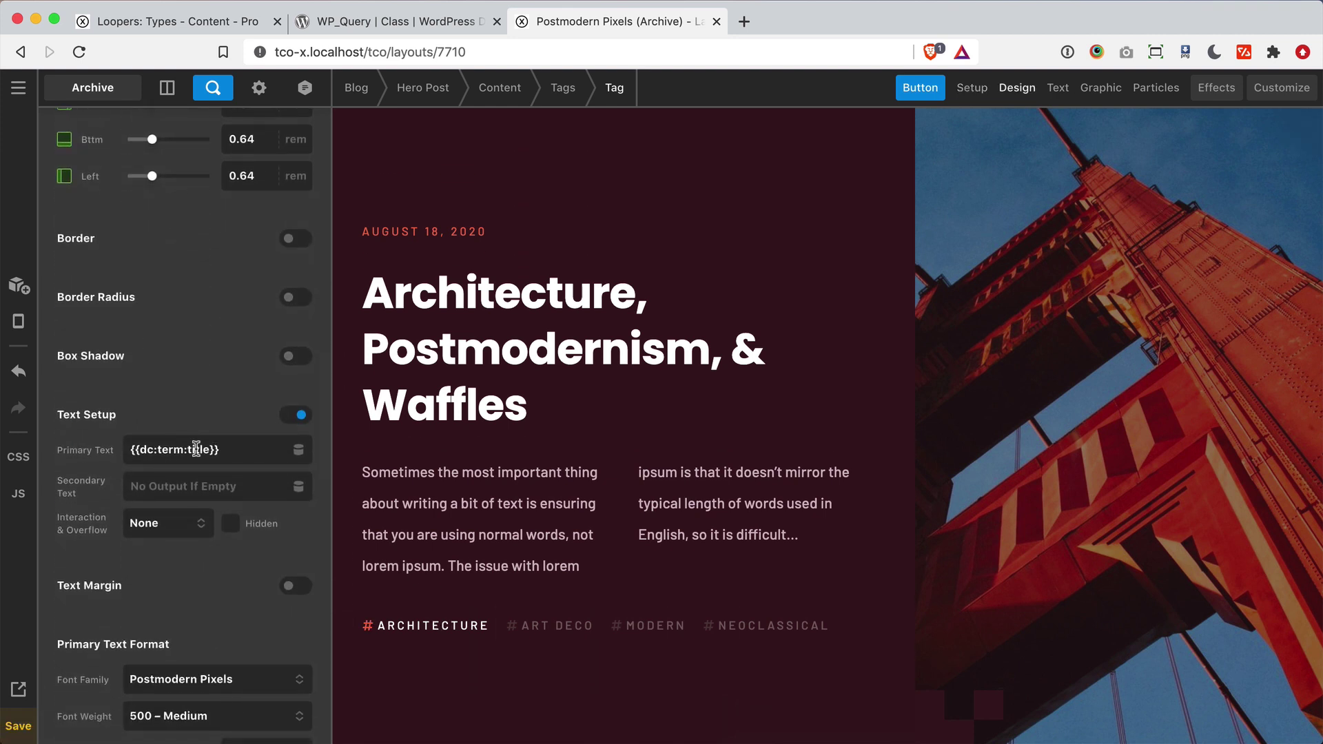
{"action": "left_click", "coordinate": [237, 448]}
{"action": "left_click", "coordinate": [417, 369]}
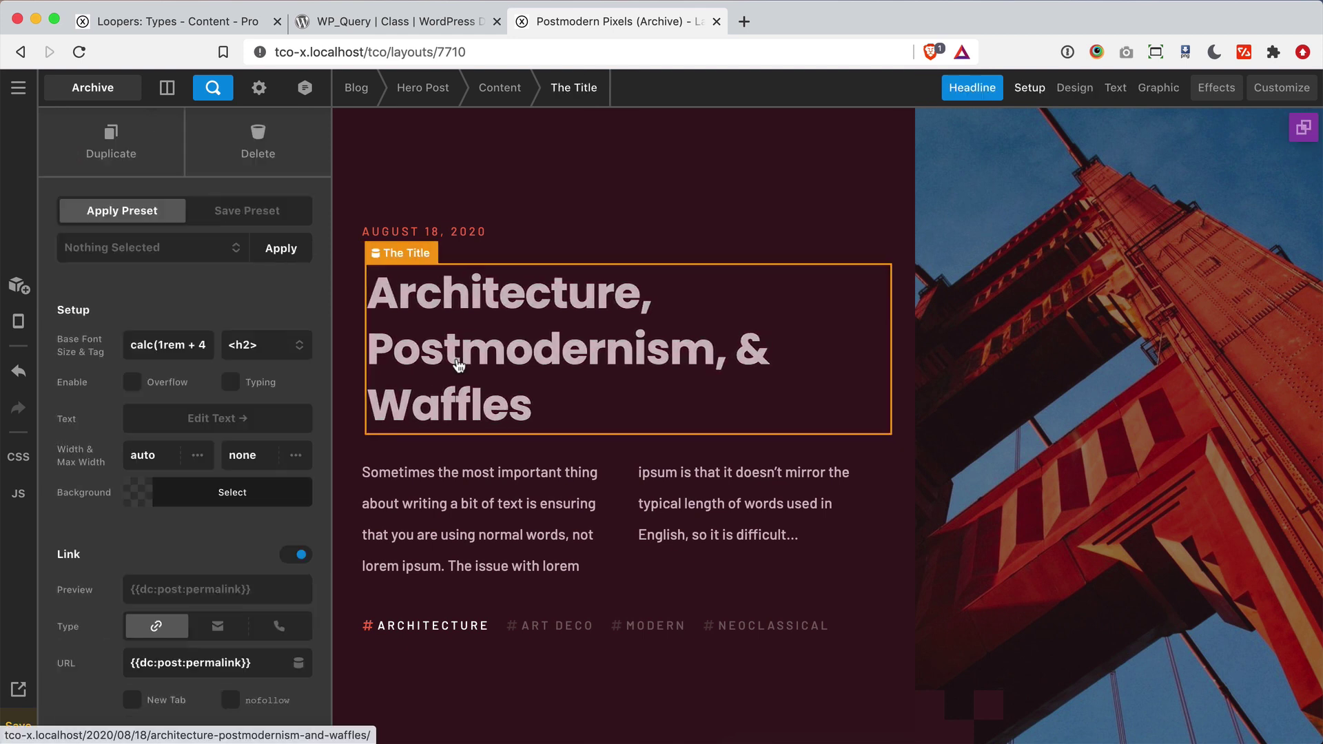
{"action": "left_click", "coordinate": [188, 424]}
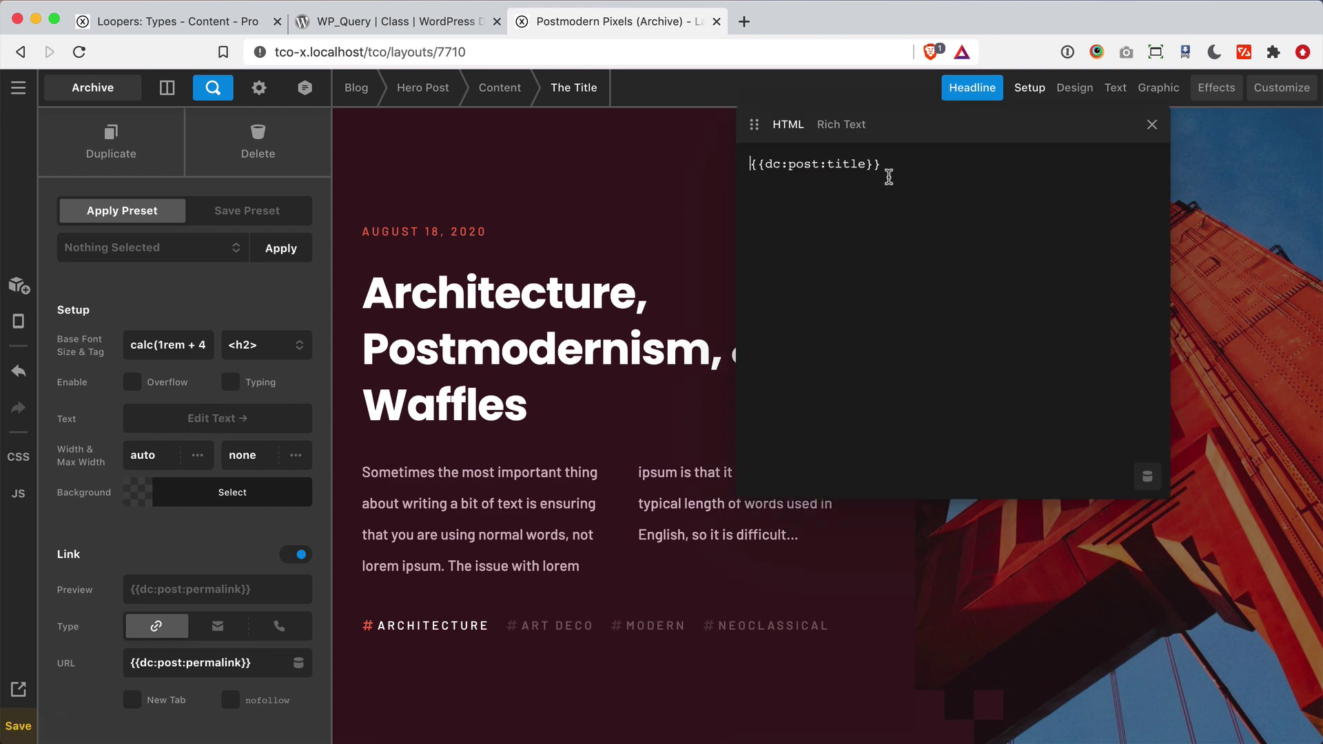
{"action": "left_click", "coordinate": [1152, 125]}
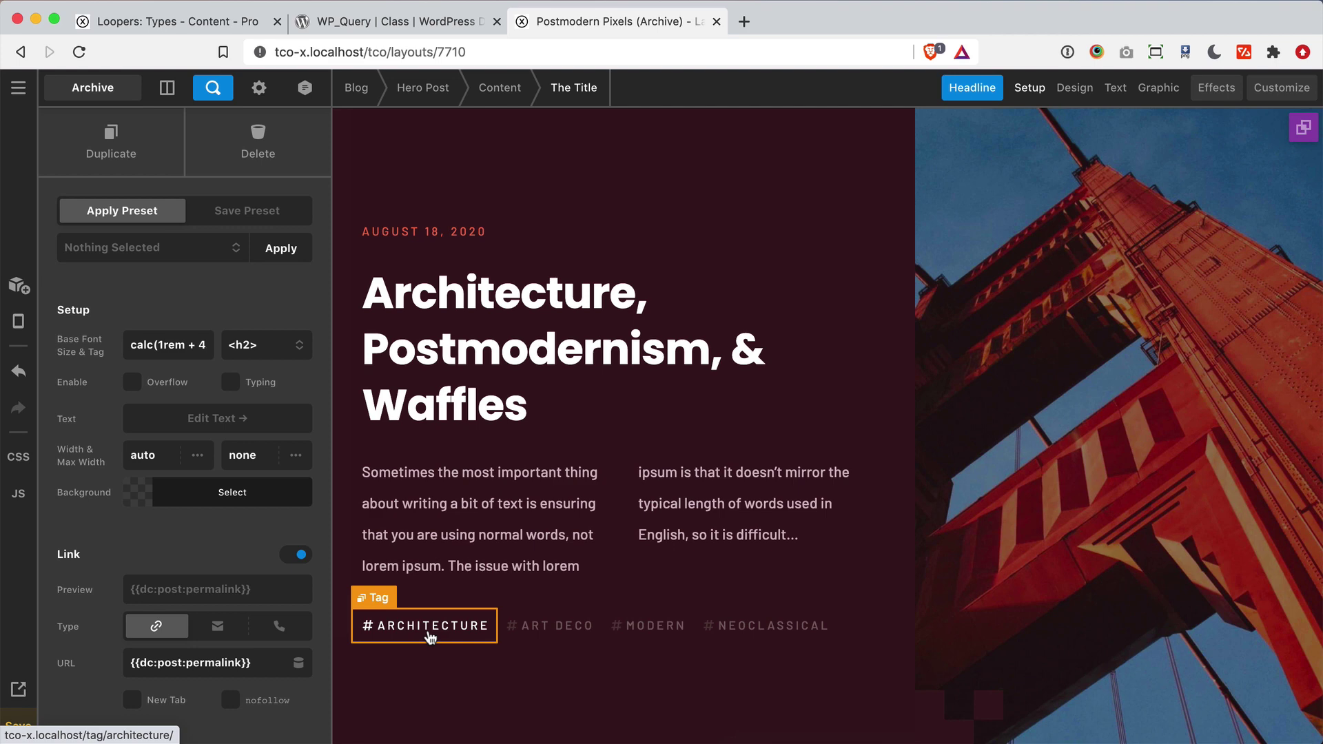
- On the Loopers content page, select the Discography column and show its Looper Provider settings
{"action": "key", "text": "super+1"}
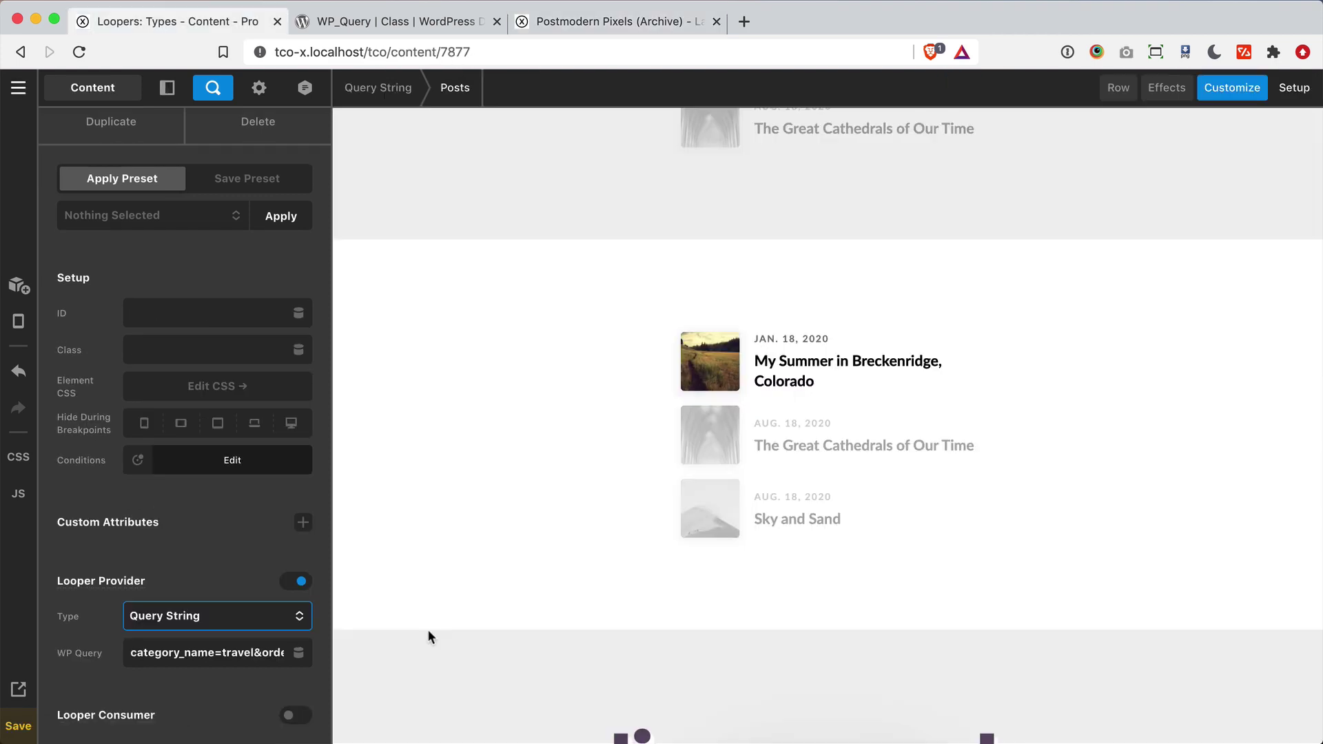
{"action": "scroll", "coordinate": [426, 539], "scroll_direction": "down", "scroll_amount": 5}
{"action": "scroll", "coordinate": [426, 541], "scroll_direction": "down", "scroll_amount": 3}
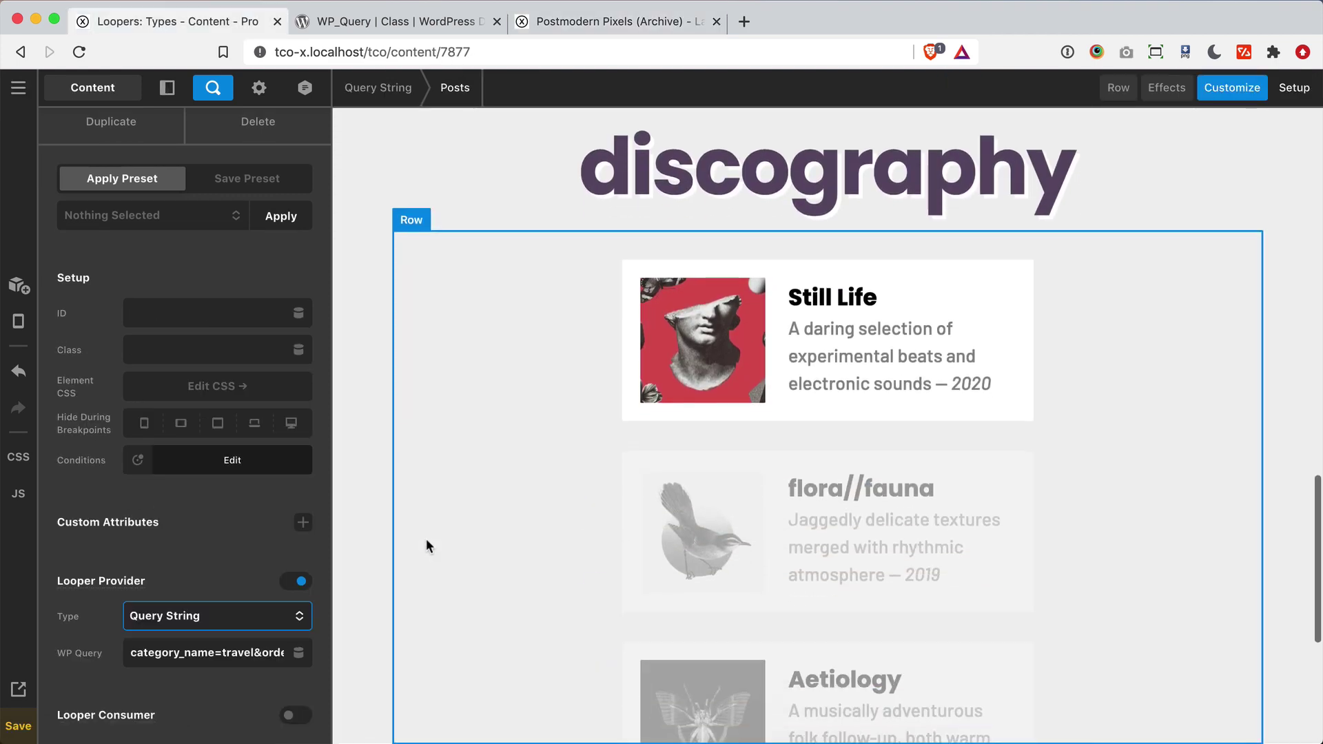
{"action": "scroll", "coordinate": [426, 540], "scroll_direction": "up", "scroll_amount": 1}
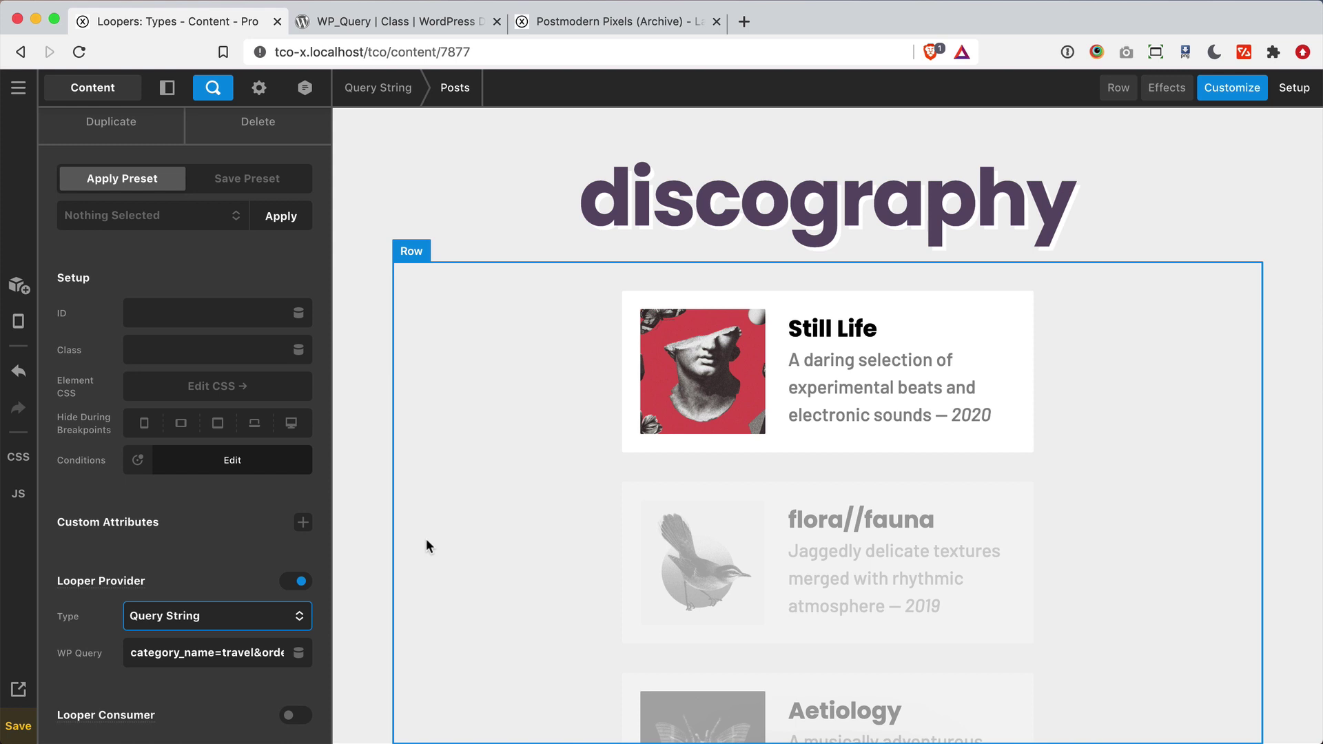
{"action": "left_click", "coordinate": [692, 460]}
{"action": "left_click", "coordinate": [1281, 87]}
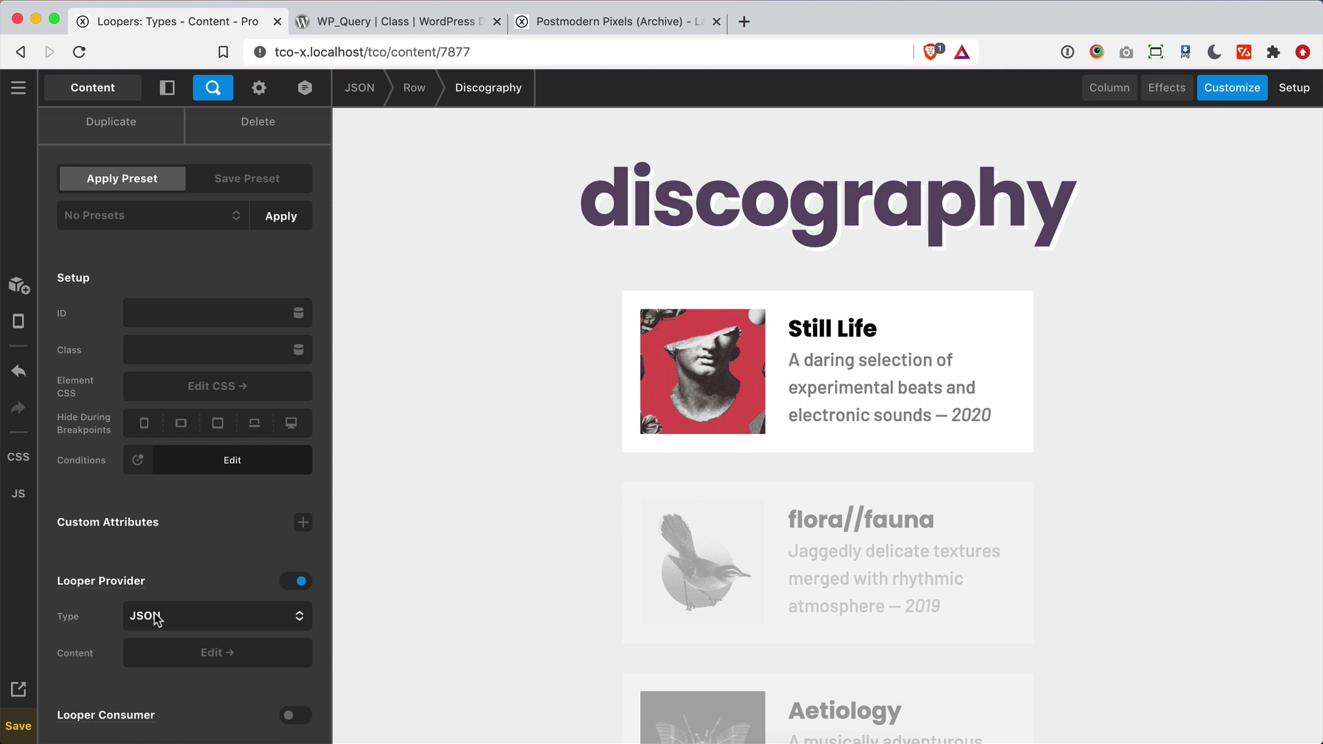
- Open the column's JSON album data and narrow the editor to reveal the discography cards
{"action": "left_click", "coordinate": [186, 658]}
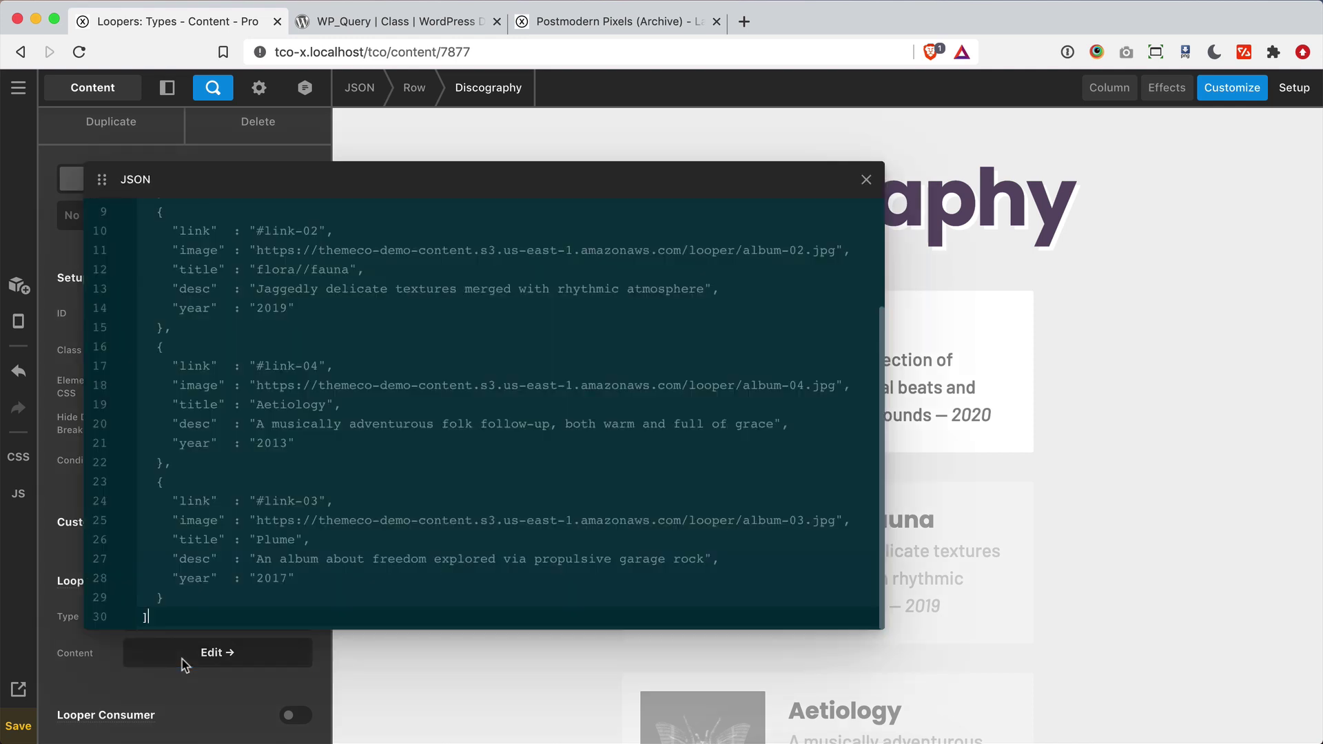
{"action": "scroll", "coordinate": [510, 455], "scroll_direction": "up", "scroll_amount": 3}
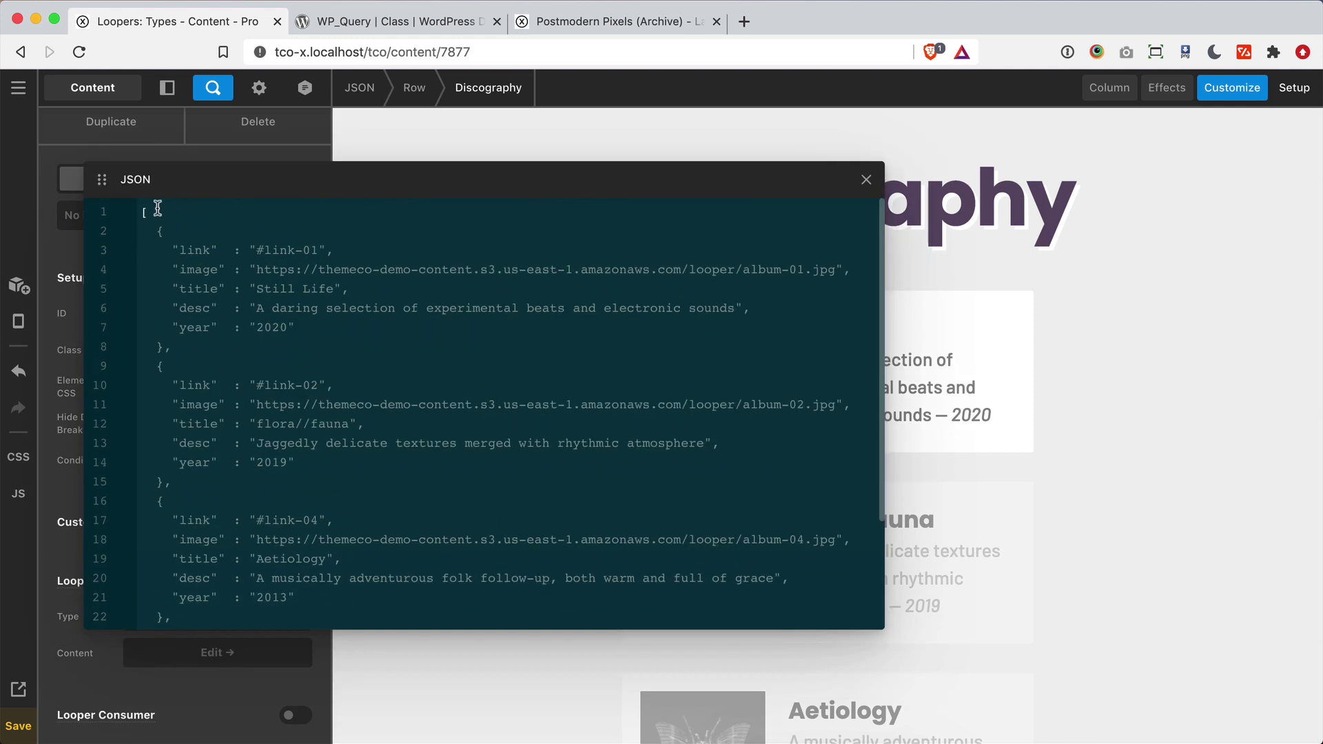
{"action": "left_click", "coordinate": [176, 229]}
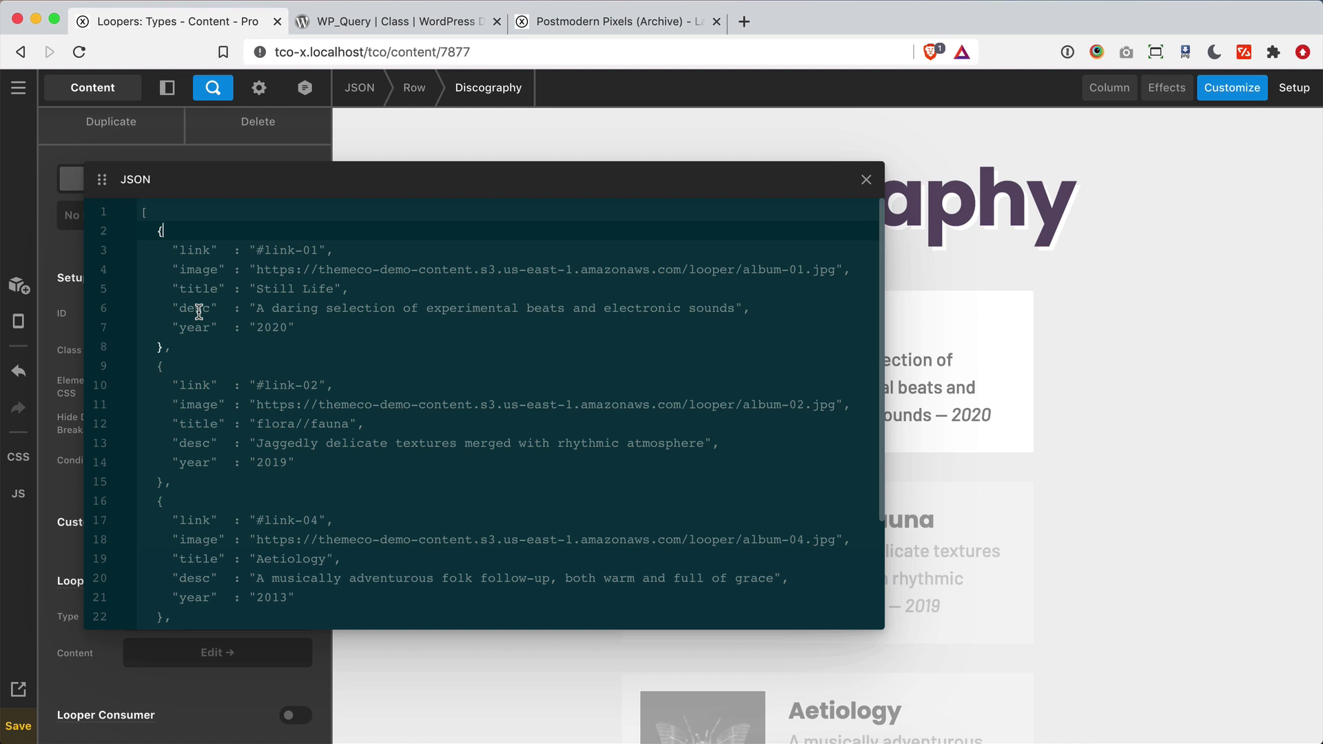
{"action": "scroll", "coordinate": [199, 312], "scroll_direction": "down", "scroll_amount": 3}
{"action": "scroll", "coordinate": [200, 312], "scroll_direction": "up", "scroll_amount": 3}
{"action": "left_click_drag", "start_coordinate": [887, 346], "coordinate": [523, 367]}
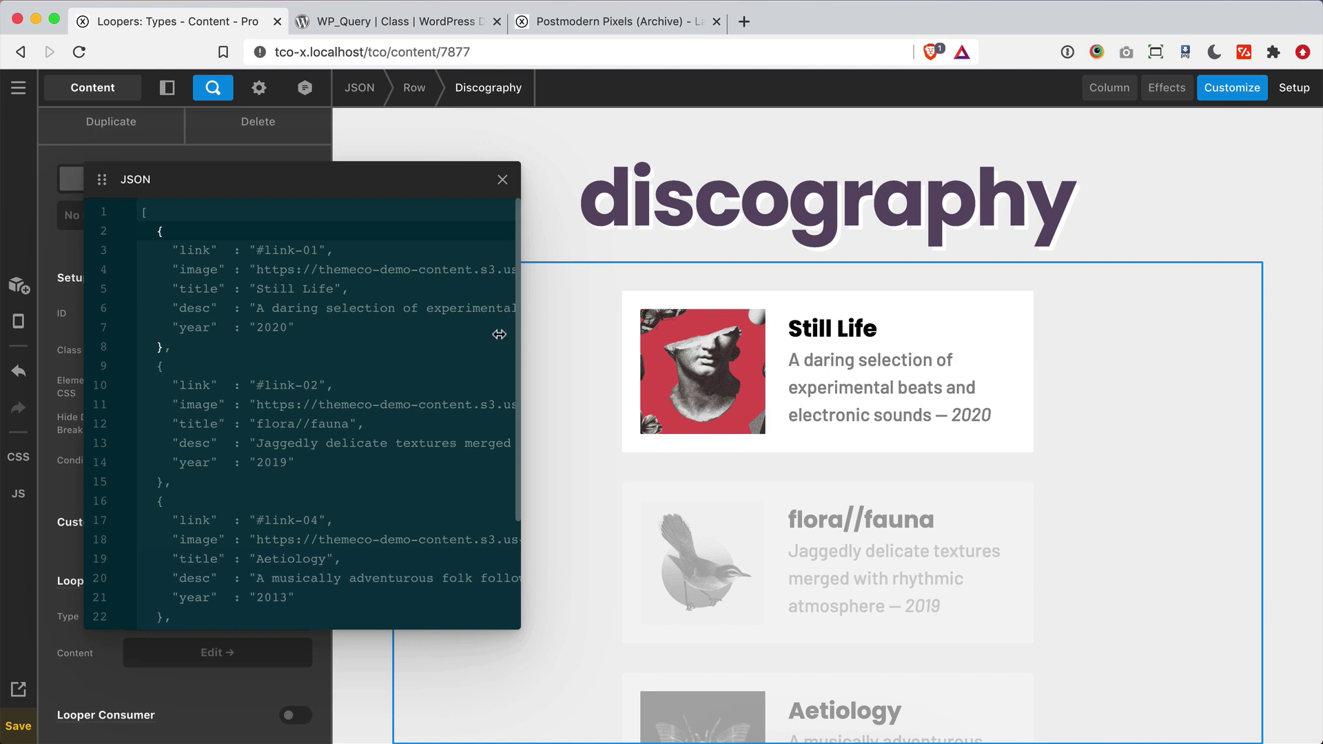
{"action": "scroll", "coordinate": [253, 378], "scroll_direction": "down", "scroll_amount": 5}
{"action": "scroll", "coordinate": [253, 379], "scroll_direction": "up", "scroll_amount": 5}
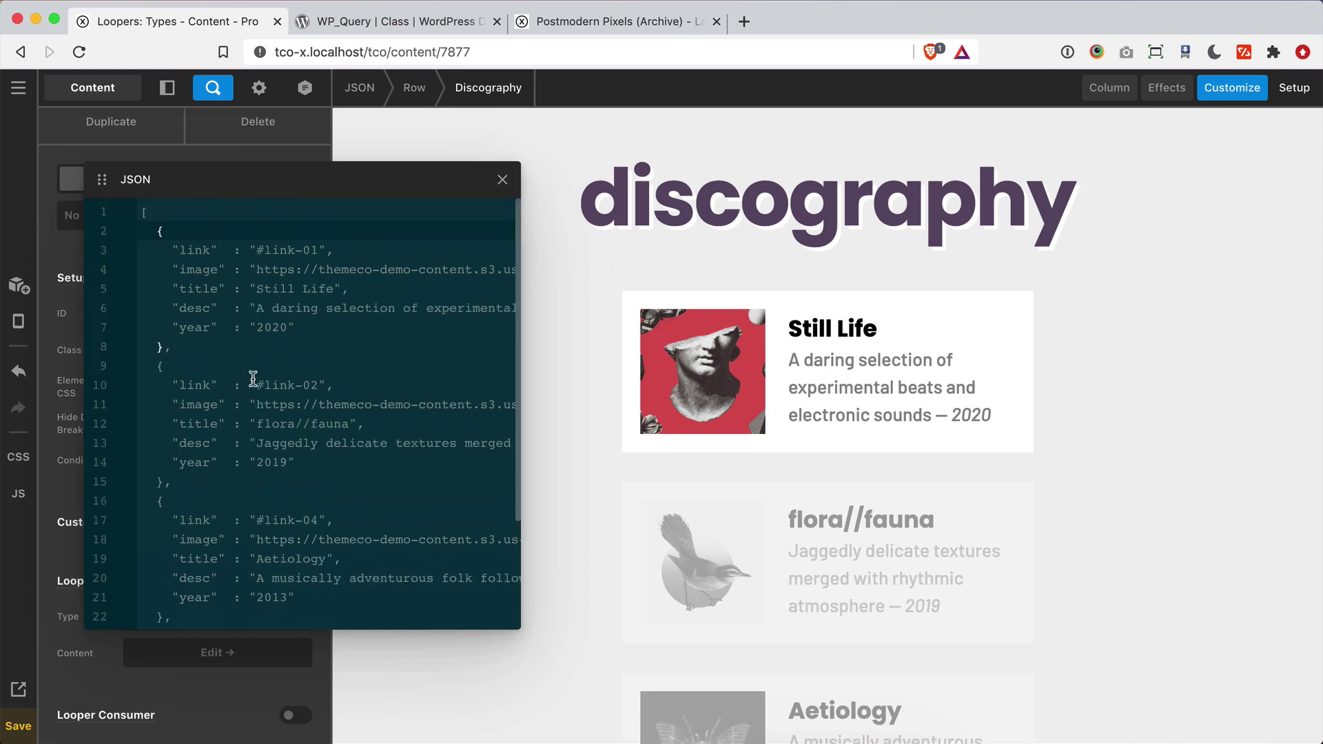
{"action": "left_click", "coordinate": [201, 350]}
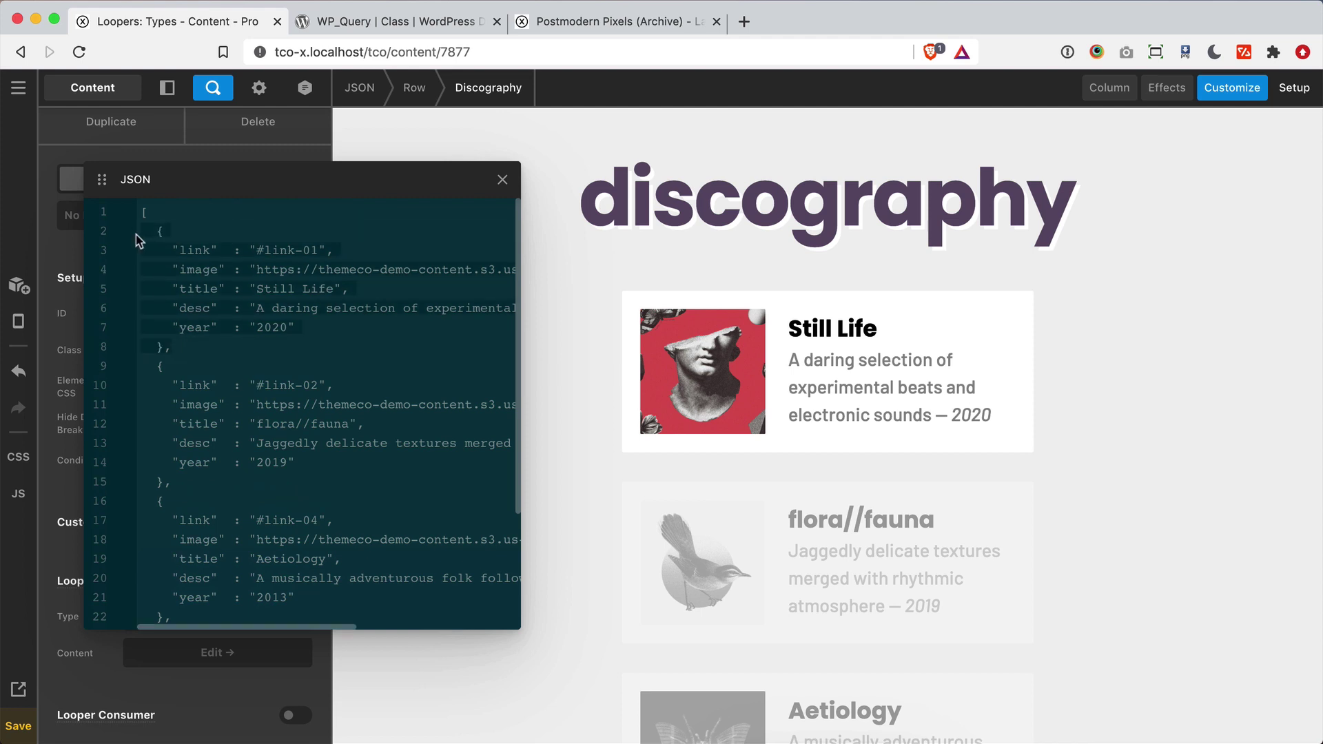
{"action": "left_click_drag", "start_coordinate": [142, 231], "coordinate": [178, 346]}
{"action": "left_click", "coordinate": [183, 348]}
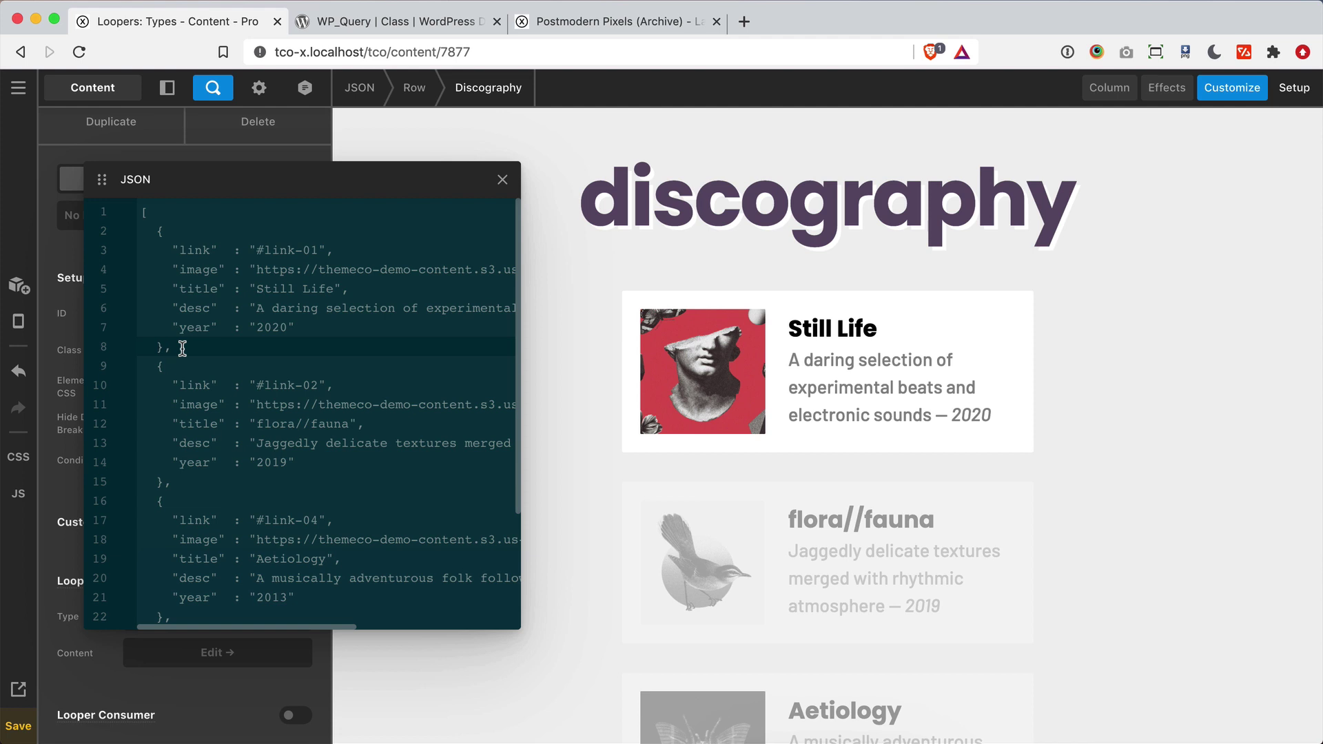
{"action": "scroll", "coordinate": [183, 348], "scroll_direction": "right", "scroll_amount": 5}
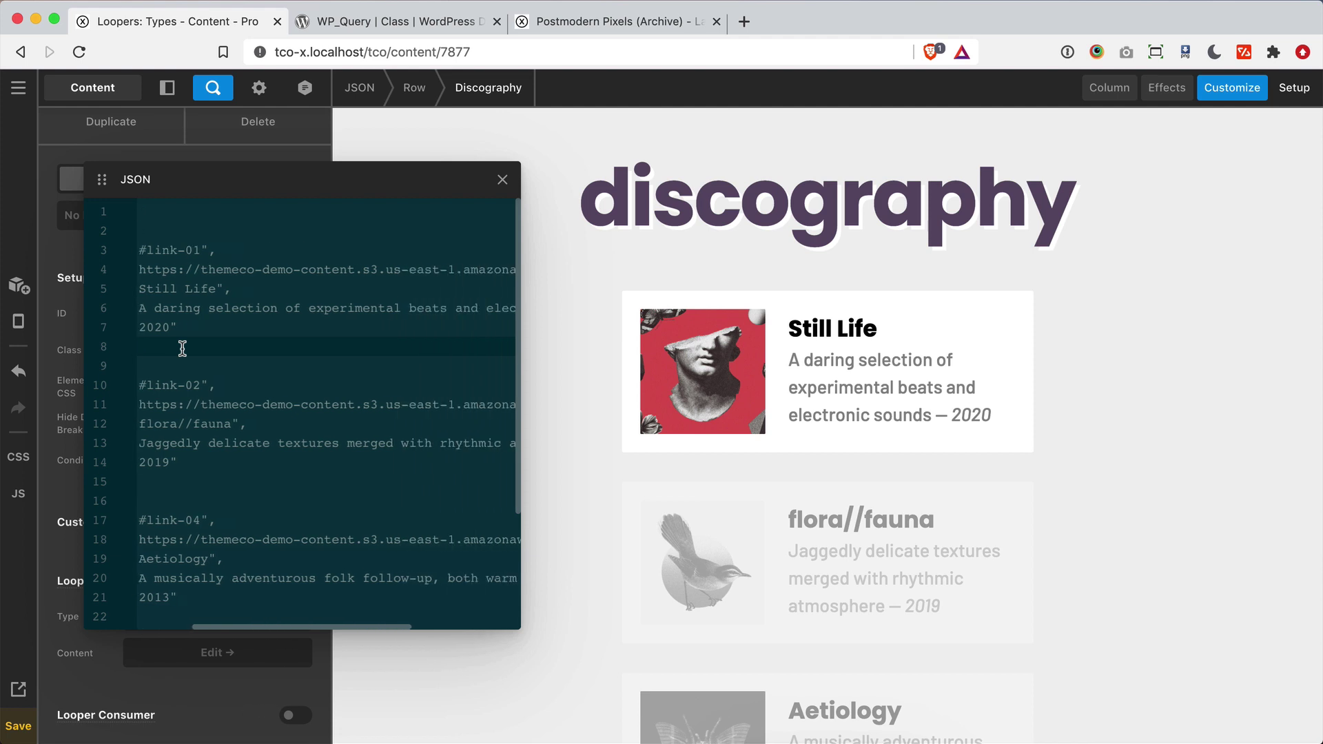
{"action": "scroll", "coordinate": [183, 348], "scroll_direction": "right", "scroll_amount": 2}
{"action": "scroll", "coordinate": [183, 348], "scroll_direction": "left", "scroll_amount": 7}
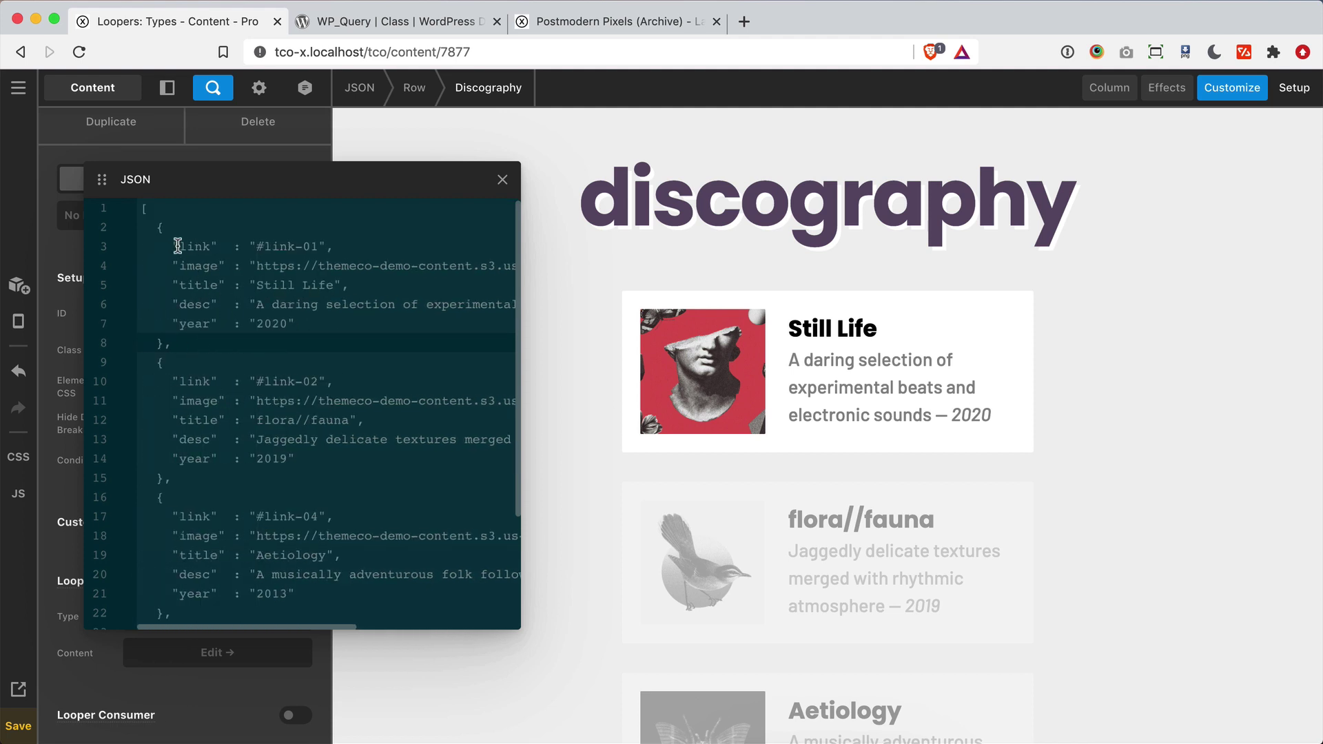
{"action": "scroll", "coordinate": [213, 310], "scroll_direction": "right", "scroll_amount": 3}
{"action": "left_click", "coordinate": [202, 327]}
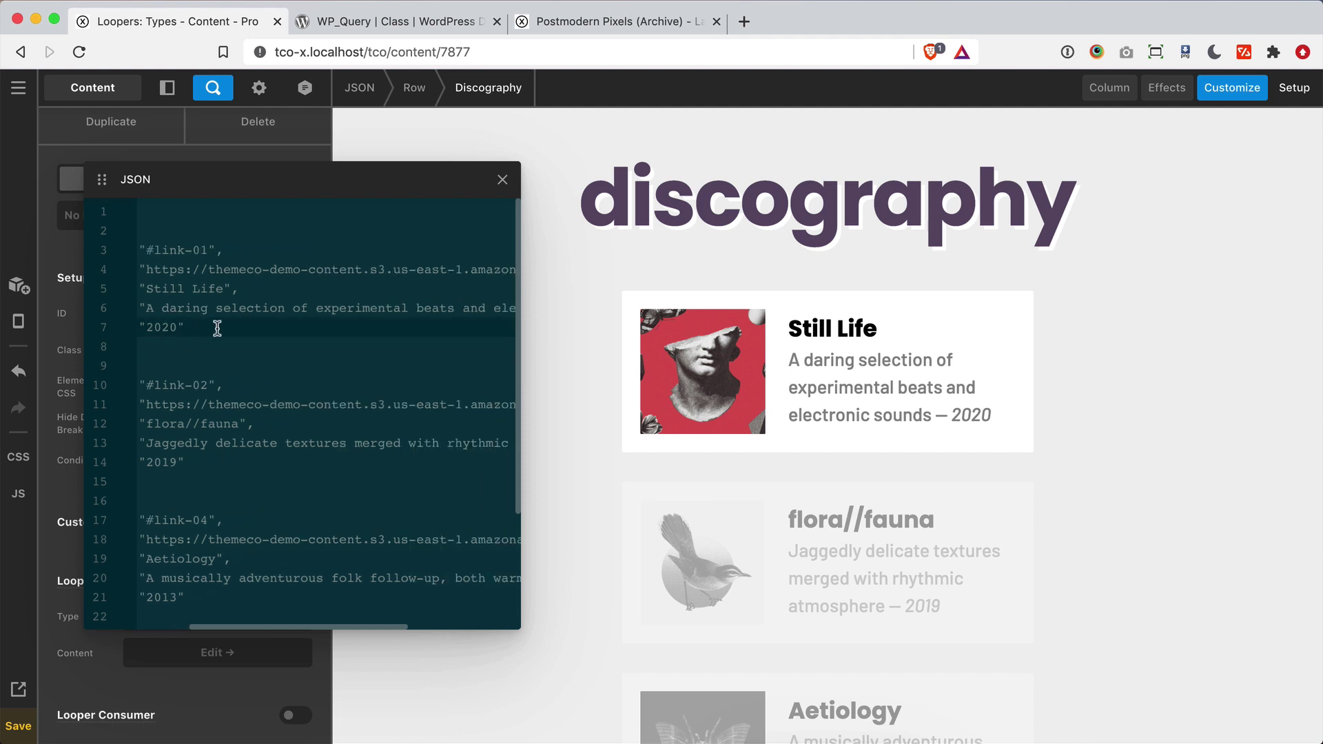
{"action": "scroll", "coordinate": [217, 327], "scroll_direction": "right", "scroll_amount": 3}
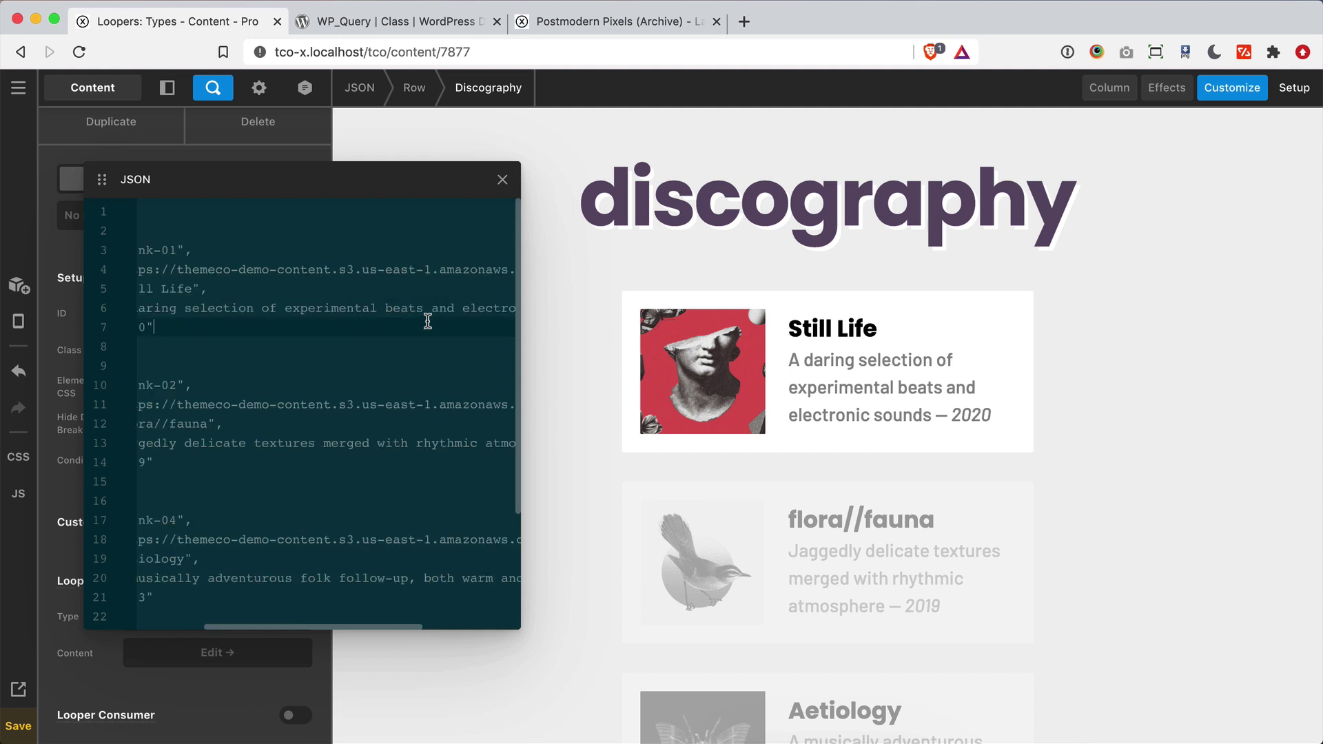
{"action": "scroll", "coordinate": [427, 317], "scroll_direction": "left", "scroll_amount": 5}
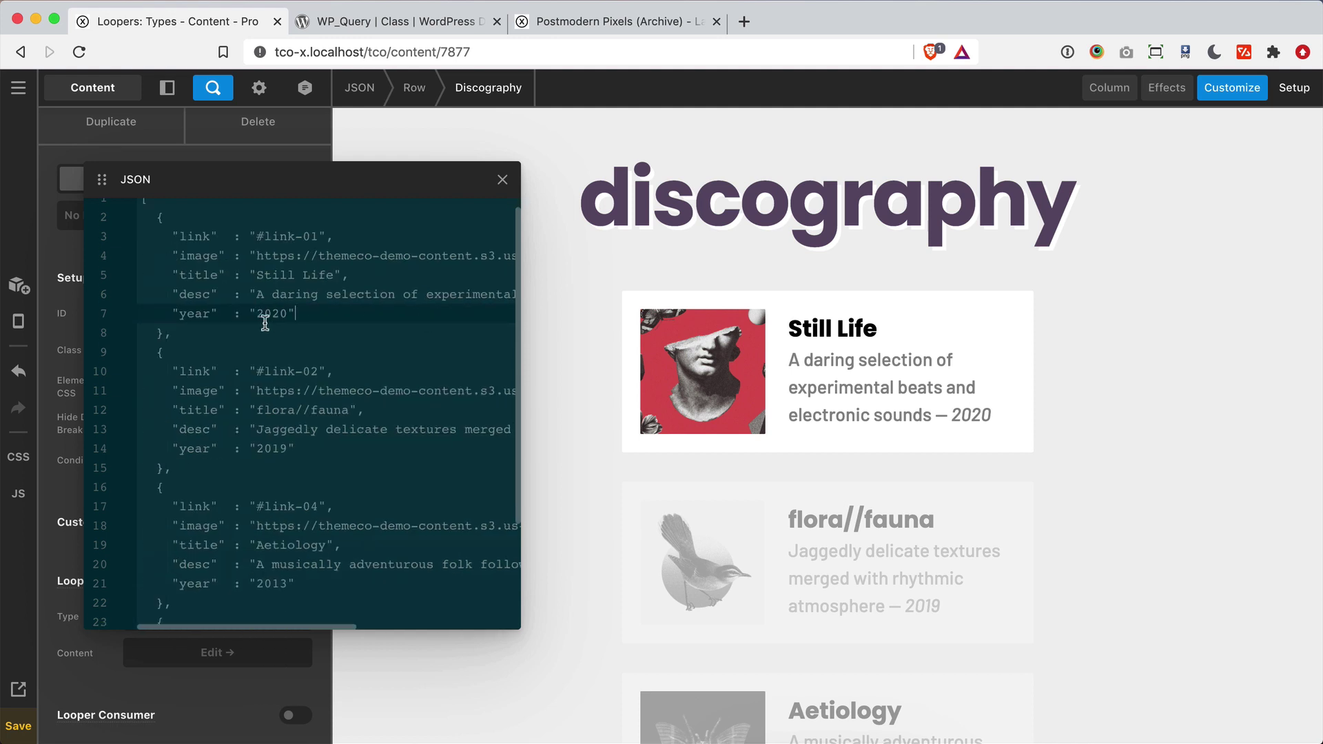
{"action": "scroll", "coordinate": [264, 322], "scroll_direction": "down", "scroll_amount": 4}
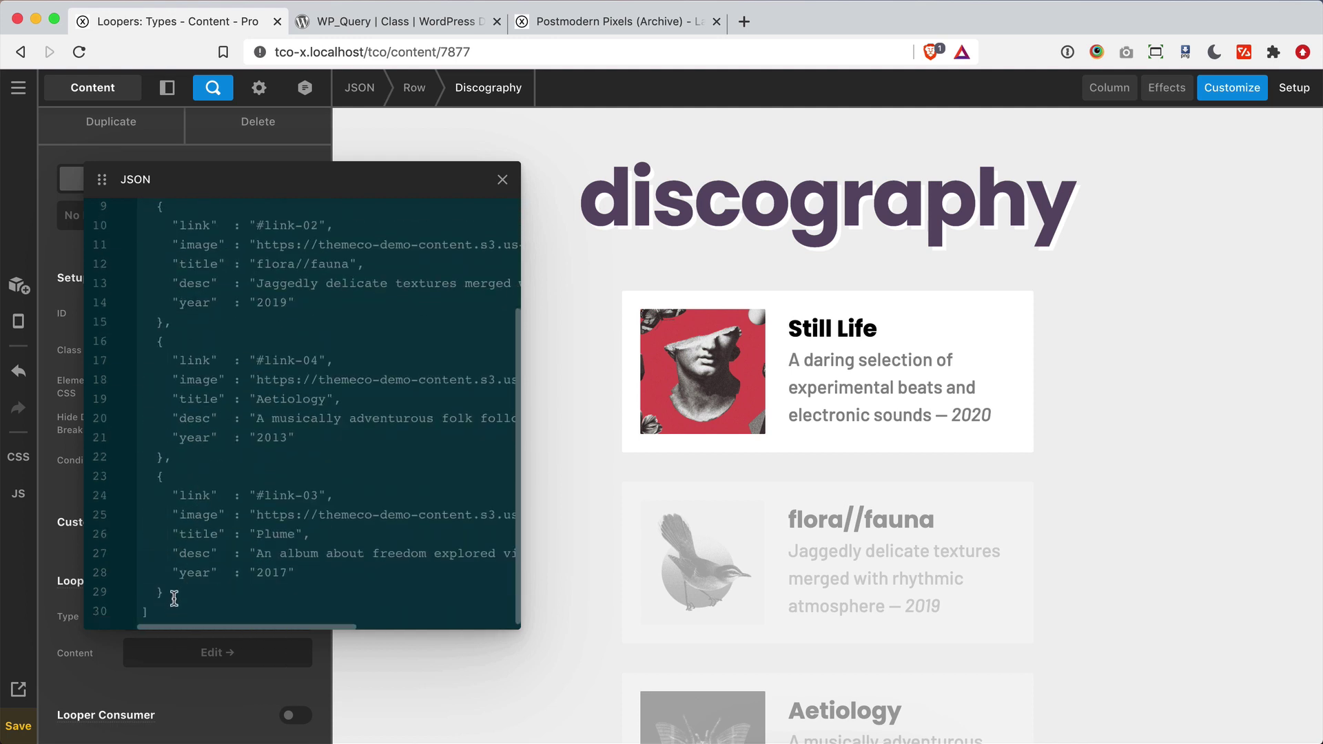
{"action": "left_click", "coordinate": [197, 593]}
{"action": "scroll", "coordinate": [309, 423], "scroll_direction": "up", "scroll_amount": 4}
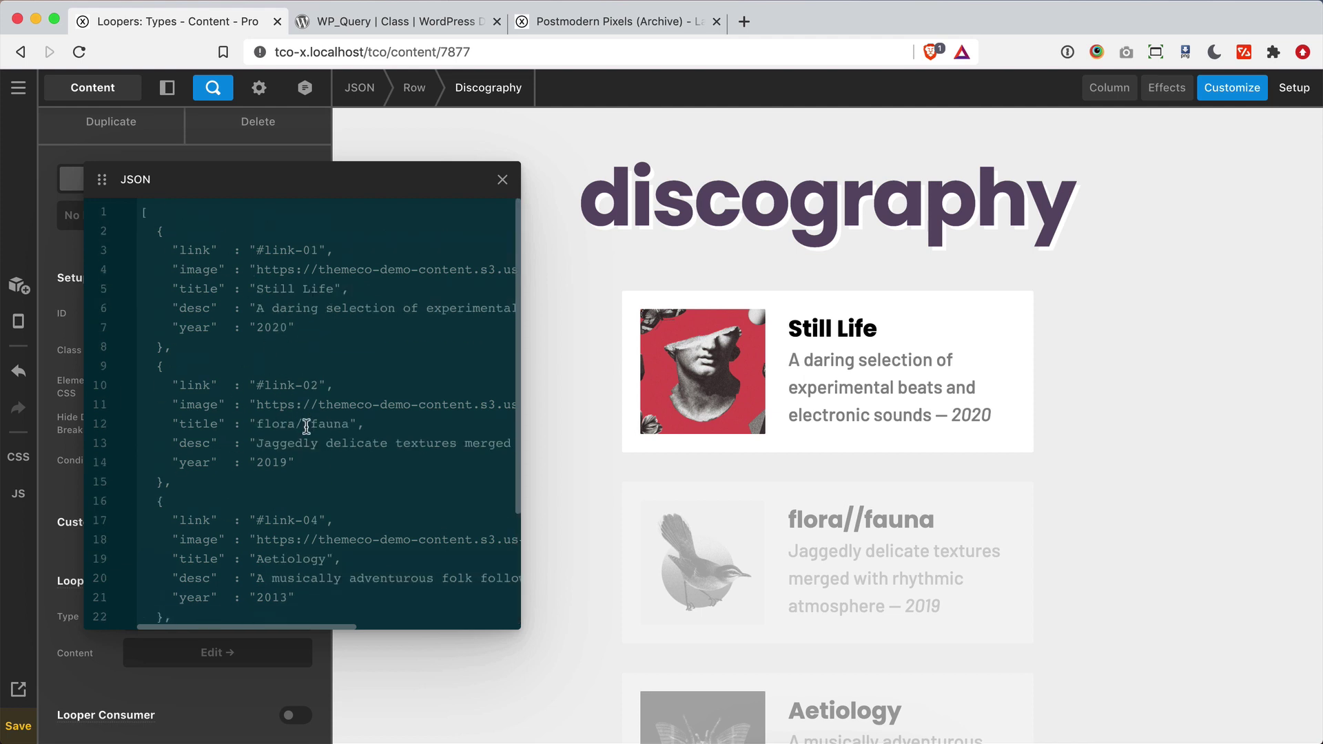
{"action": "scroll", "coordinate": [307, 427], "scroll_direction": "down", "scroll_amount": 2}
{"action": "scroll", "coordinate": [307, 427], "scroll_direction": "down", "scroll_amount": 3}
{"action": "left_click", "coordinate": [192, 362]}
{"action": "left_click", "coordinate": [193, 418]}
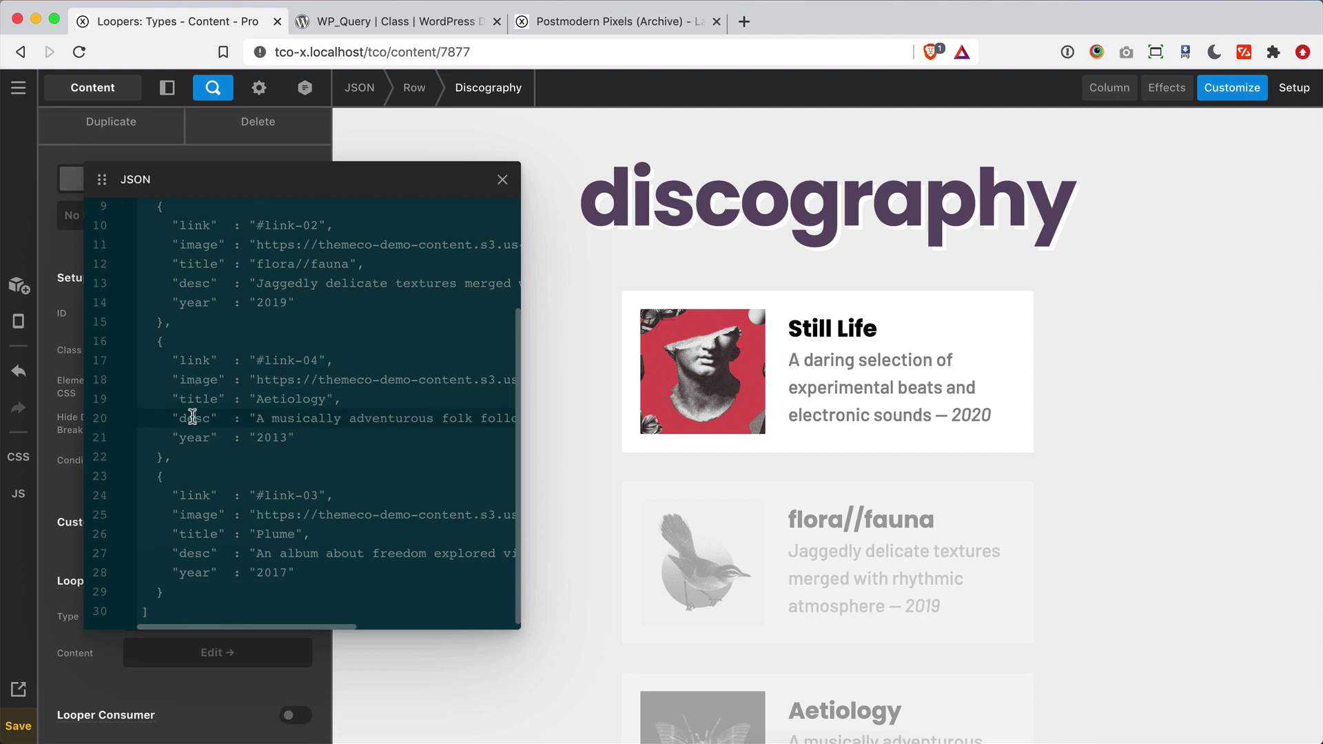
{"action": "left_click", "coordinate": [189, 362]}
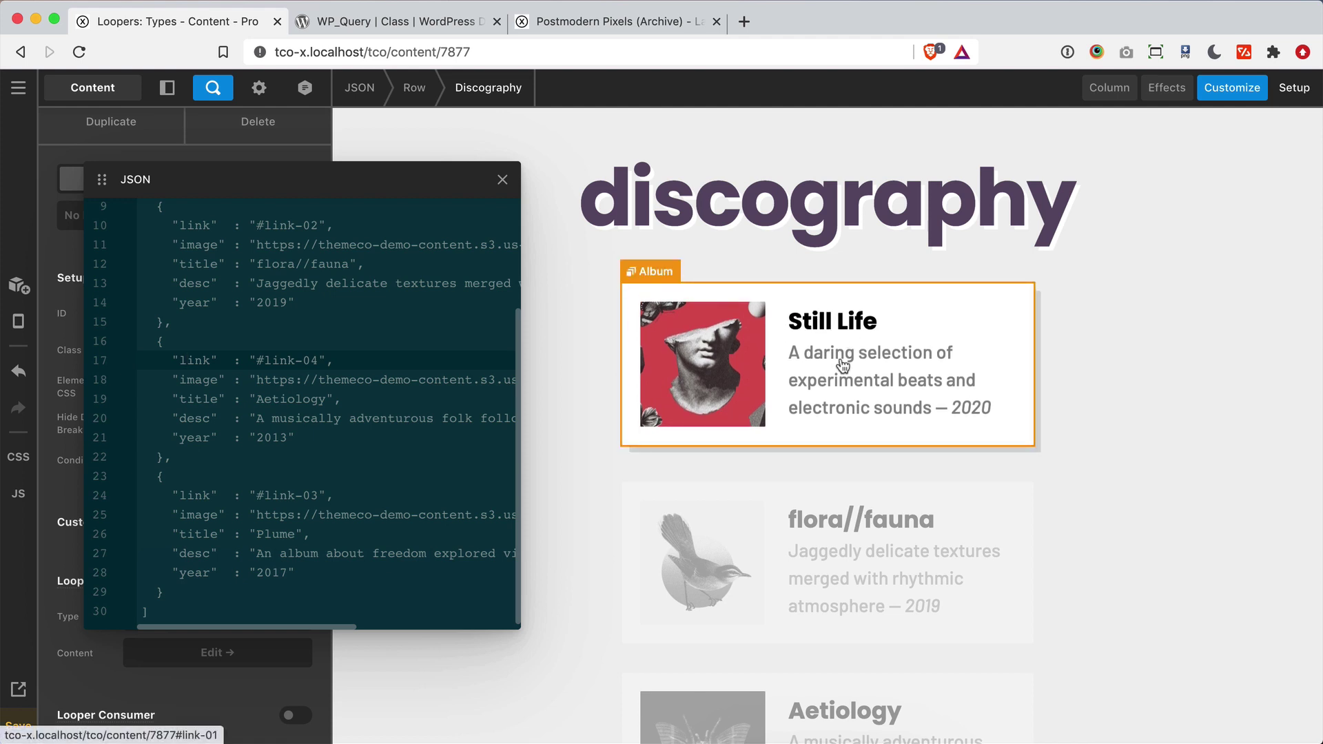
{"action": "scroll", "coordinate": [289, 398], "scroll_direction": "up", "scroll_amount": 3}
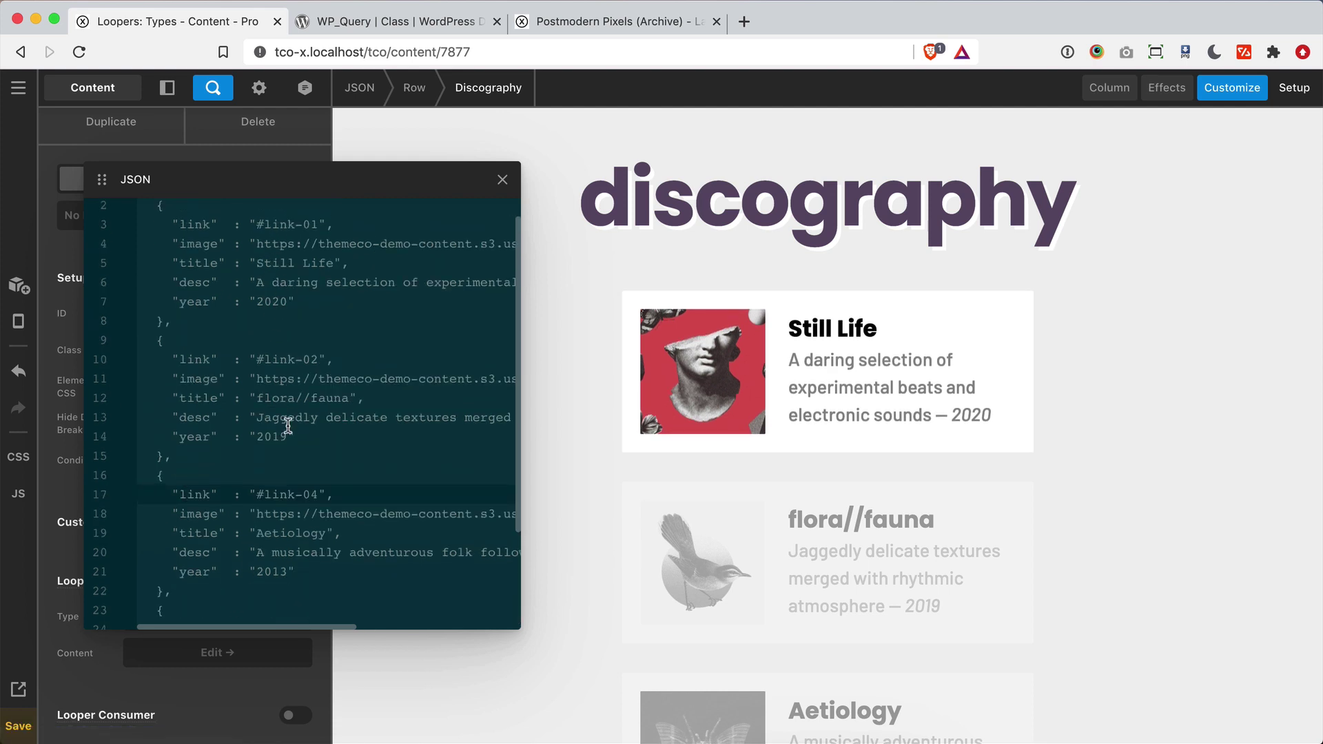
{"action": "scroll", "coordinate": [288, 426], "scroll_direction": "up", "scroll_amount": 1}
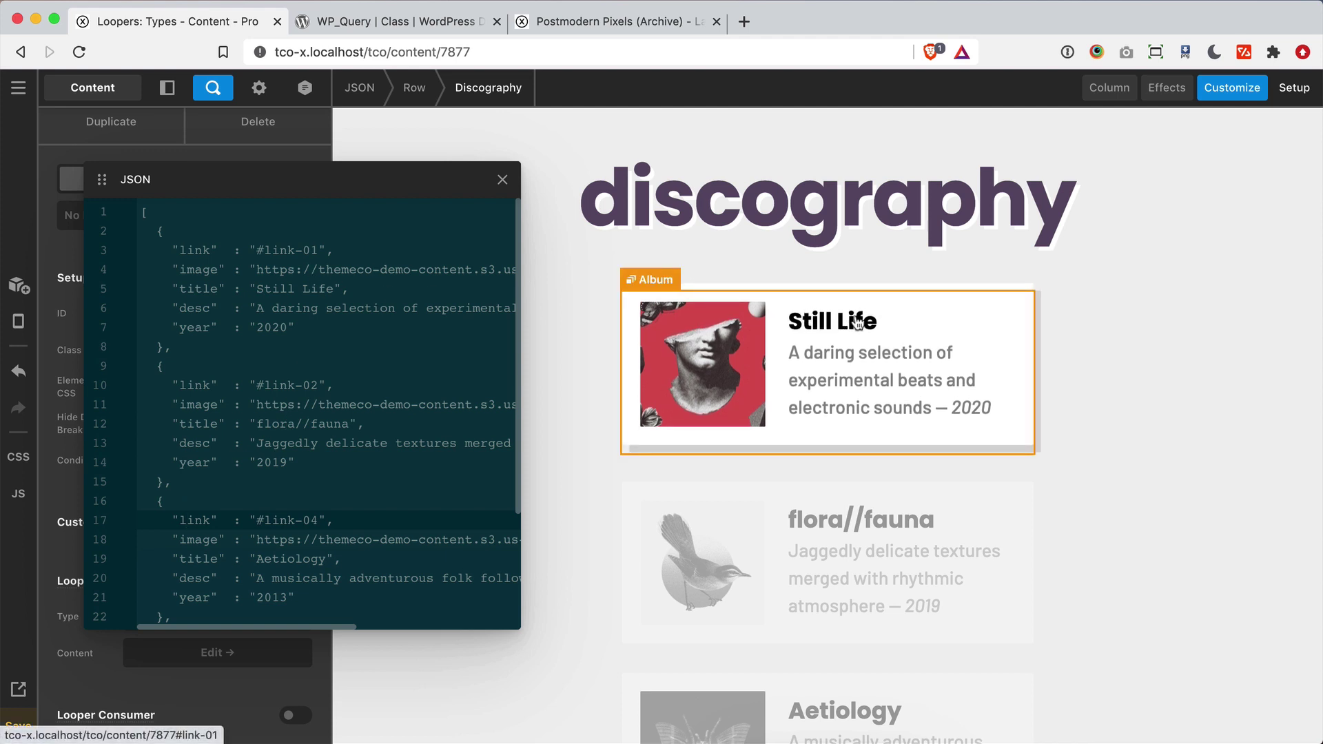
{"action": "left_click", "coordinate": [336, 289]}
{"action": "key", "text": "BackSpace"}
{"action": "key", "text": "BackSpace"}
{"action": "key", "text": "BackSpace"}
{"action": "key", "text": "BackSpace"}
{"action": "key", "text": "BackSpace"}
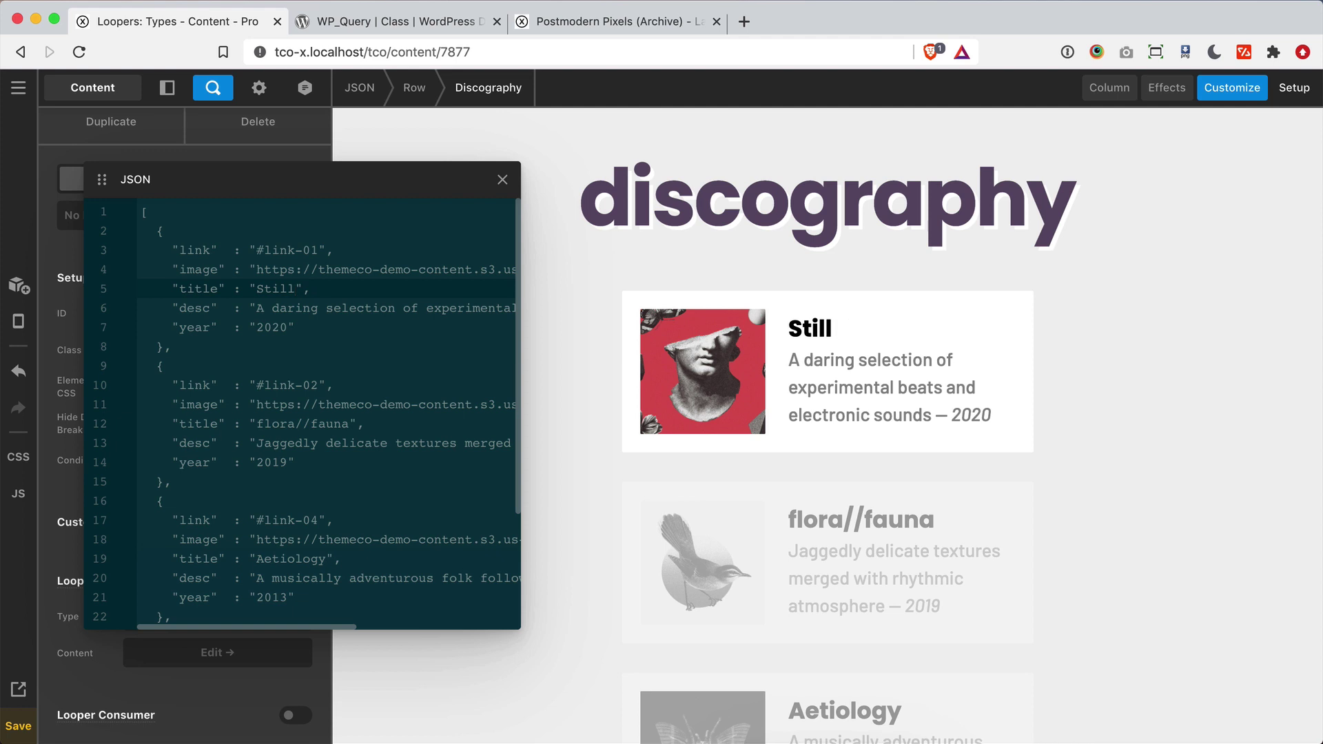
{"action": "type", "text": "Life"}
{"action": "left_click", "coordinate": [187, 270]}
{"action": "left_click", "coordinate": [188, 305]}
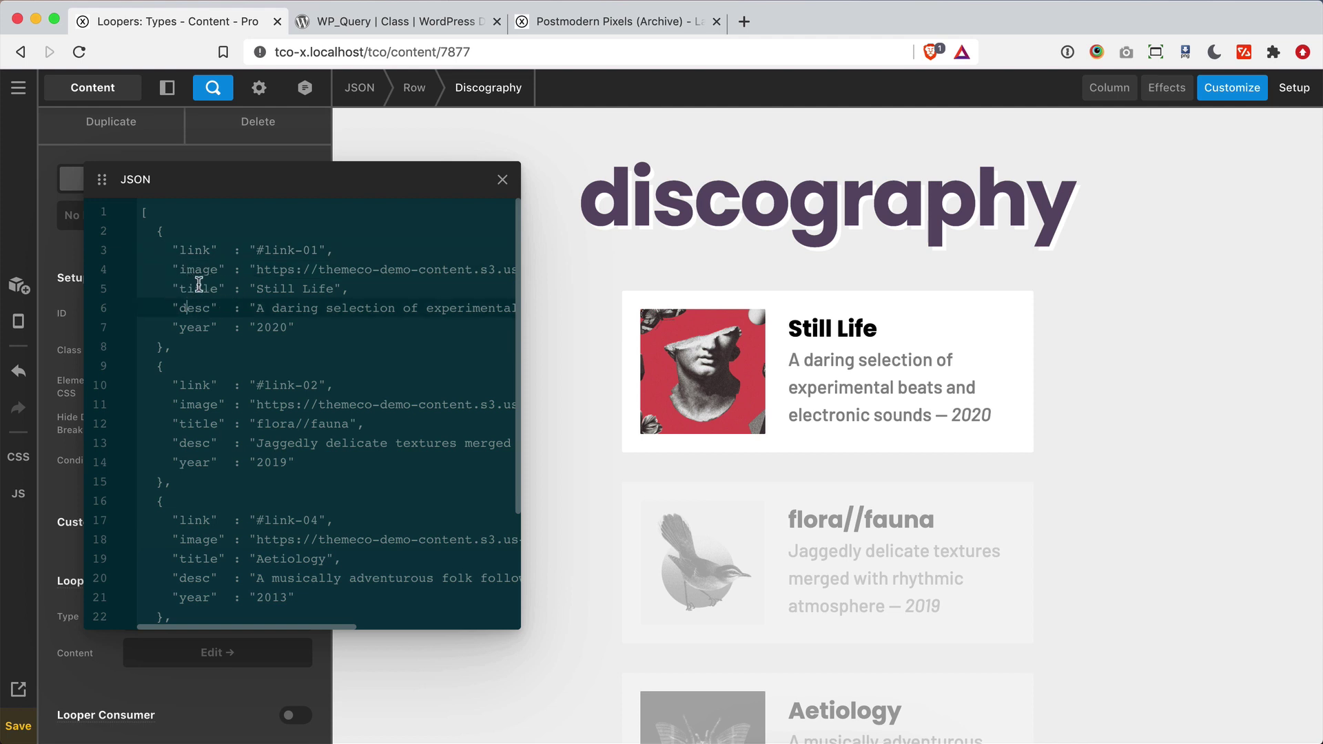
{"action": "left_click", "coordinate": [198, 284]}
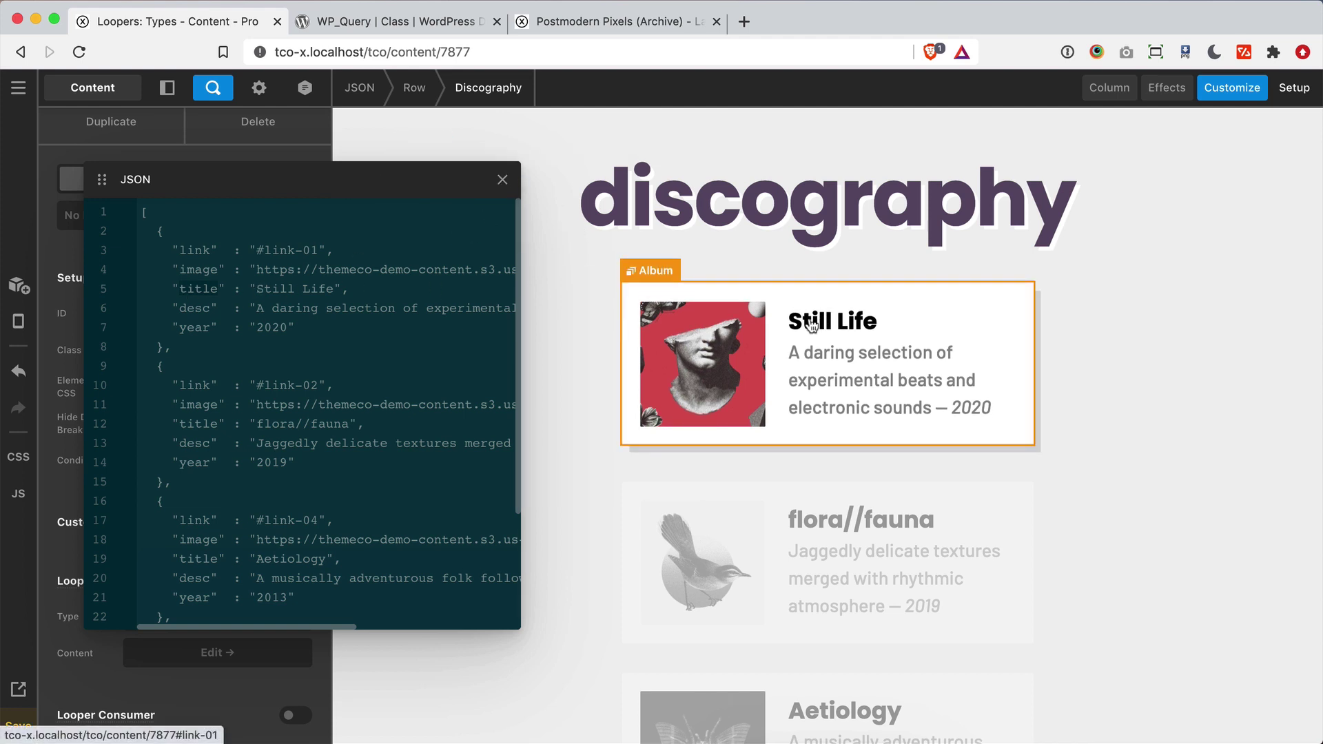
- Select the Still Life card's album headline and delete its existing title field code
{"action": "left_click", "coordinate": [831, 330]}
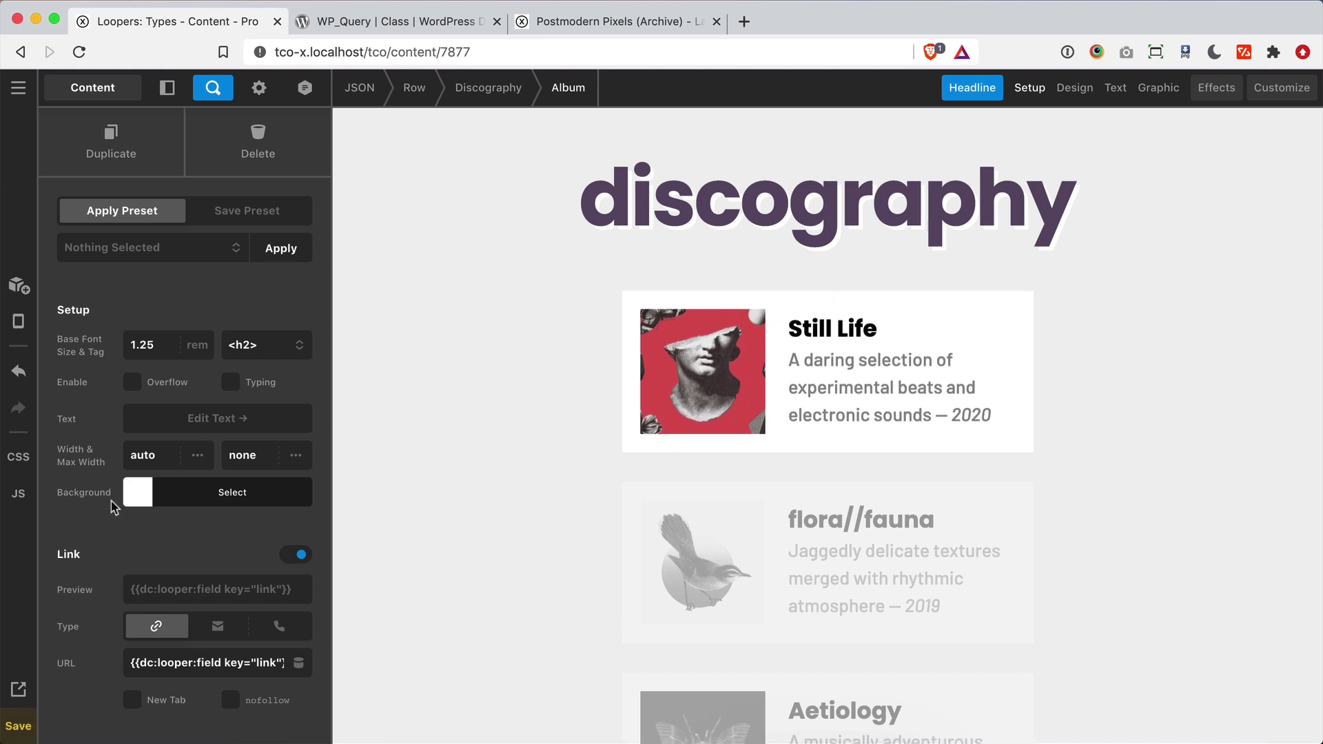
{"action": "scroll", "coordinate": [114, 508], "scroll_direction": "down", "scroll_amount": 10}
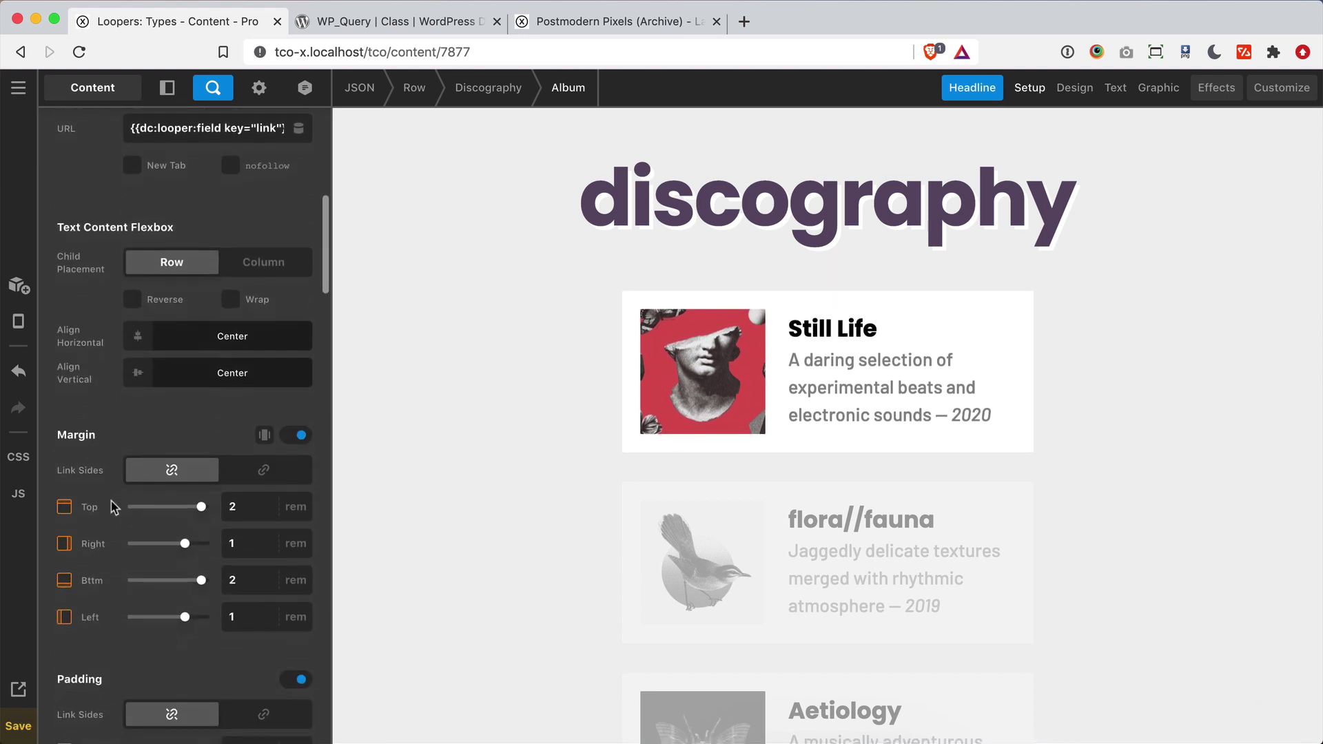
{"action": "scroll", "coordinate": [114, 508], "scroll_direction": "down", "scroll_amount": 15}
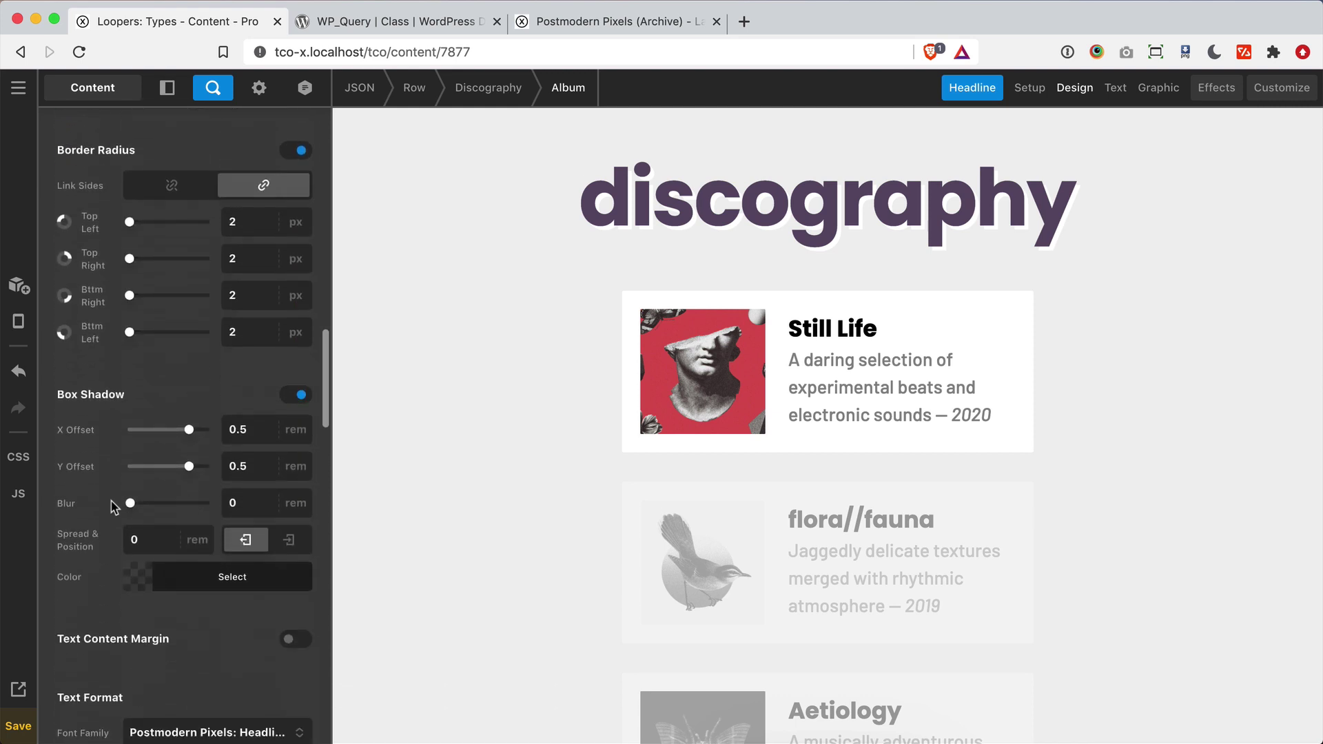
{"action": "scroll", "coordinate": [114, 508], "scroll_direction": "down", "scroll_amount": 12}
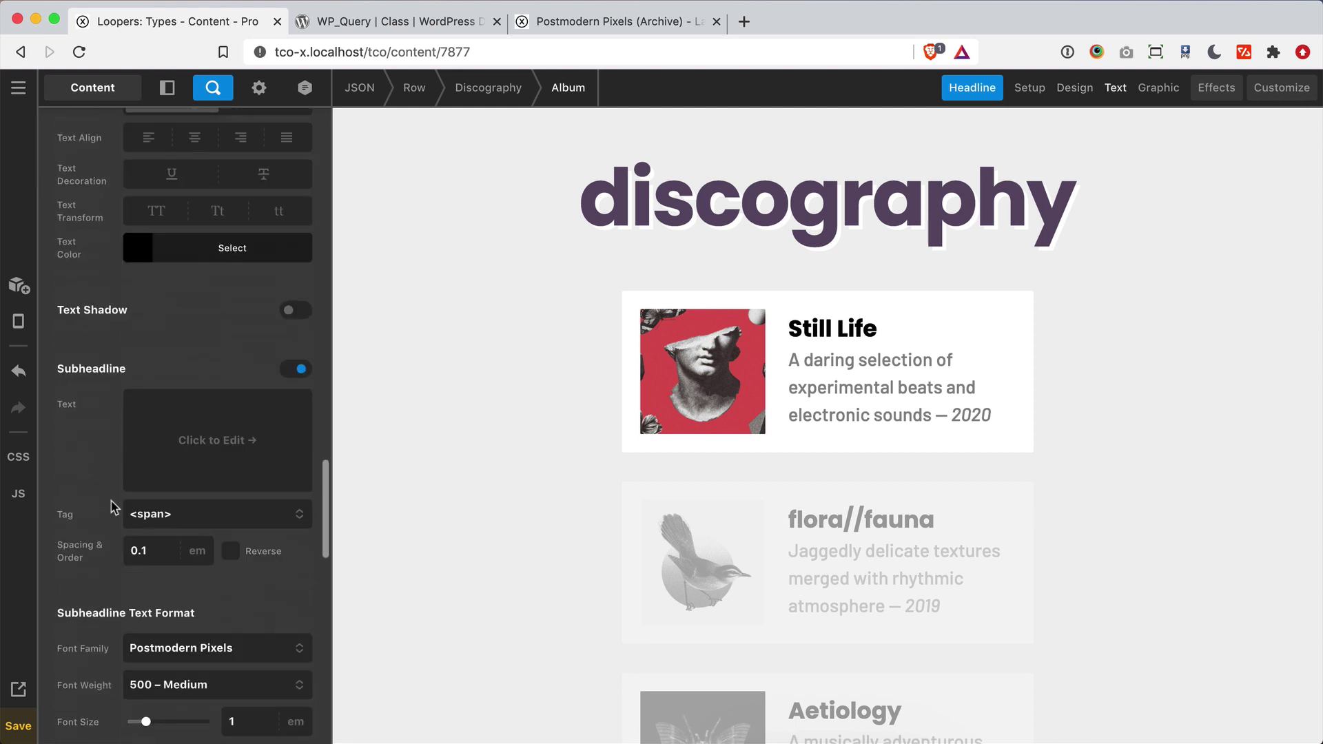
{"action": "scroll", "coordinate": [114, 508], "scroll_direction": "up", "scroll_amount": 20}
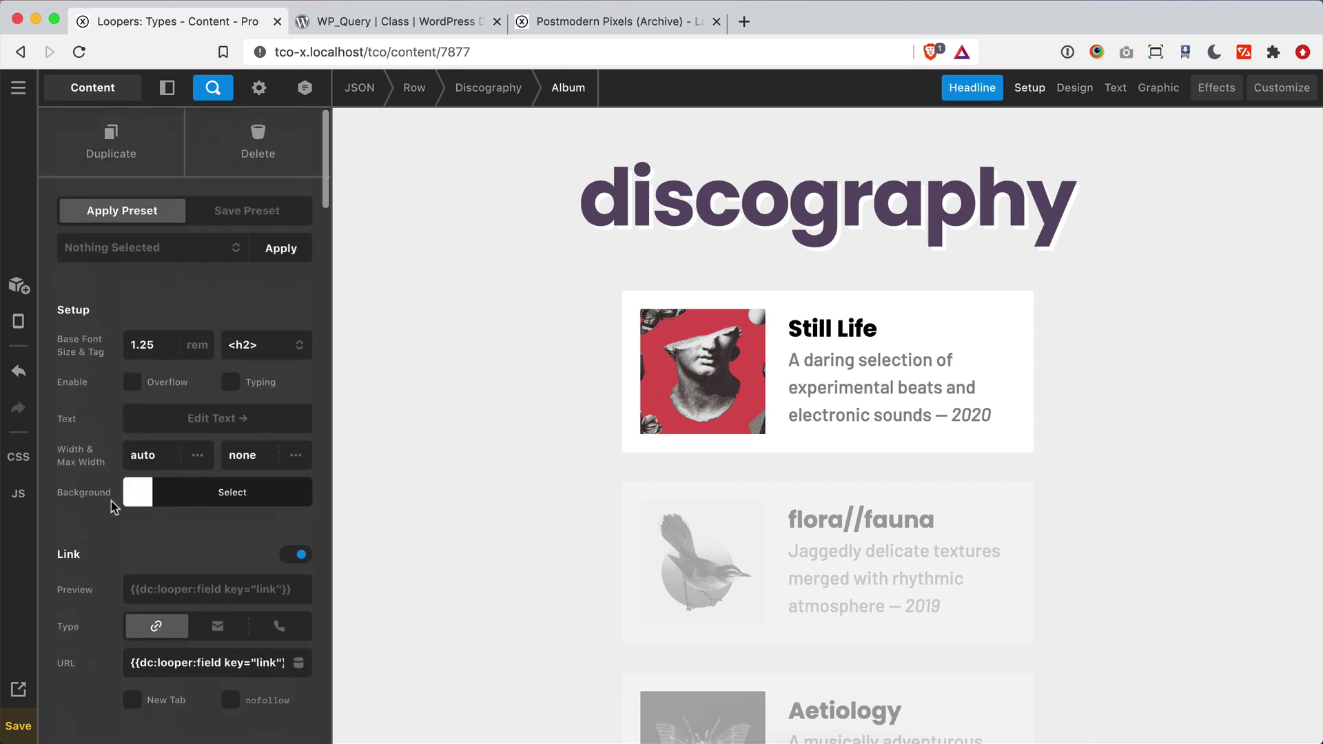
{"action": "left_click", "coordinate": [218, 420]}
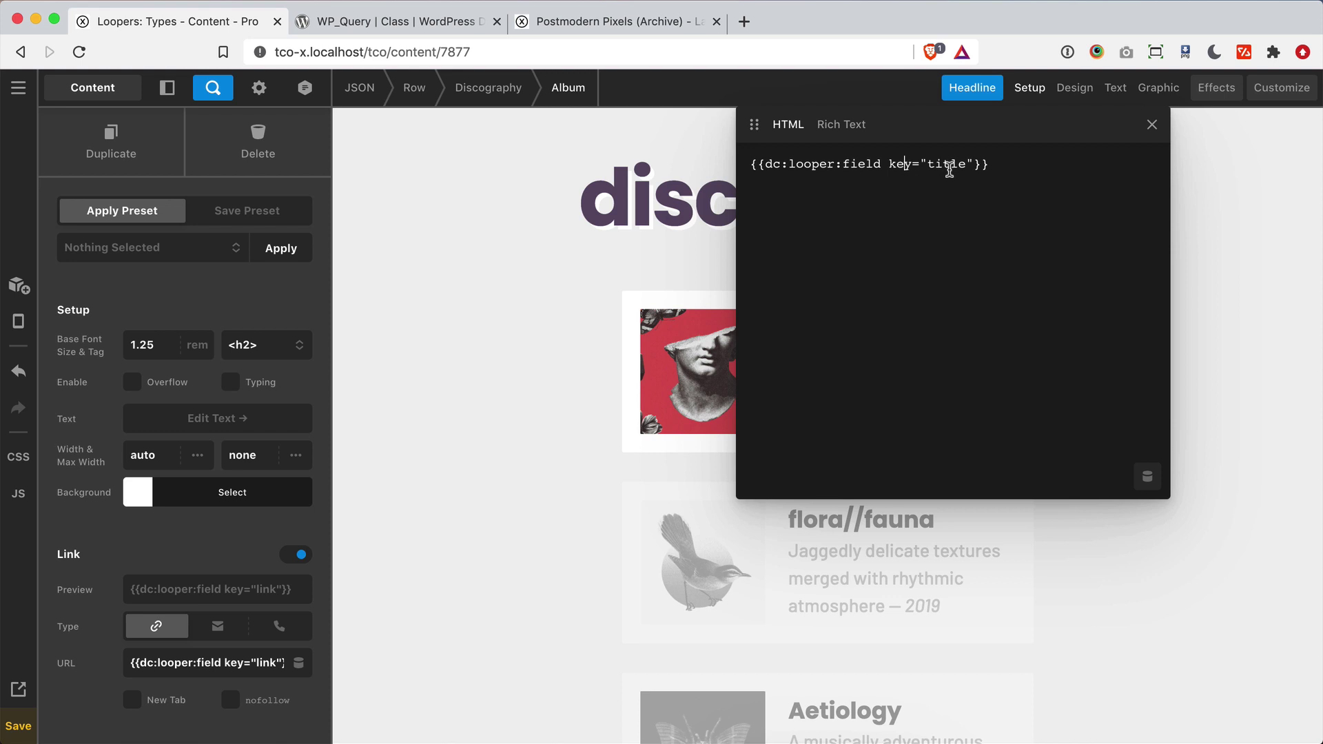
{"action": "left_click", "coordinate": [1039, 176]}
{"action": "key", "text": "super+a"}
{"action": "key", "text": "BackSpace"}
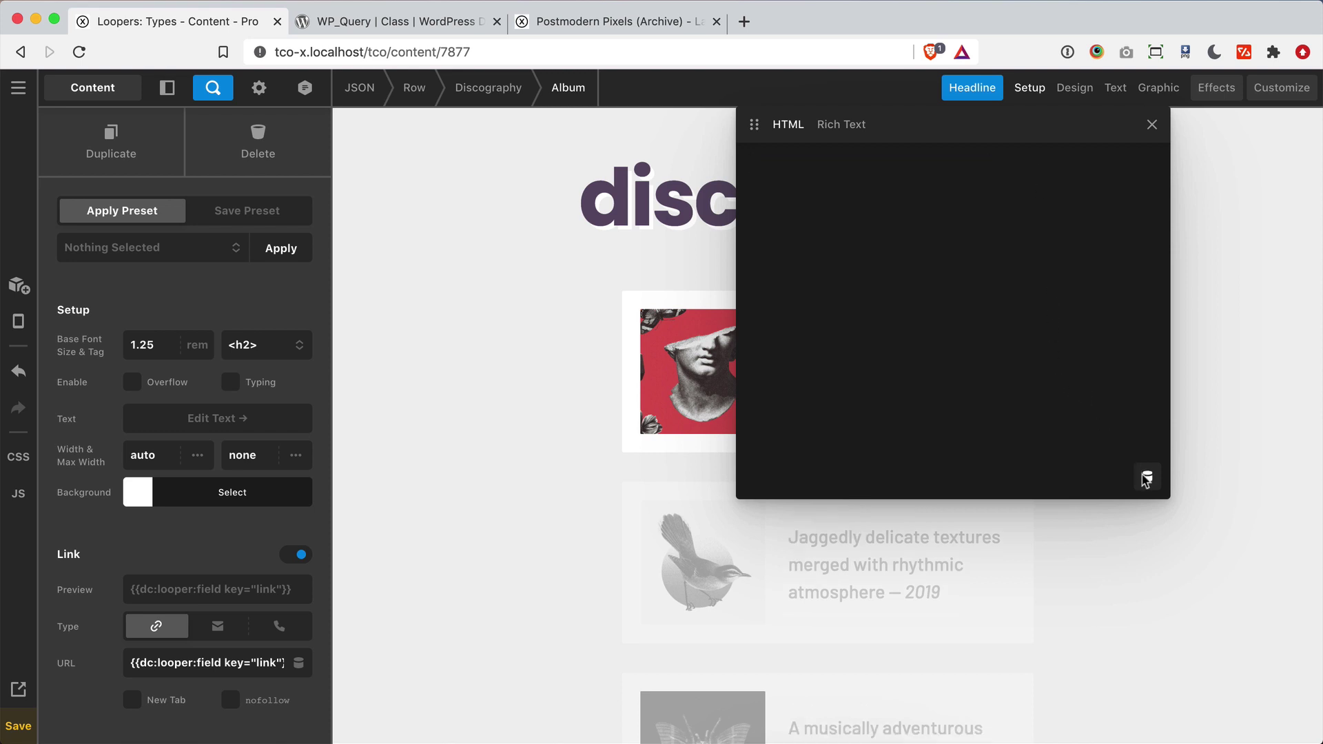
- Insert the looper Field dynamic content with key 'title' into the headline
{"action": "left_click", "coordinate": [1145, 476]}
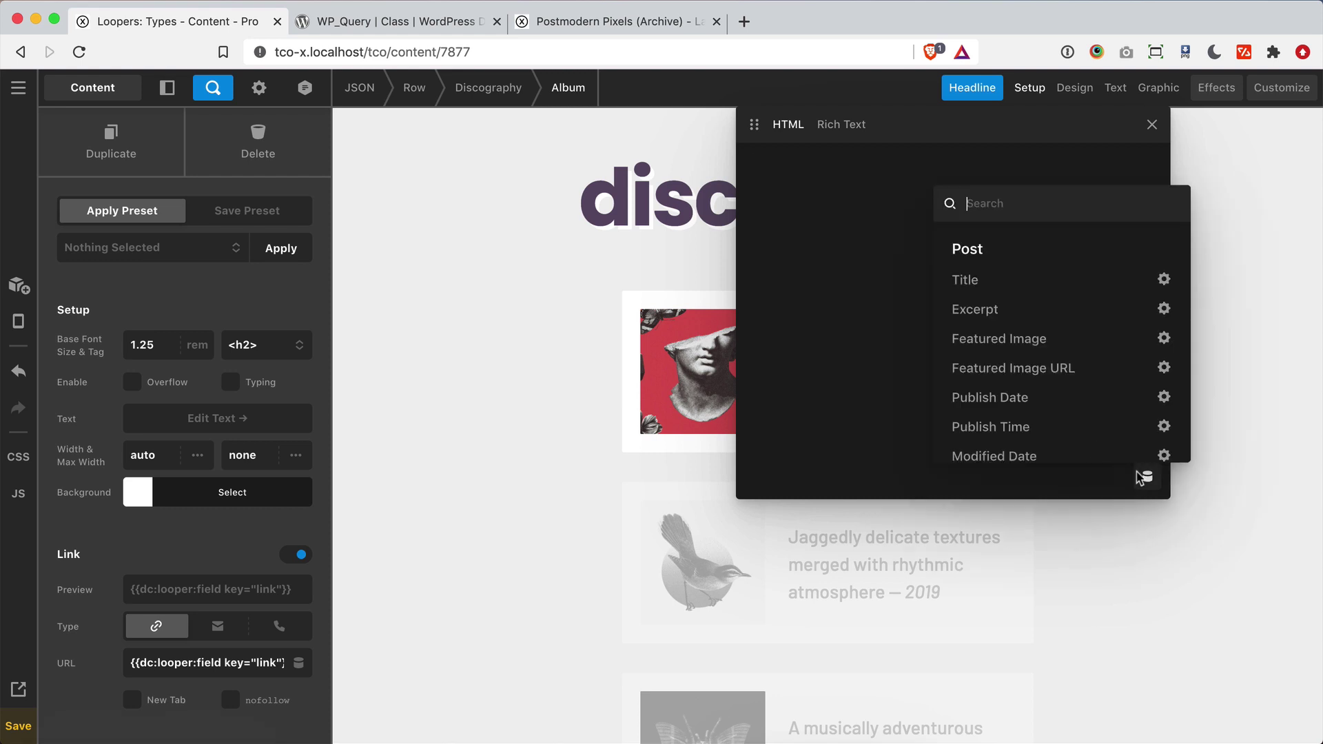
{"action": "type", "text": "looper"}
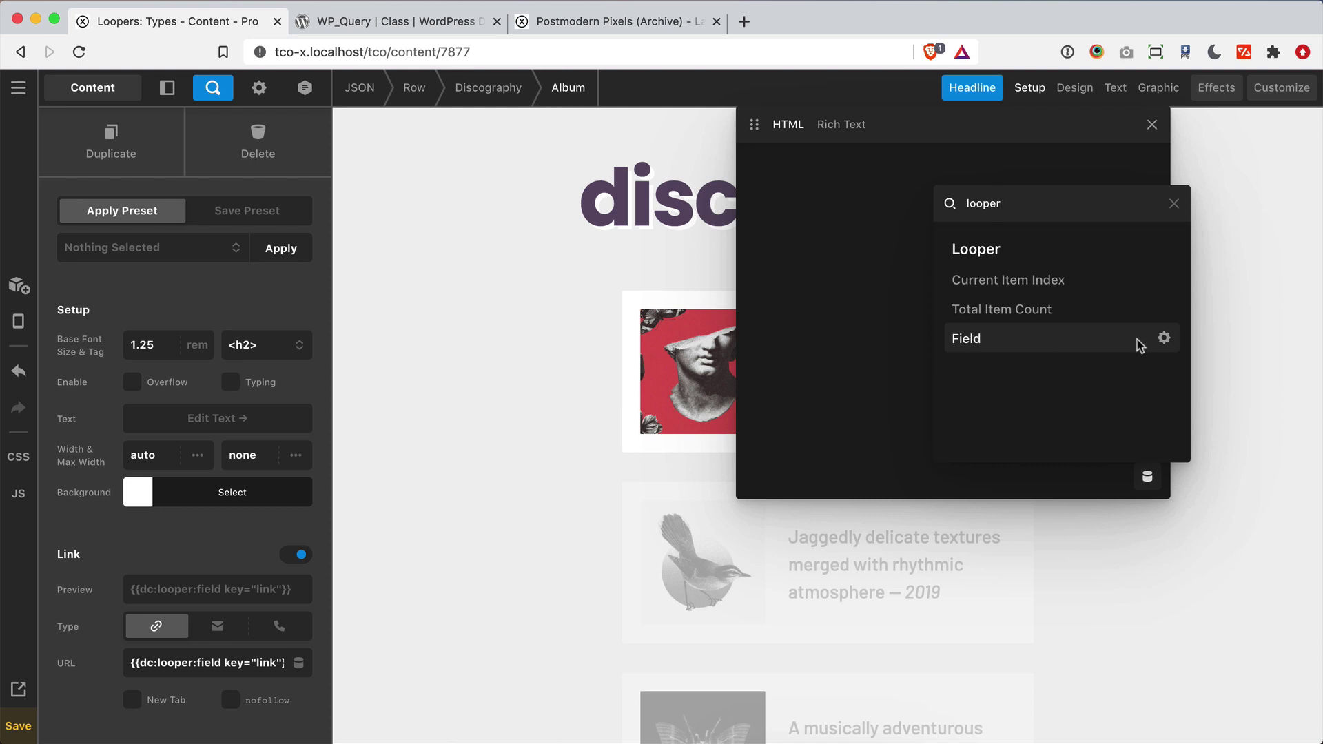
{"action": "left_click", "coordinate": [1164, 338]}
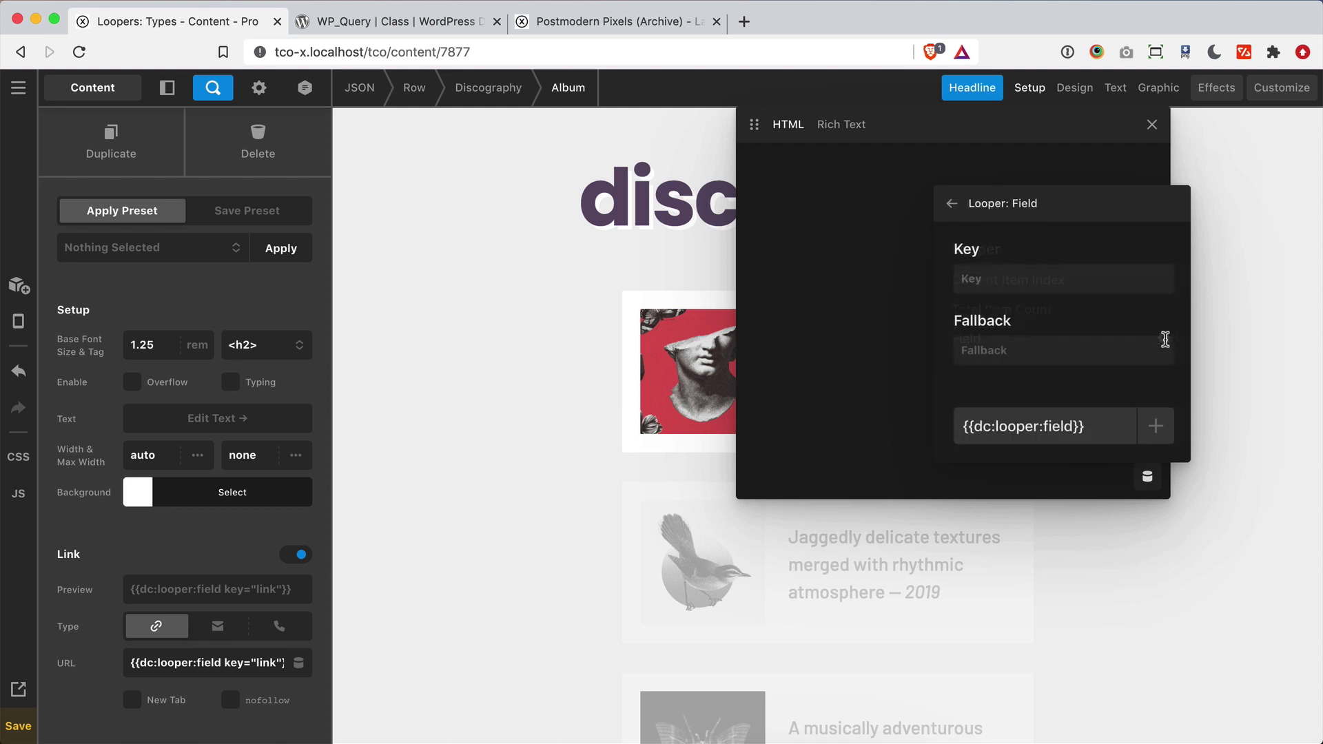
{"action": "left_click", "coordinate": [1012, 282]}
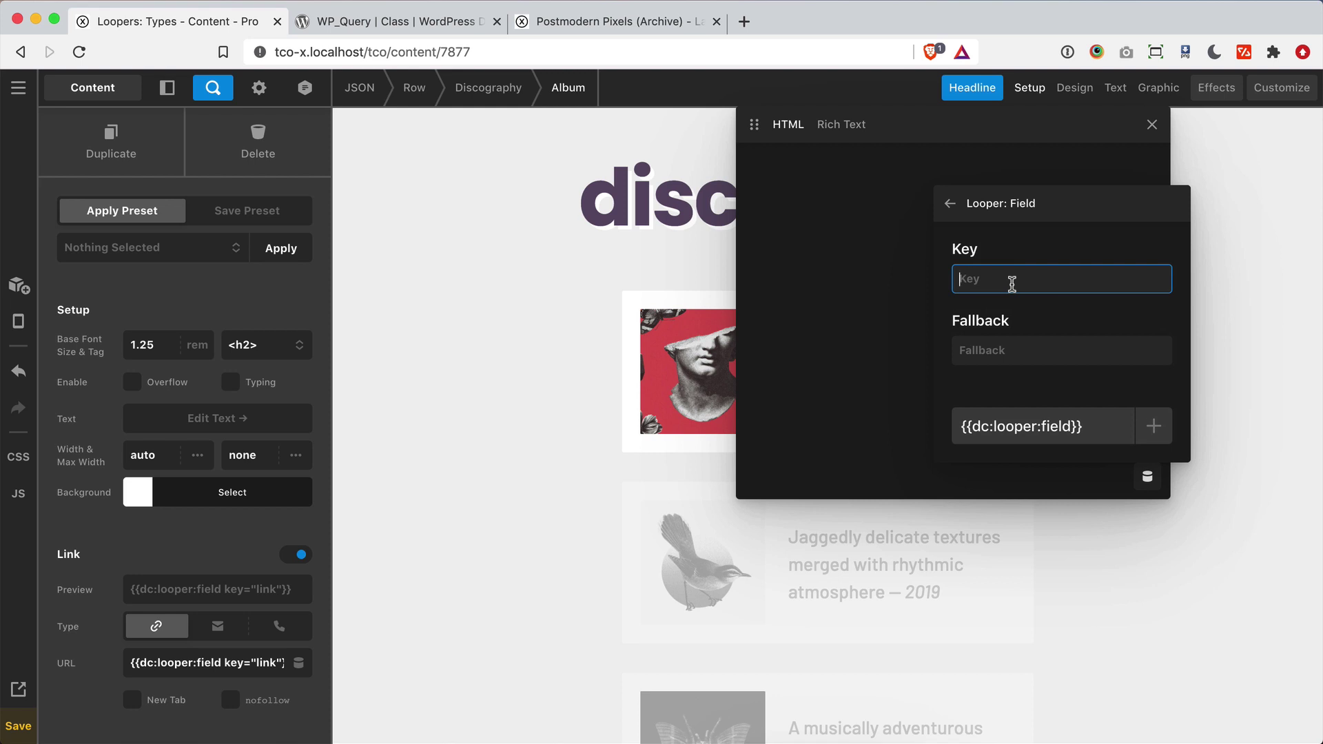
{"action": "type", "text": "title"}
{"action": "left_click", "coordinate": [1156, 433]}
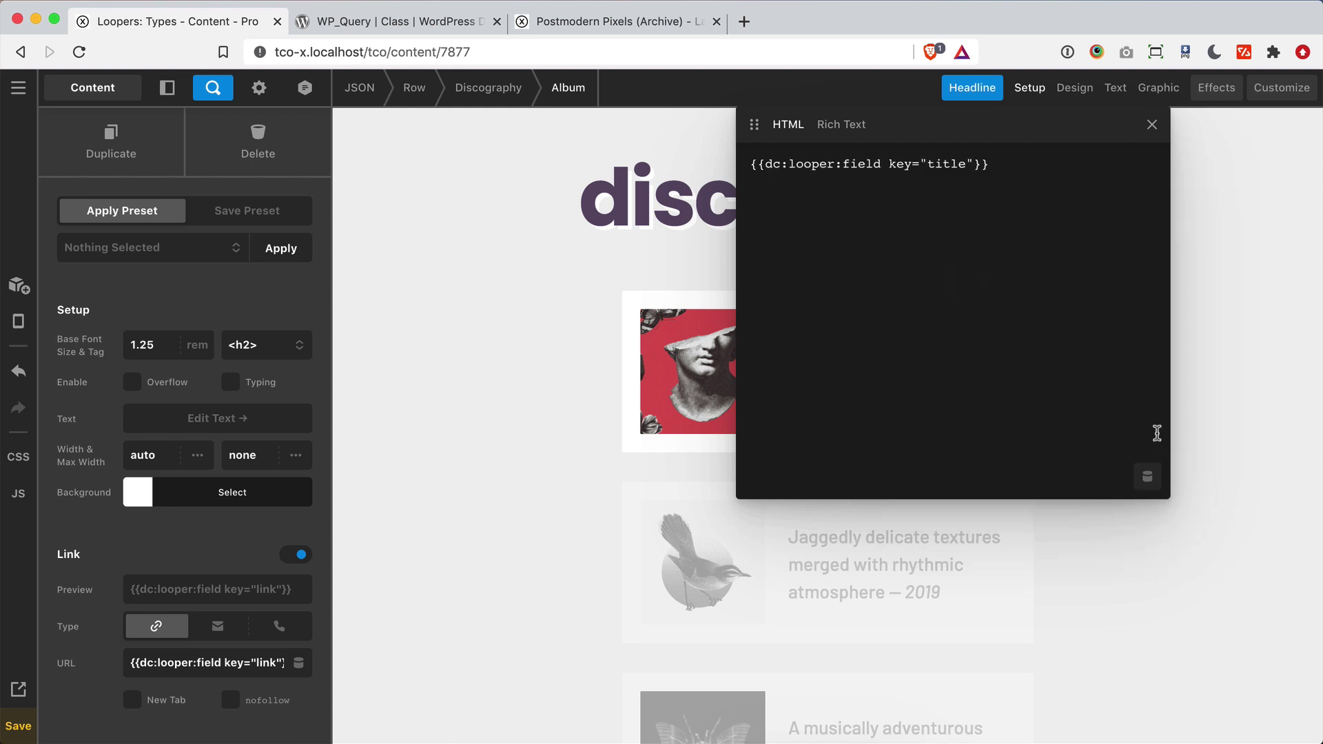
{"action": "left_click", "coordinate": [1152, 124]}
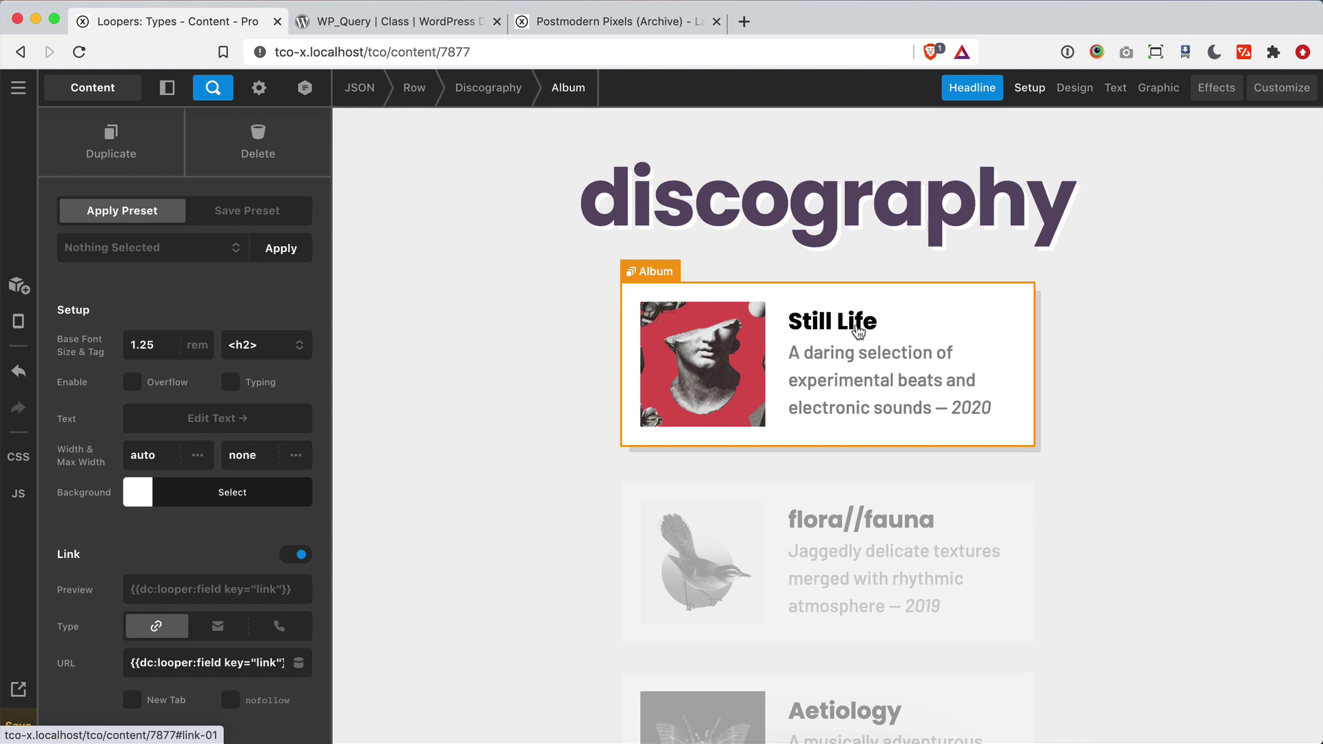
{"action": "scroll", "coordinate": [174, 516], "scroll_direction": "down", "scroll_amount": 15}
{"action": "scroll", "coordinate": [175, 516], "scroll_direction": "down", "scroll_amount": 15}
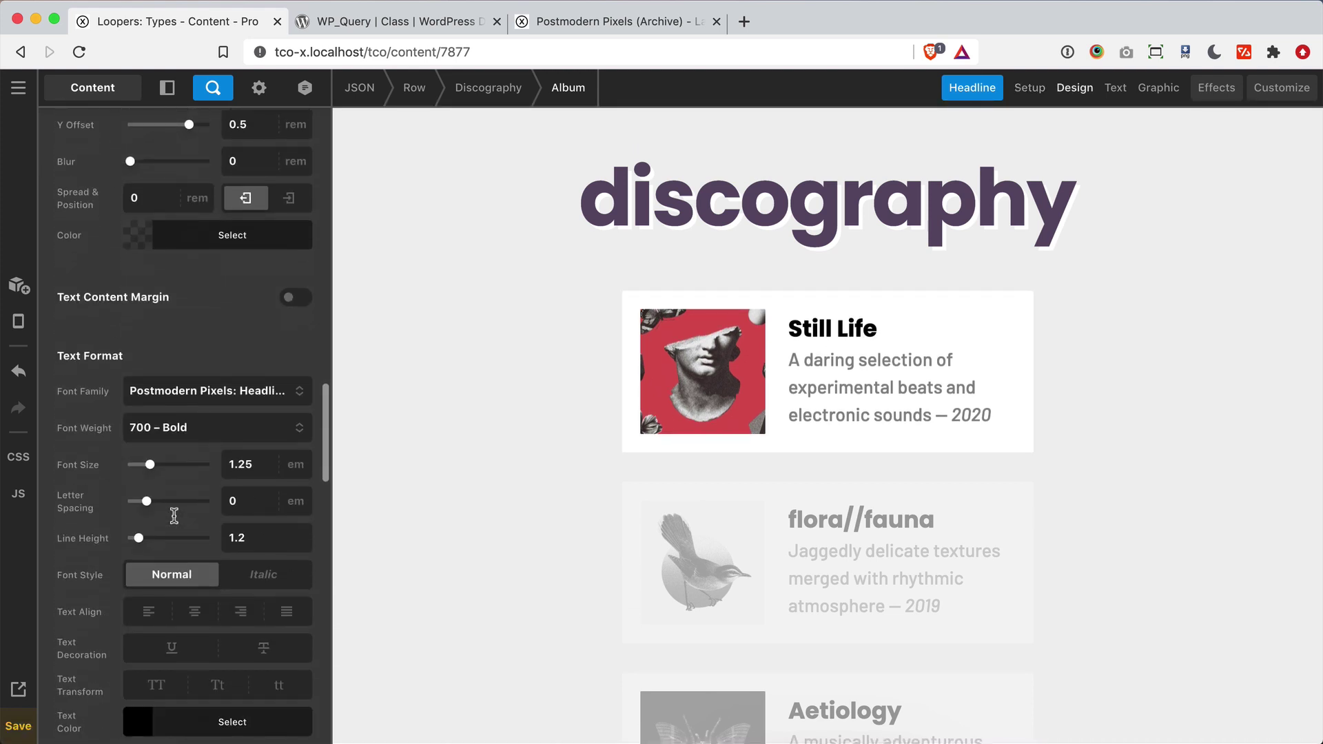
{"action": "scroll", "coordinate": [175, 523], "scroll_direction": "down", "scroll_amount": 2}
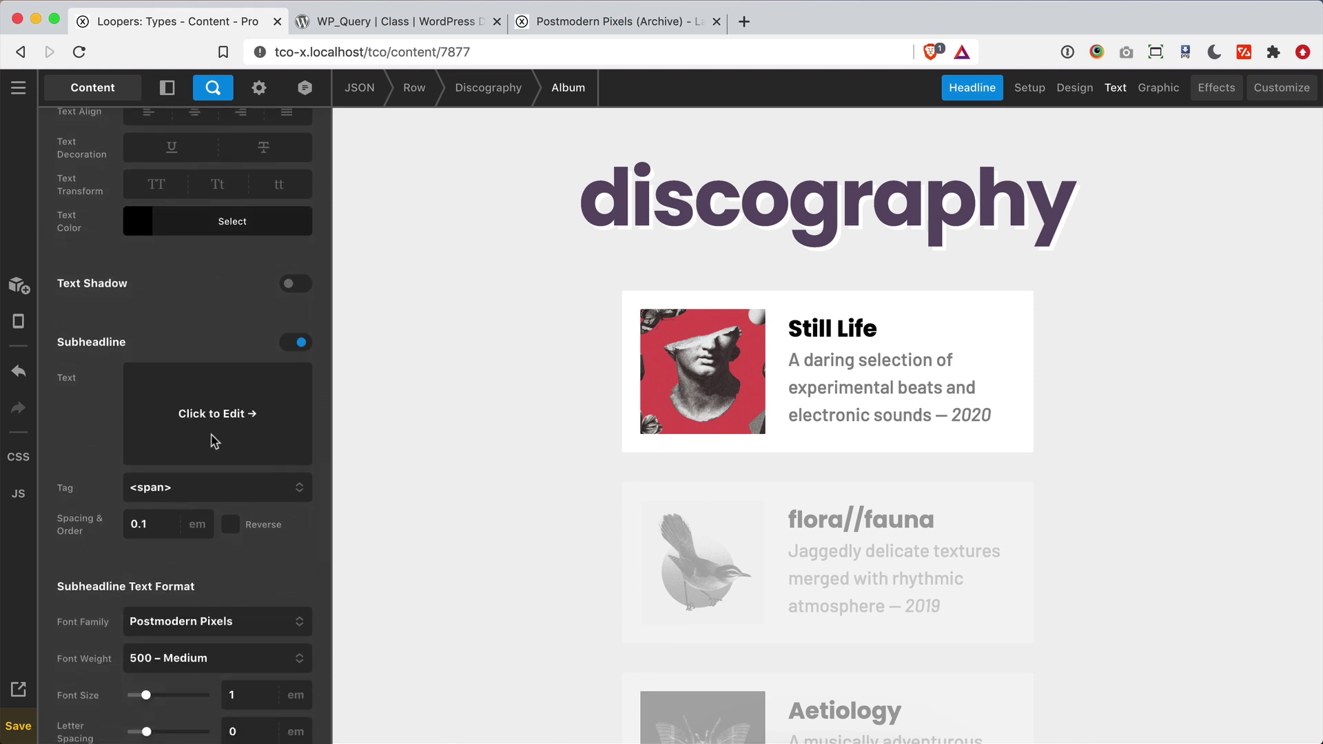
{"action": "left_click", "coordinate": [217, 430]}
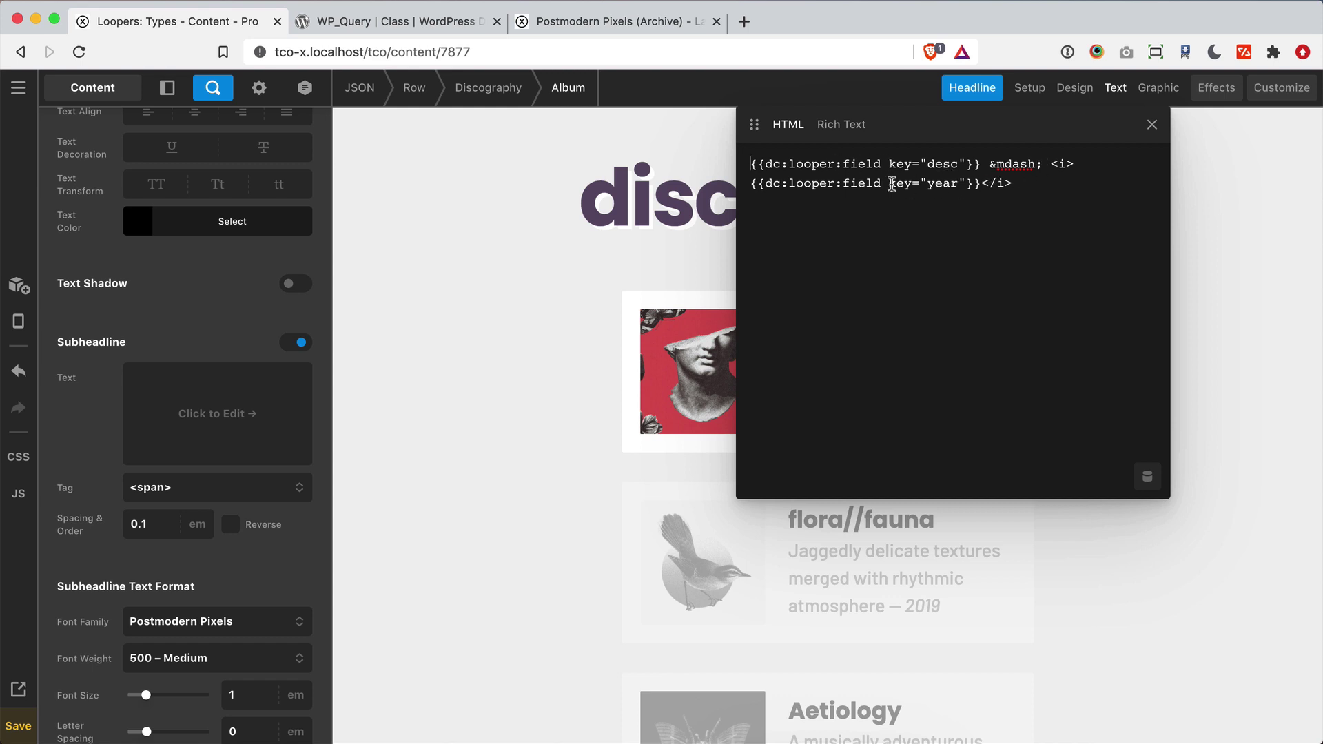
{"action": "left_click", "coordinate": [1152, 124]}
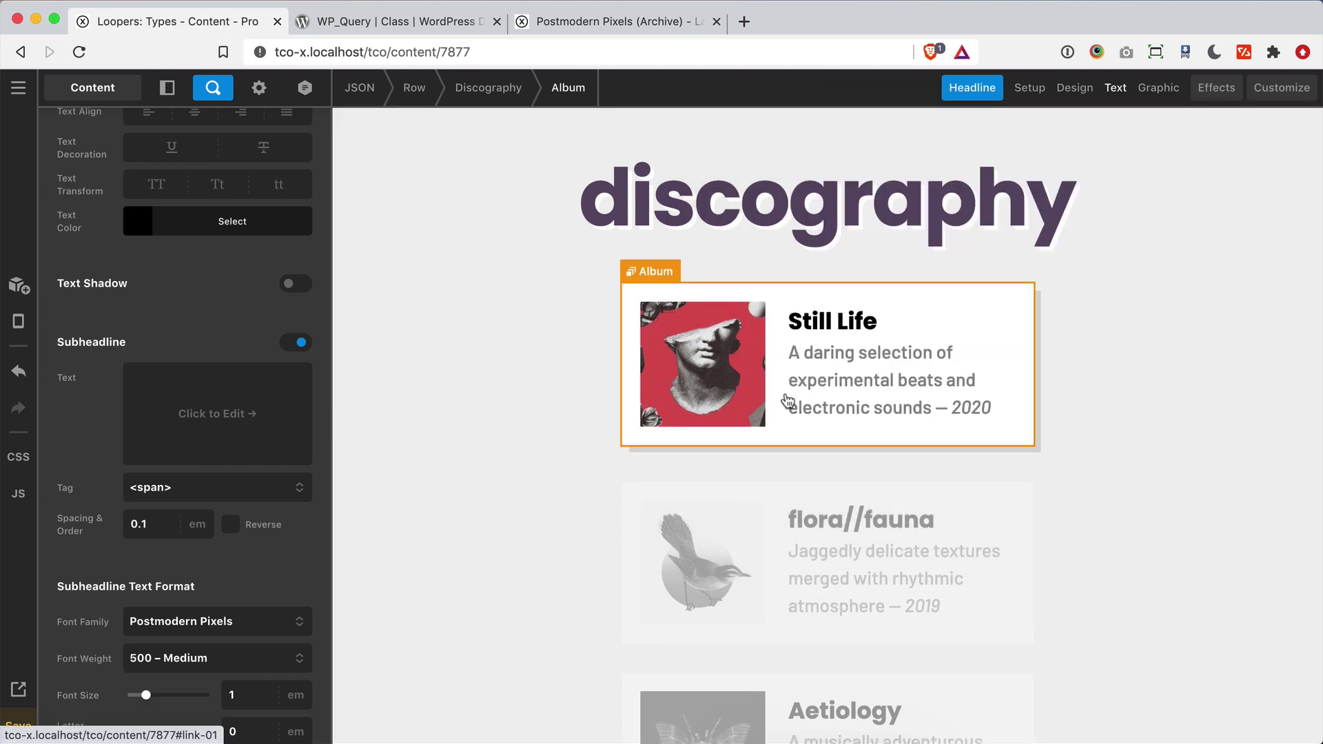